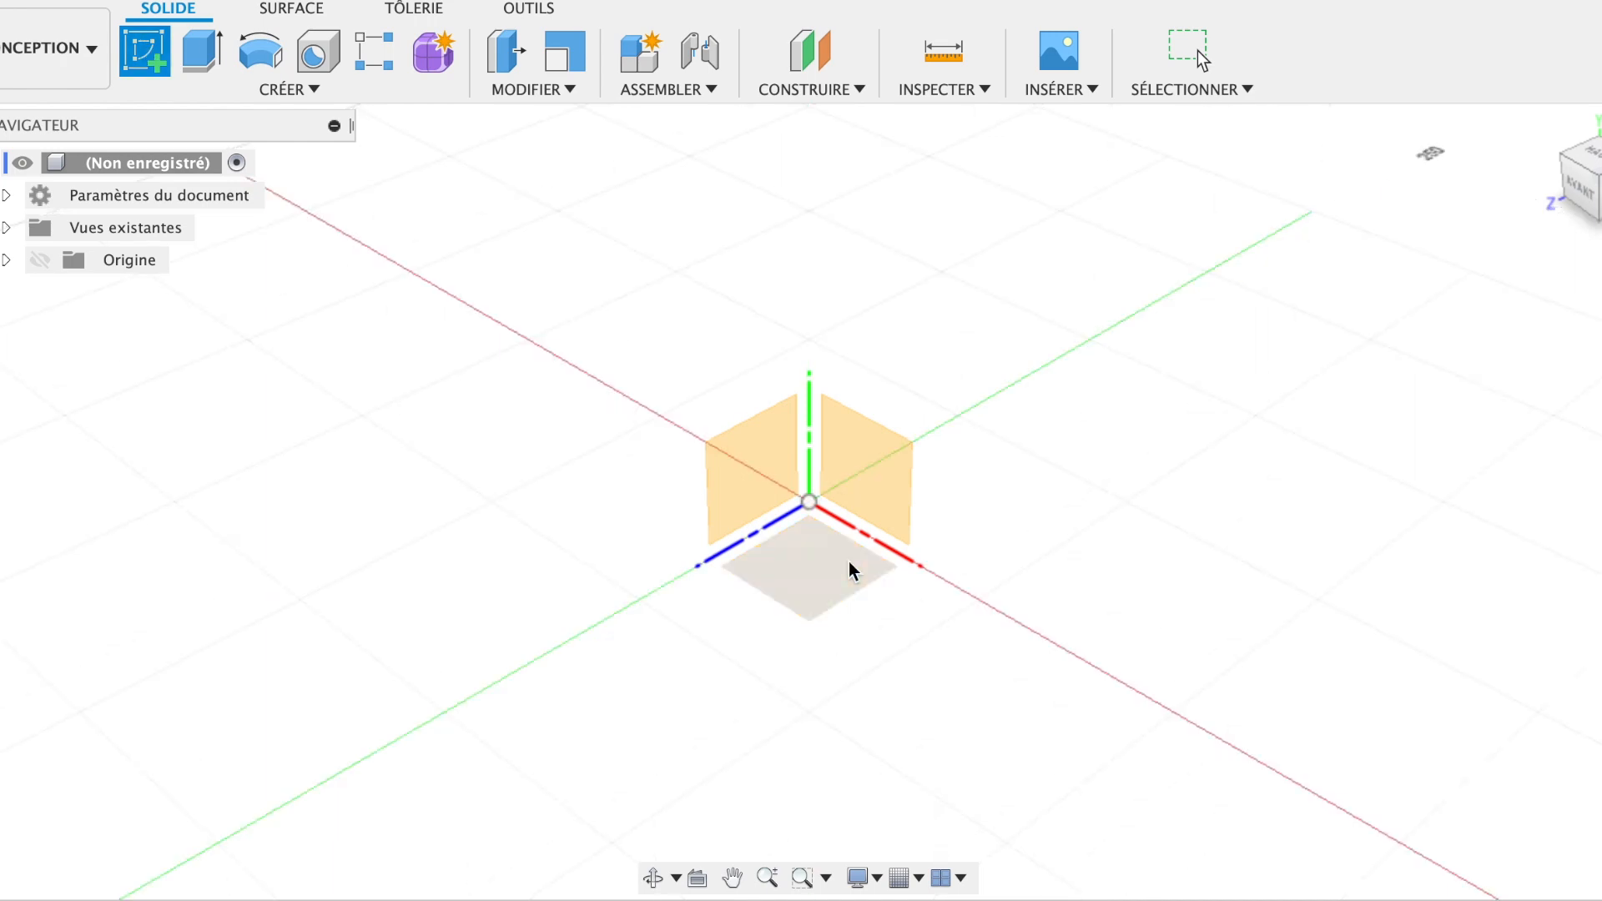
# - Sketch a 100 mm diameter circle centred on the origin on the horizontal plane, and finish the sketch
pyautogui.click(829, 578)
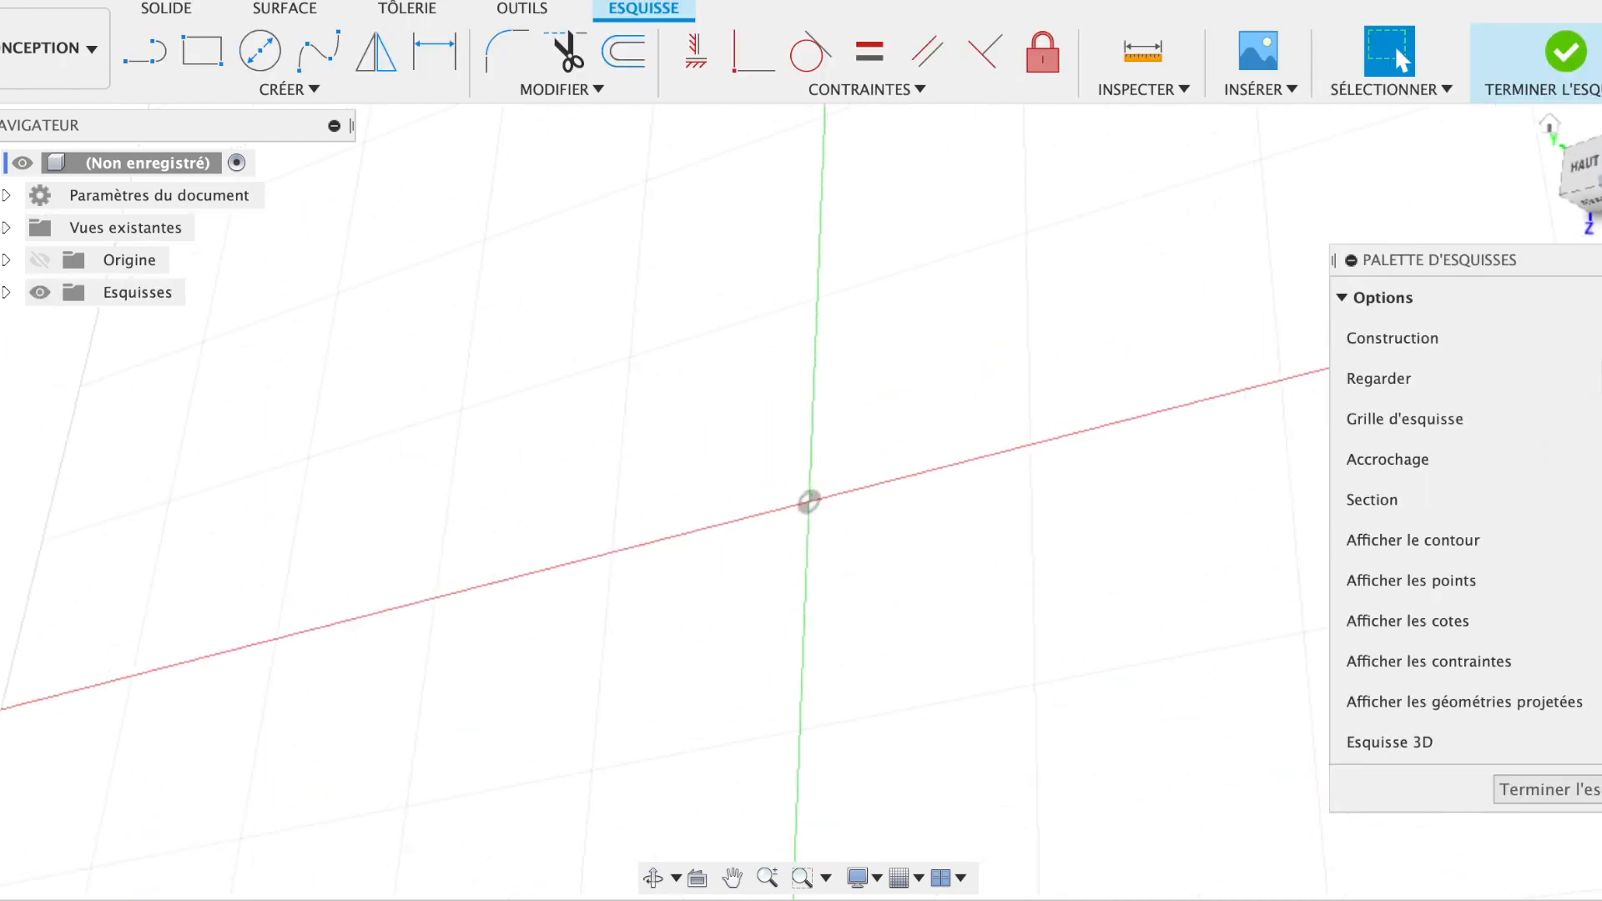
pyautogui.click(260, 51)
pyautogui.click(808, 501)
pyautogui.click(809, 502)
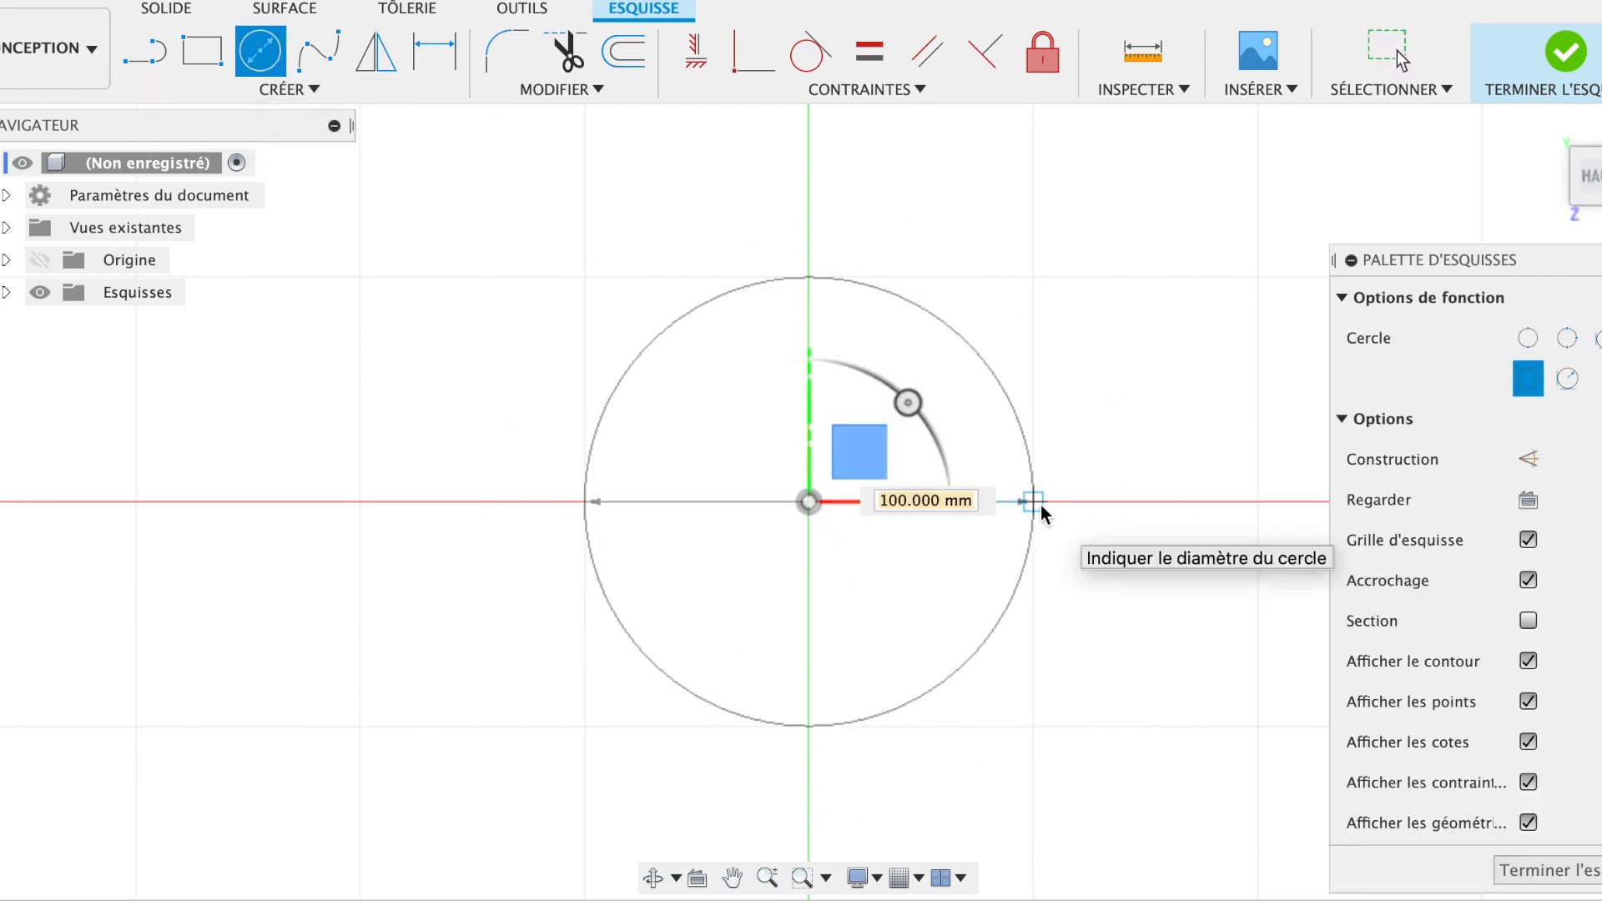
pyautogui.click(1035, 502)
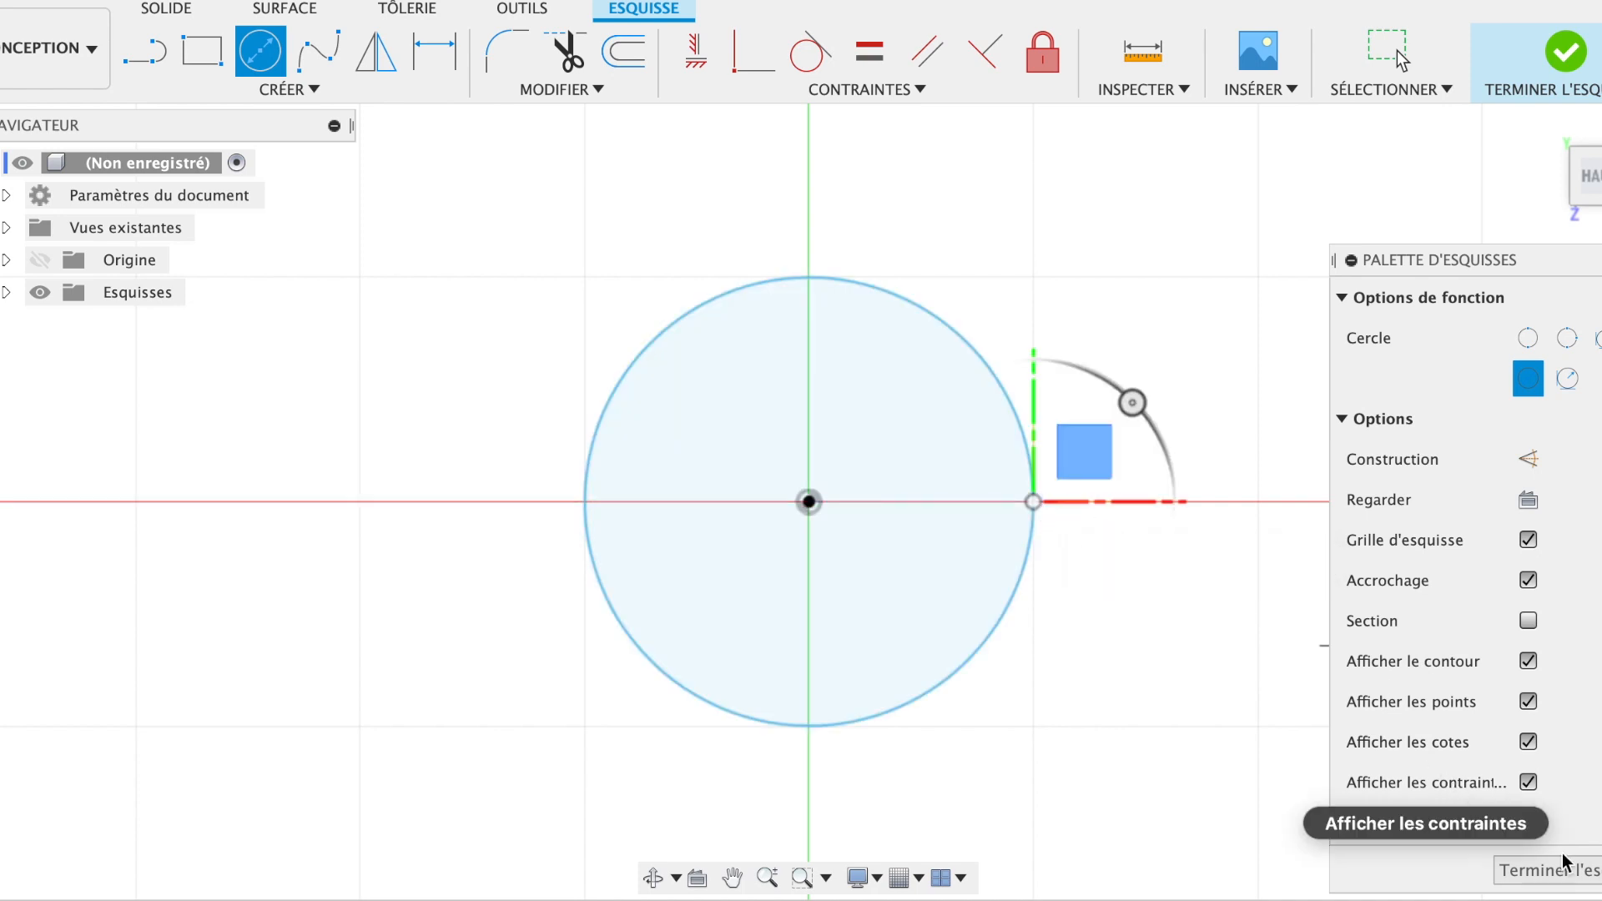
pyautogui.click(1574, 872)
# - Extrude the circle profile 10 mm as a new body
pyautogui.press('e')
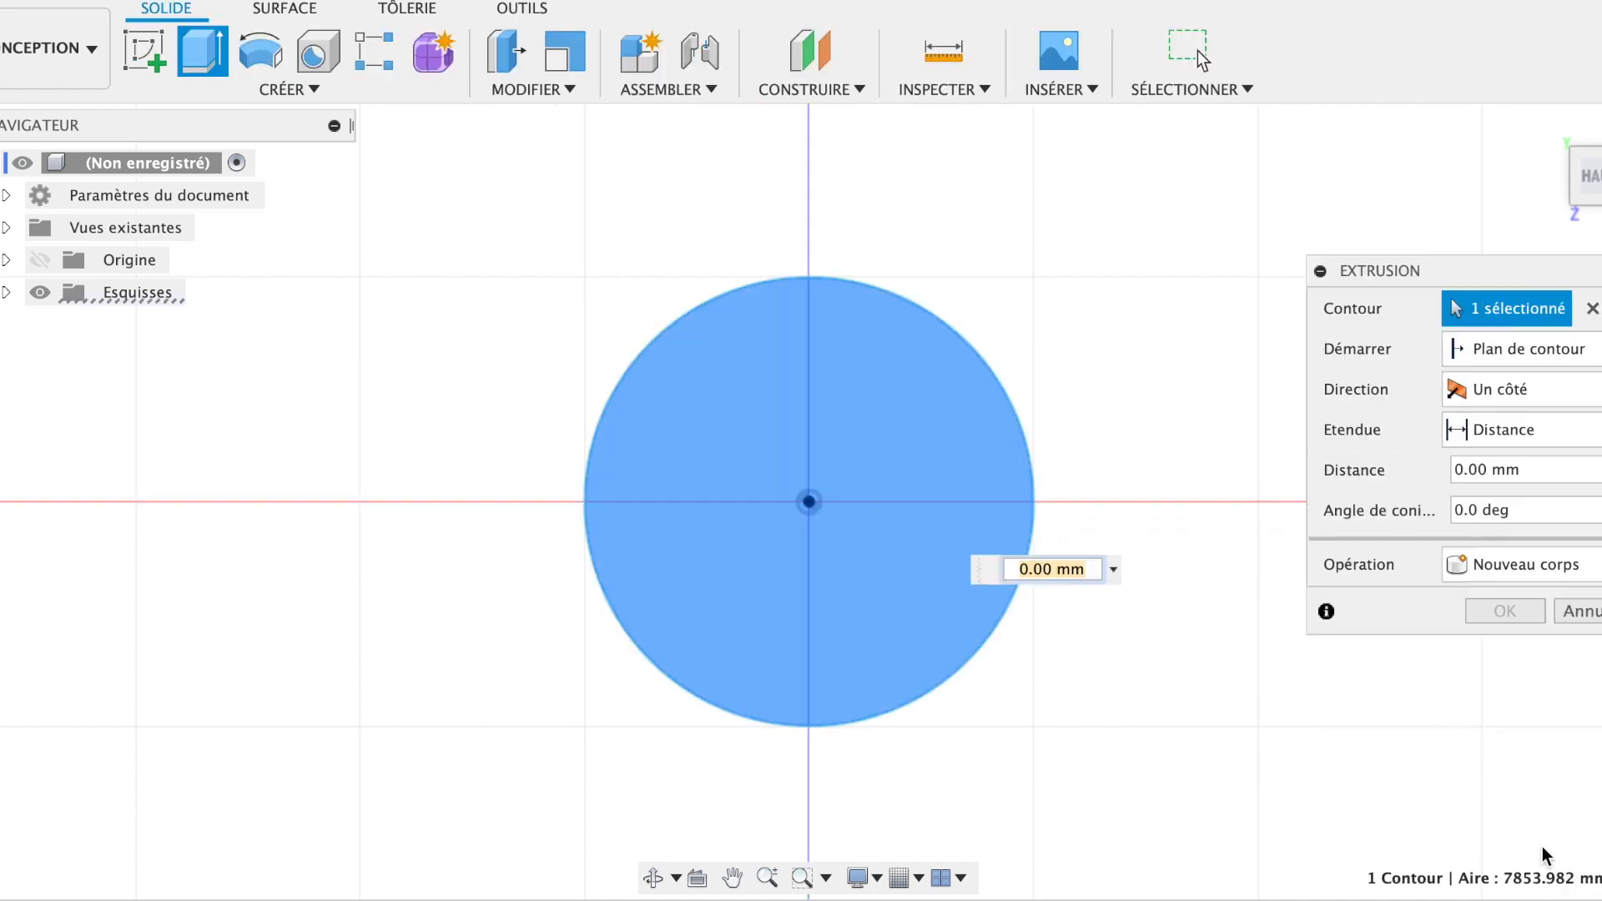
pyautogui.click(1519, 470)
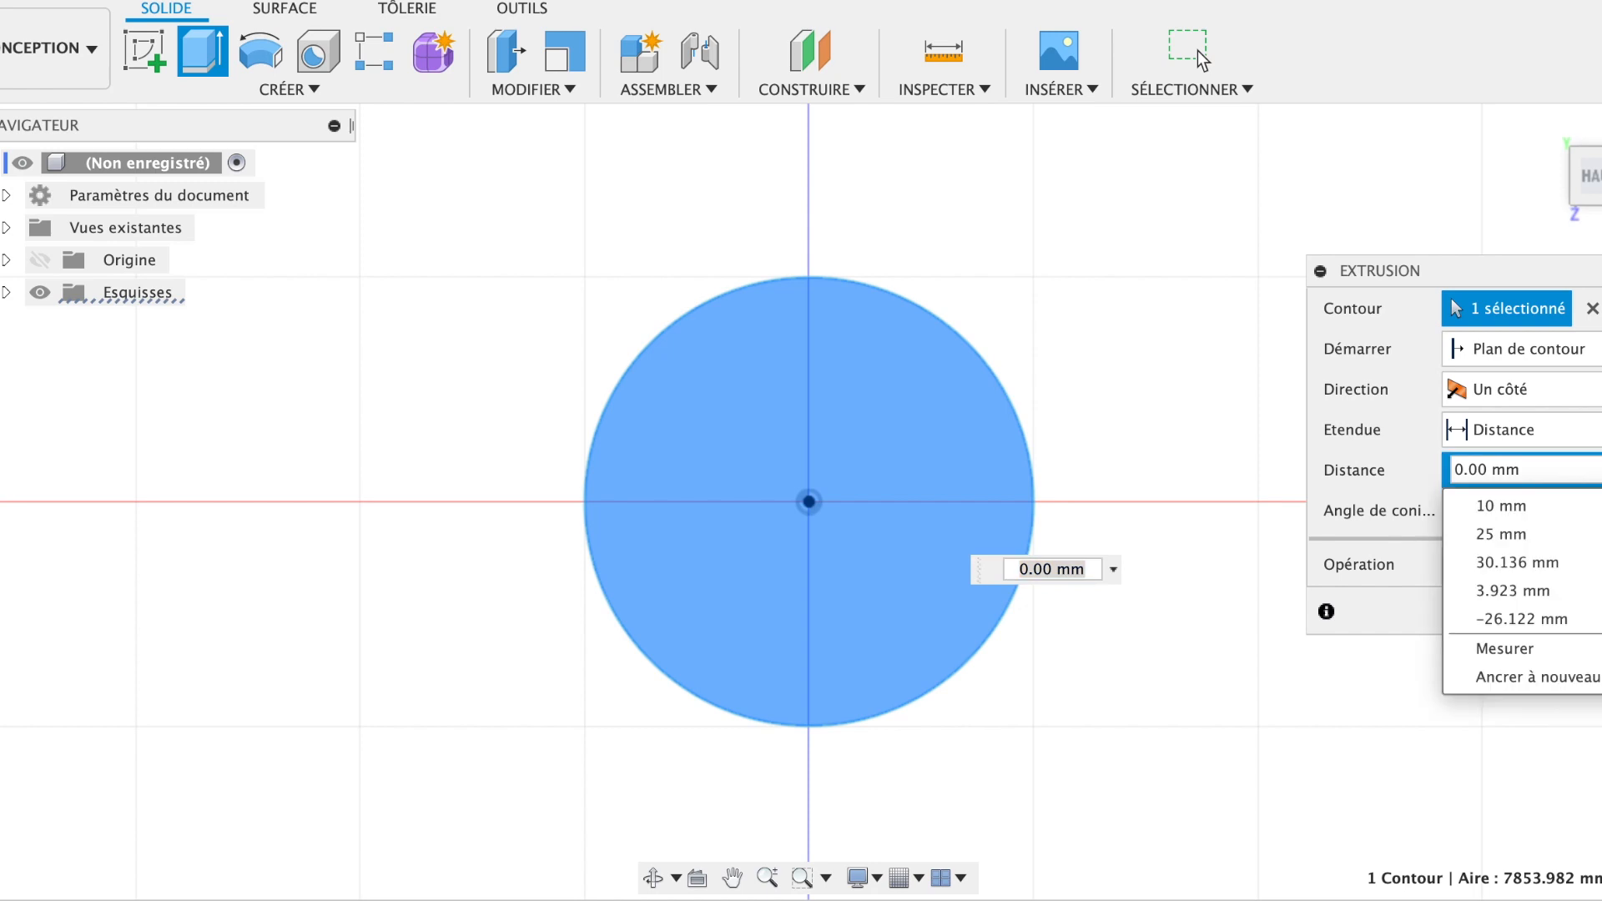
pyautogui.click(1477, 505)
pyautogui.click(1505, 610)
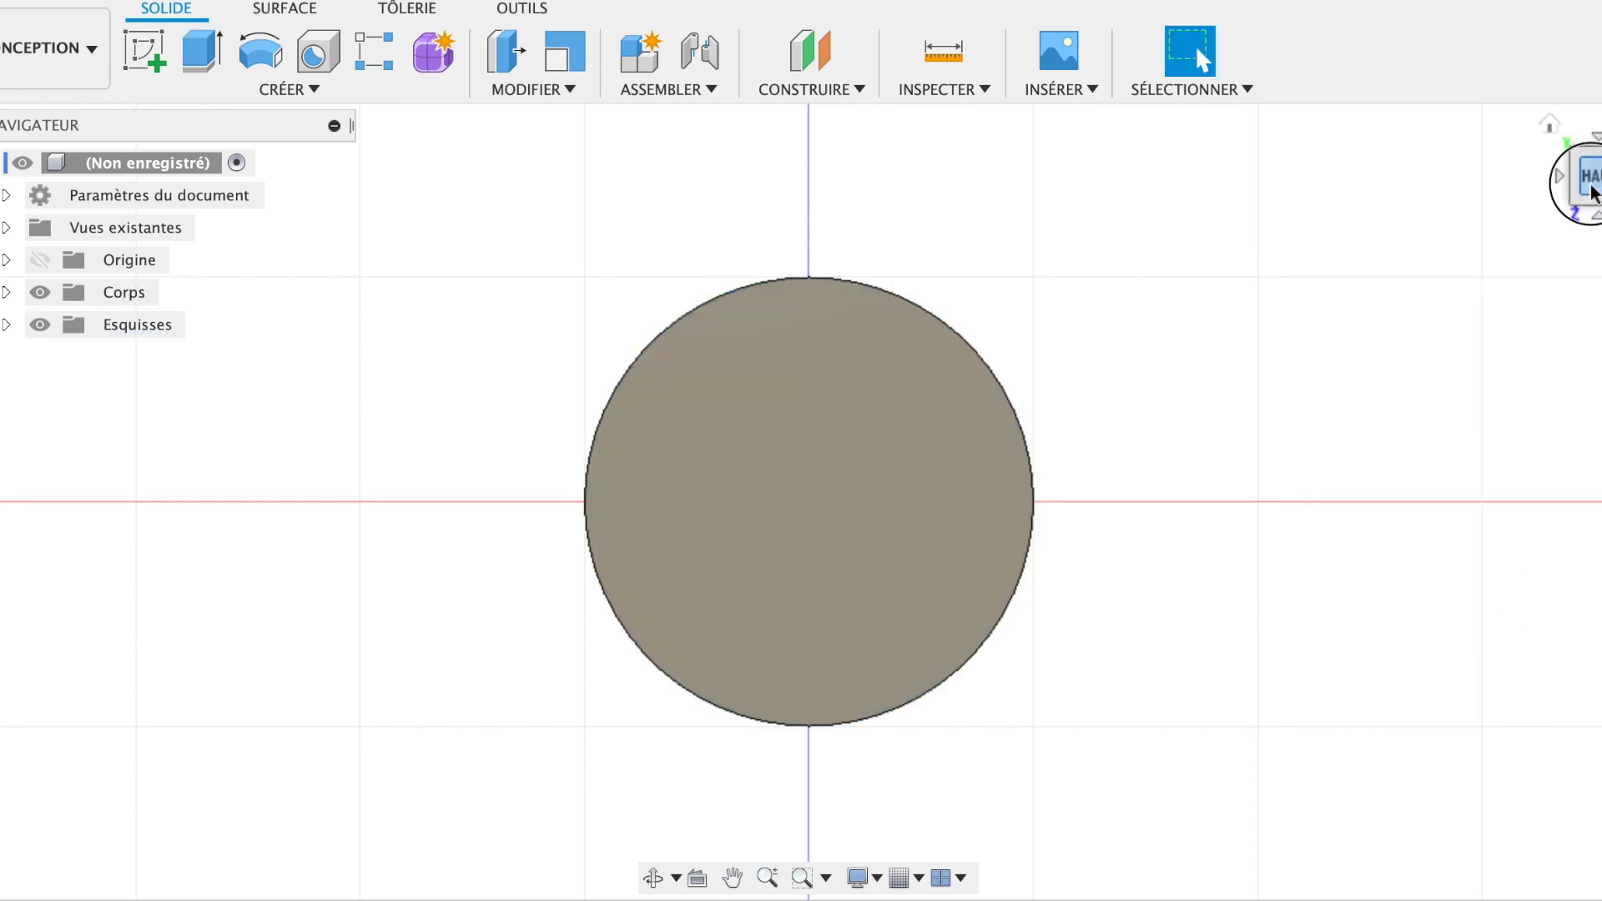
# - Start a new sketch on the horizontal origin plane, seen from above the disc
pyautogui.click(1548, 70)
pyautogui.moveTo(1547, 70); pyautogui.dragTo(1583, 184)
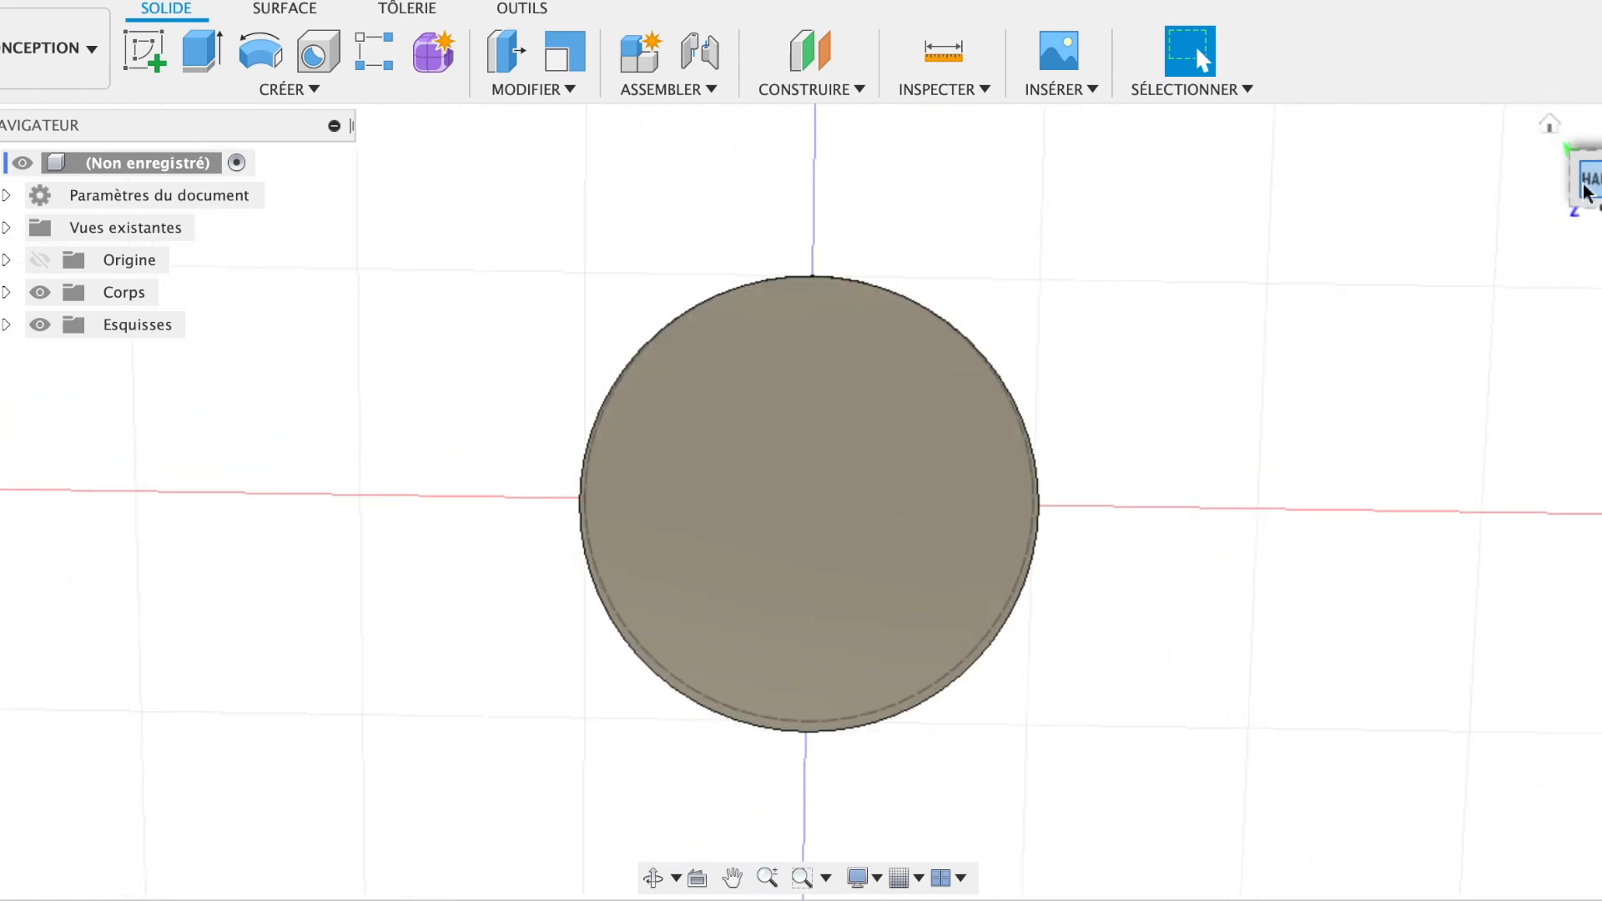
pyautogui.click(1549, 125)
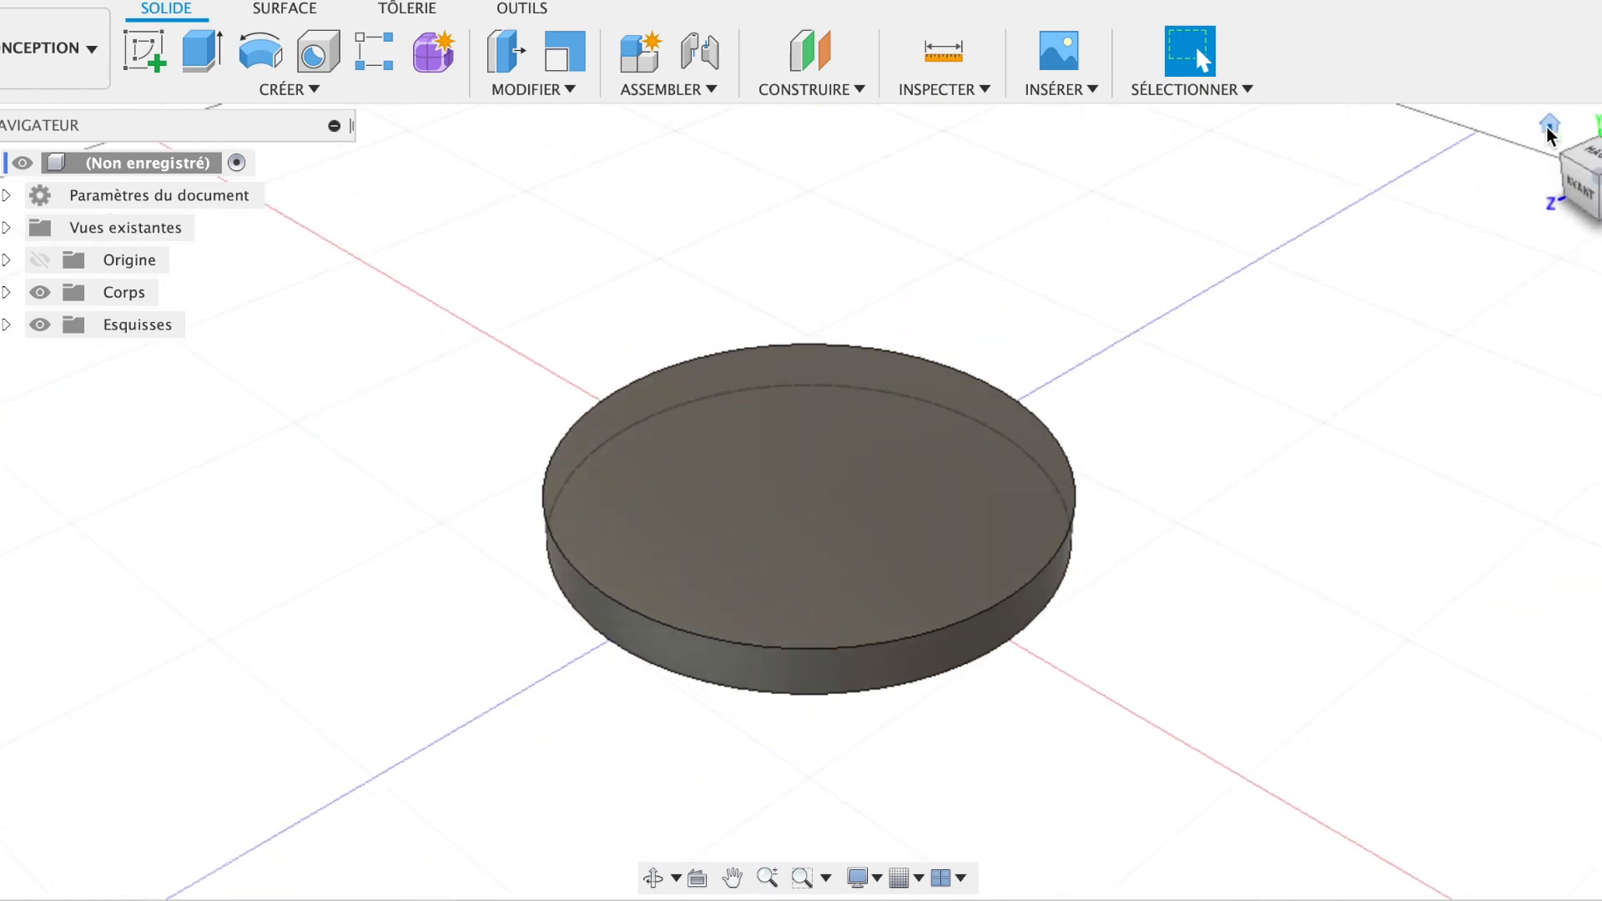
pyautogui.click(1590, 157)
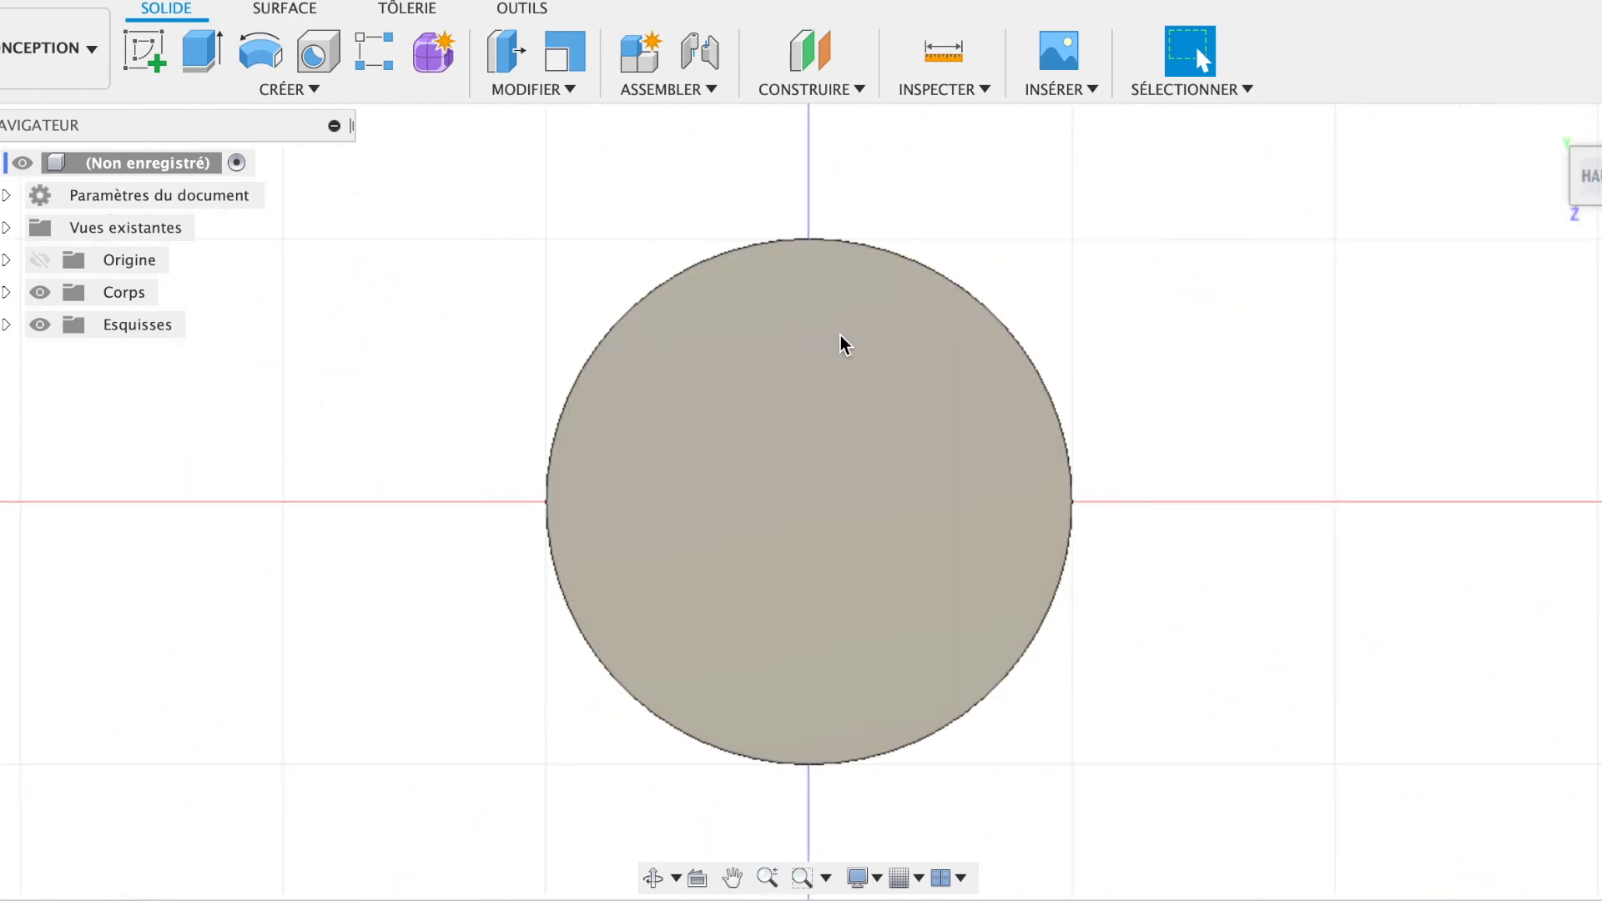
pyautogui.click(312, 92)
pyautogui.click(312, 91)
pyautogui.click(147, 45)
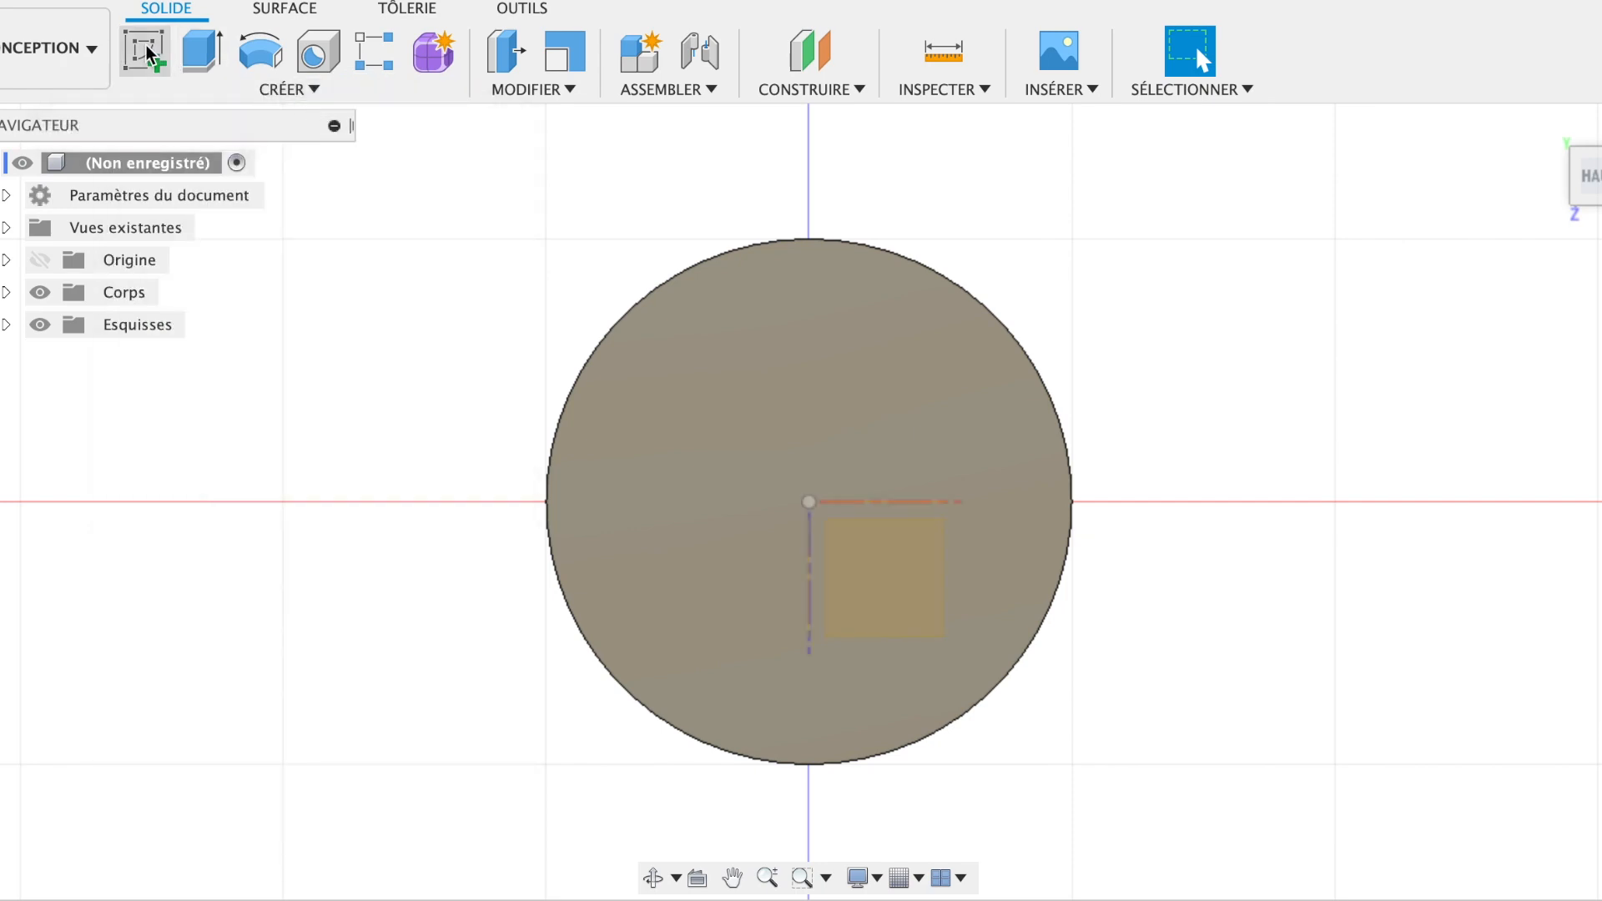
pyautogui.click(870, 569)
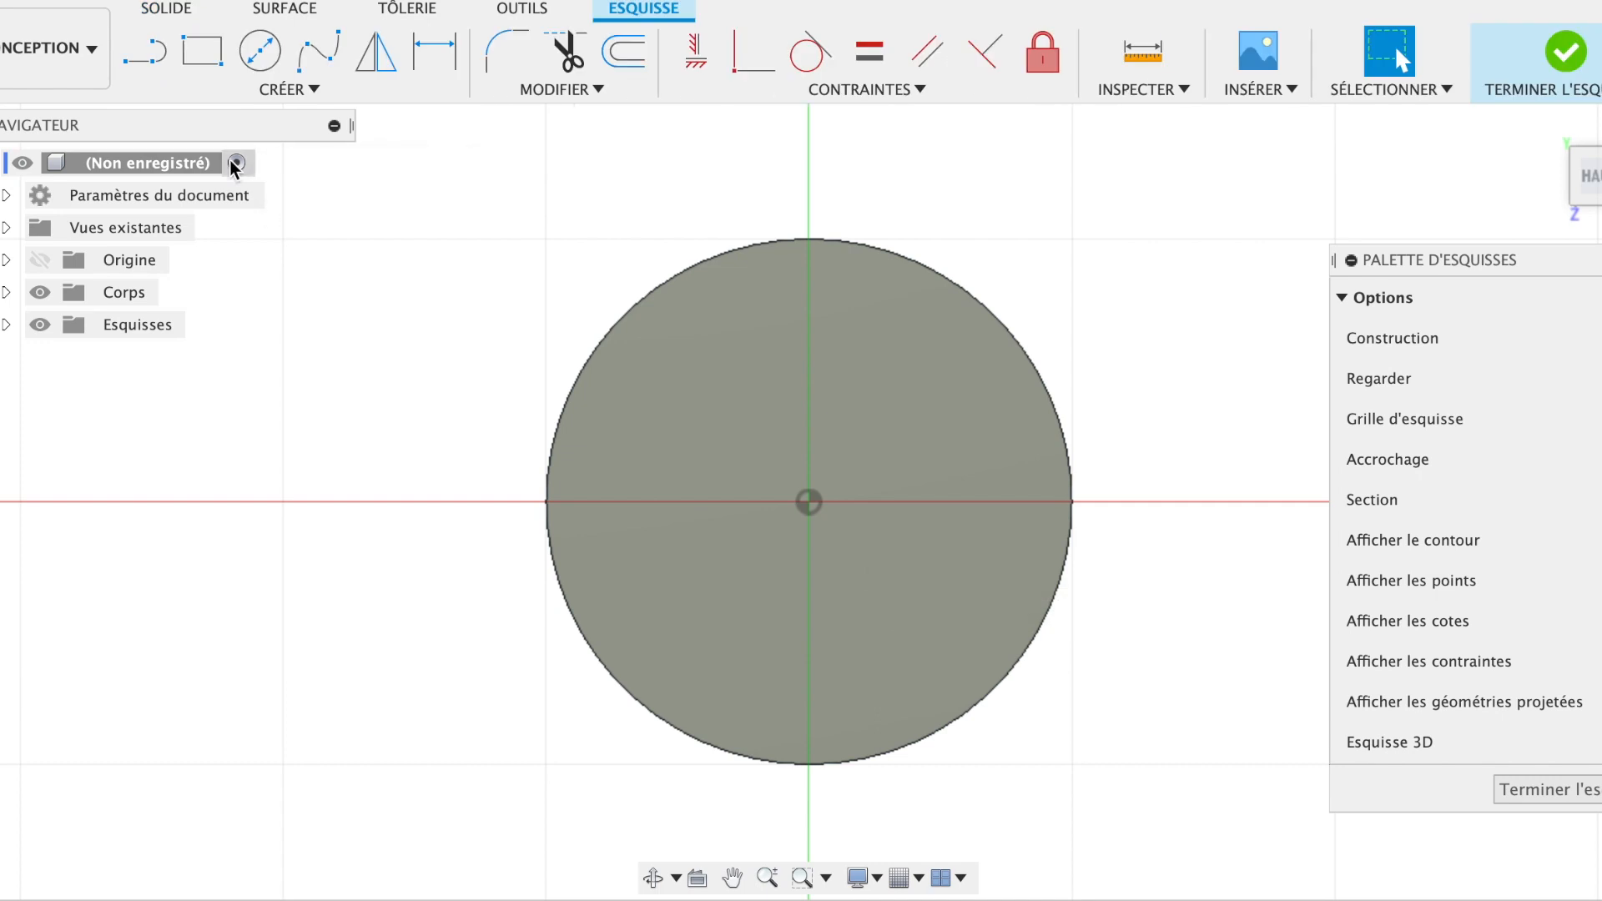
# - Place a centre rectangle on the origin with its height and width set to 70 mm
pyautogui.click(267, 92)
pyautogui.moveTo(211, 182)
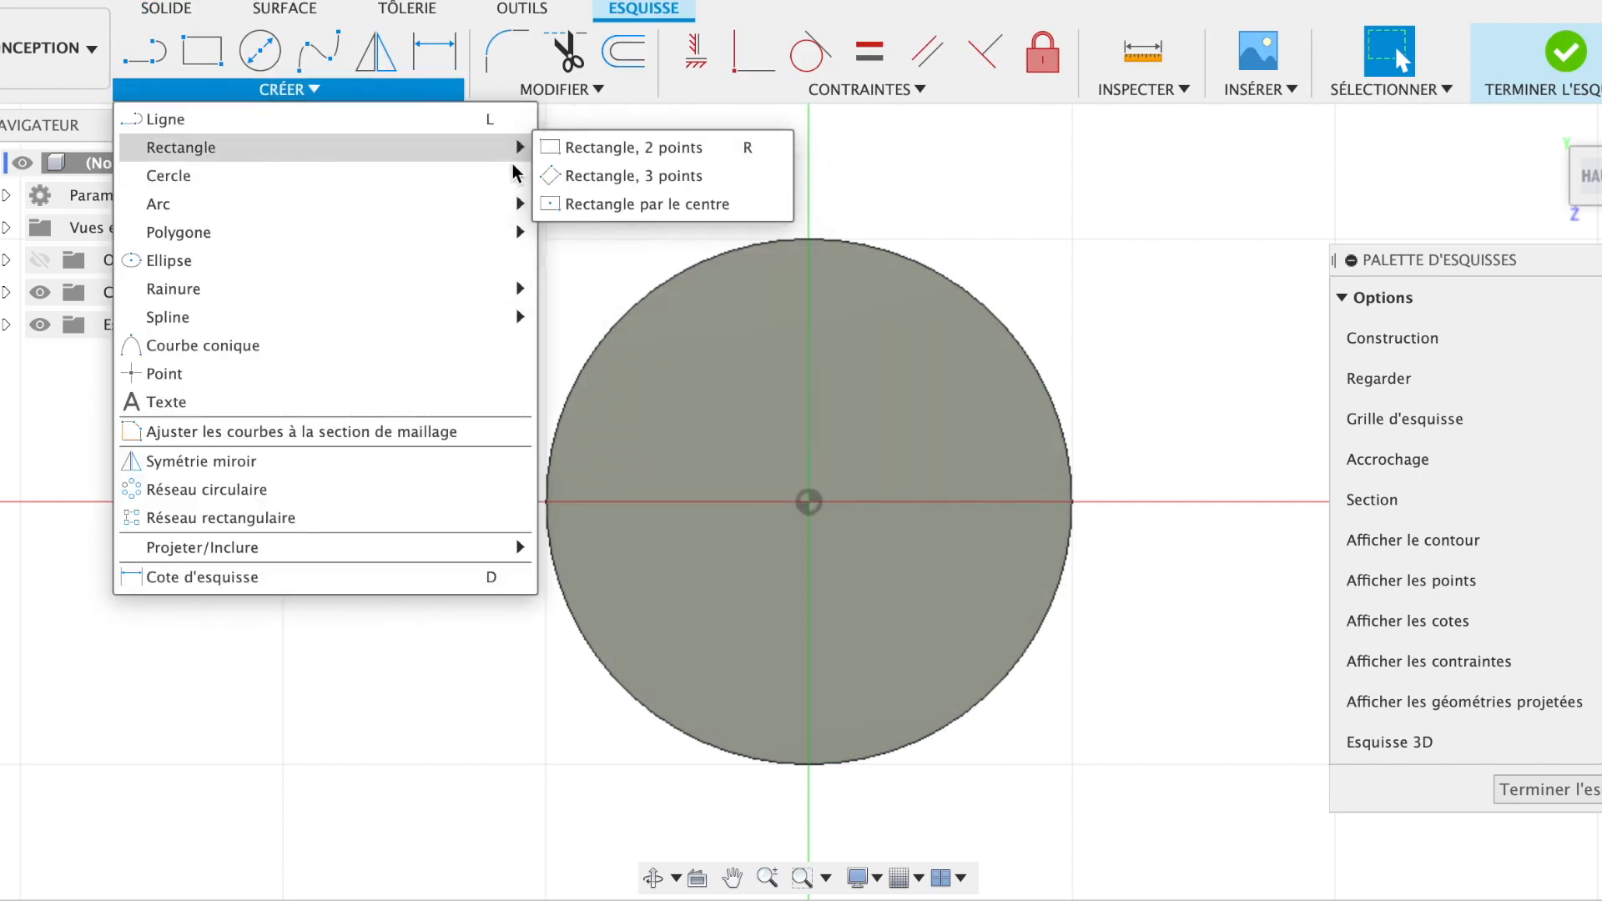
pyautogui.moveTo(510, 150)
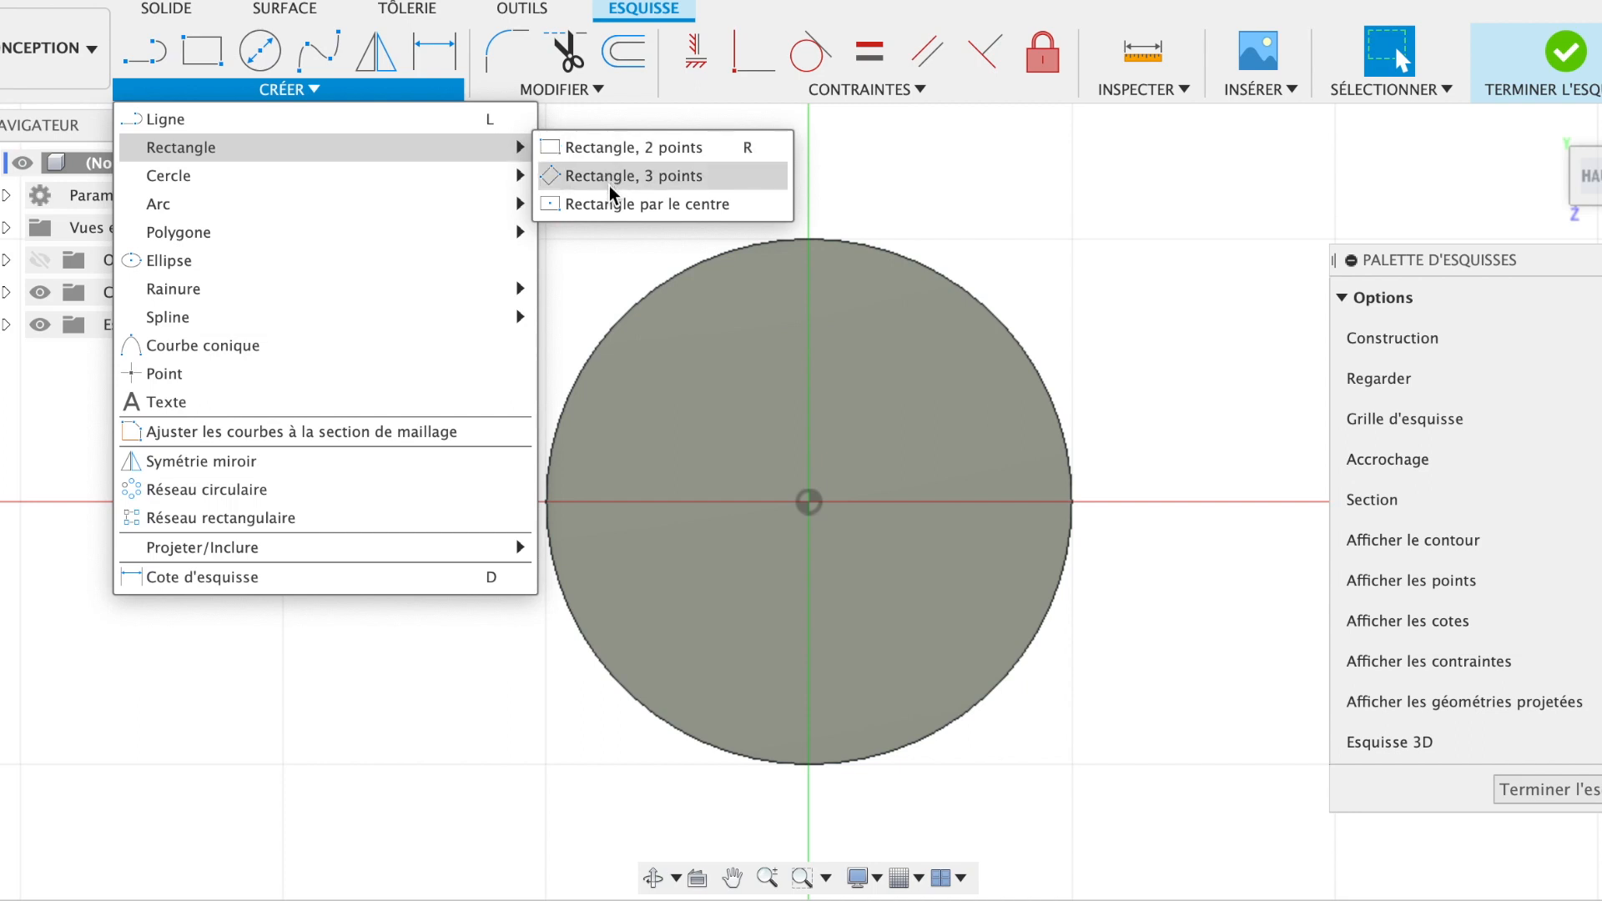
pyautogui.click(617, 204)
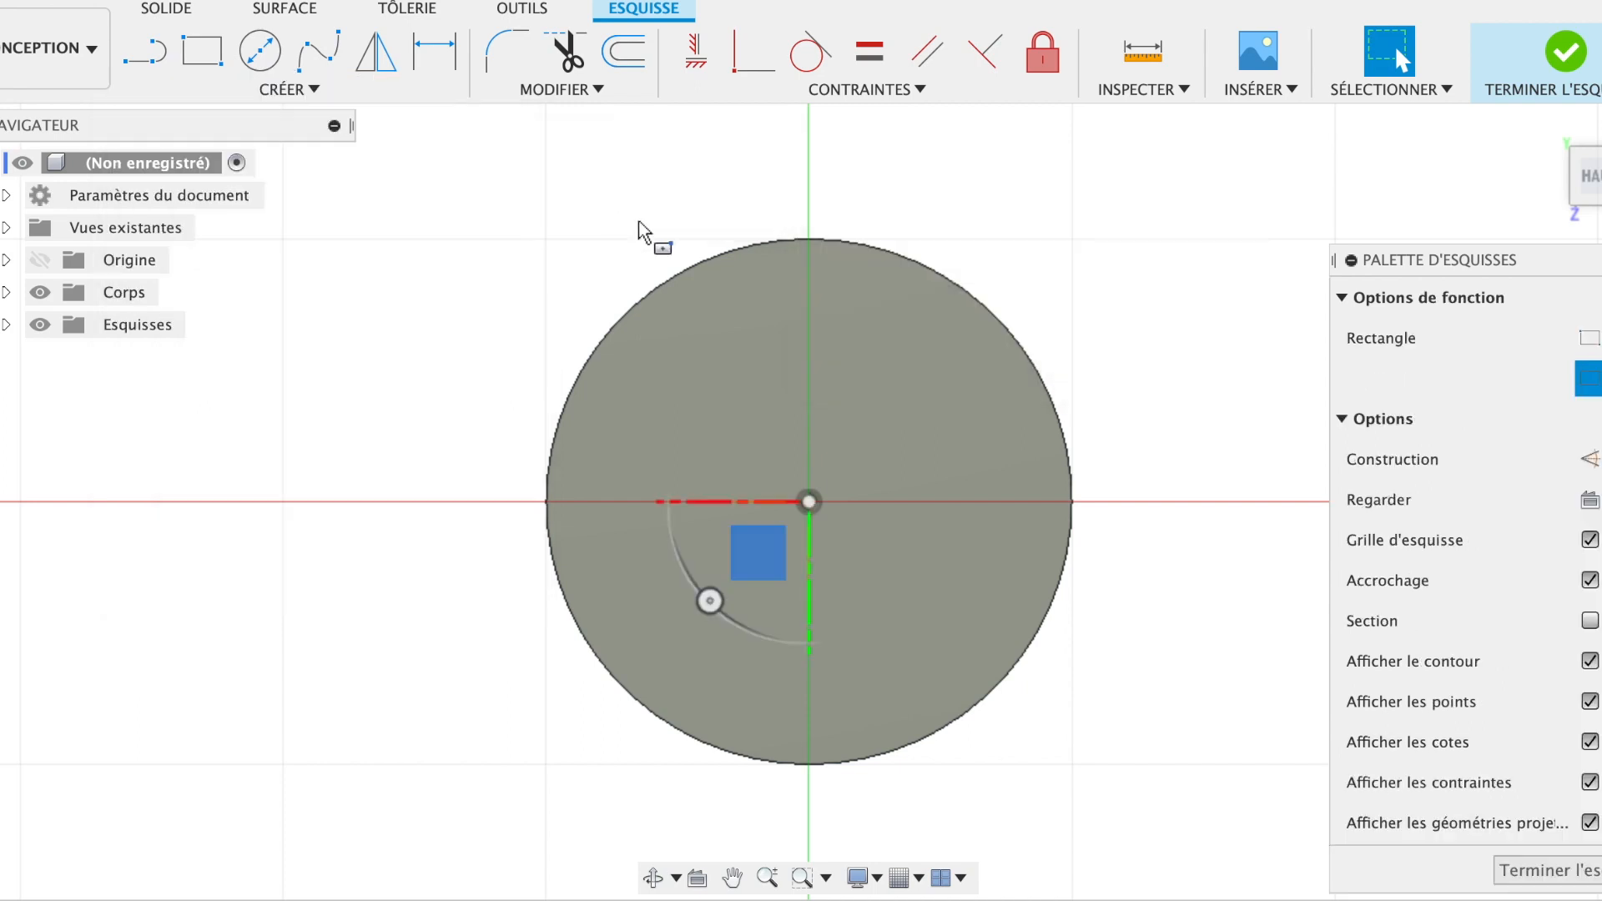
pyautogui.click(810, 502)
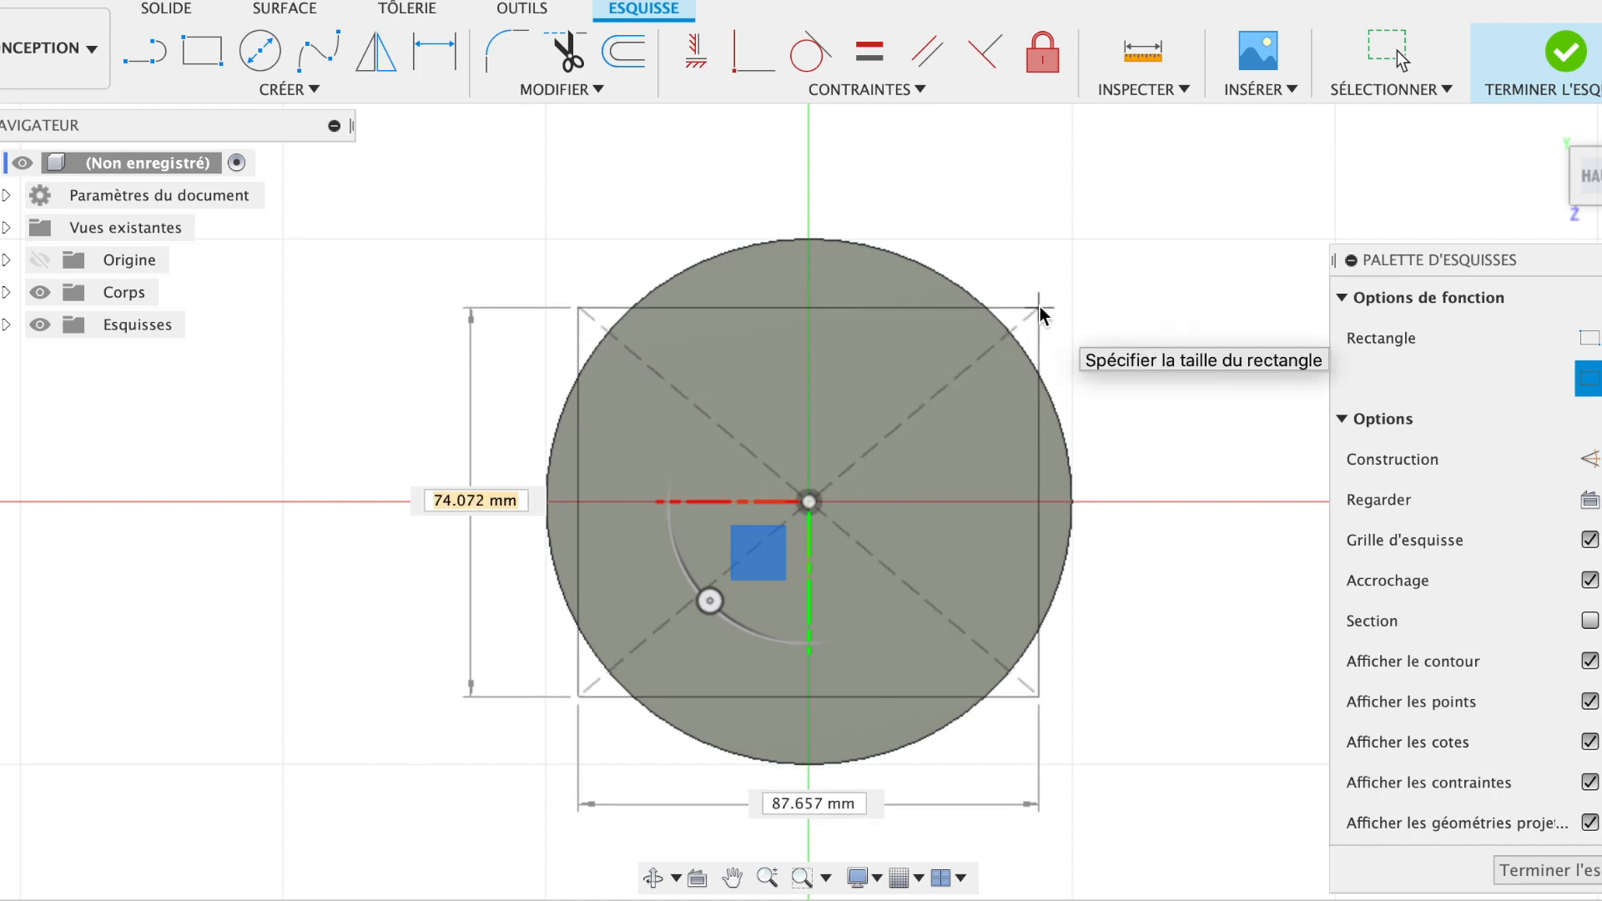
pyautogui.write('70')
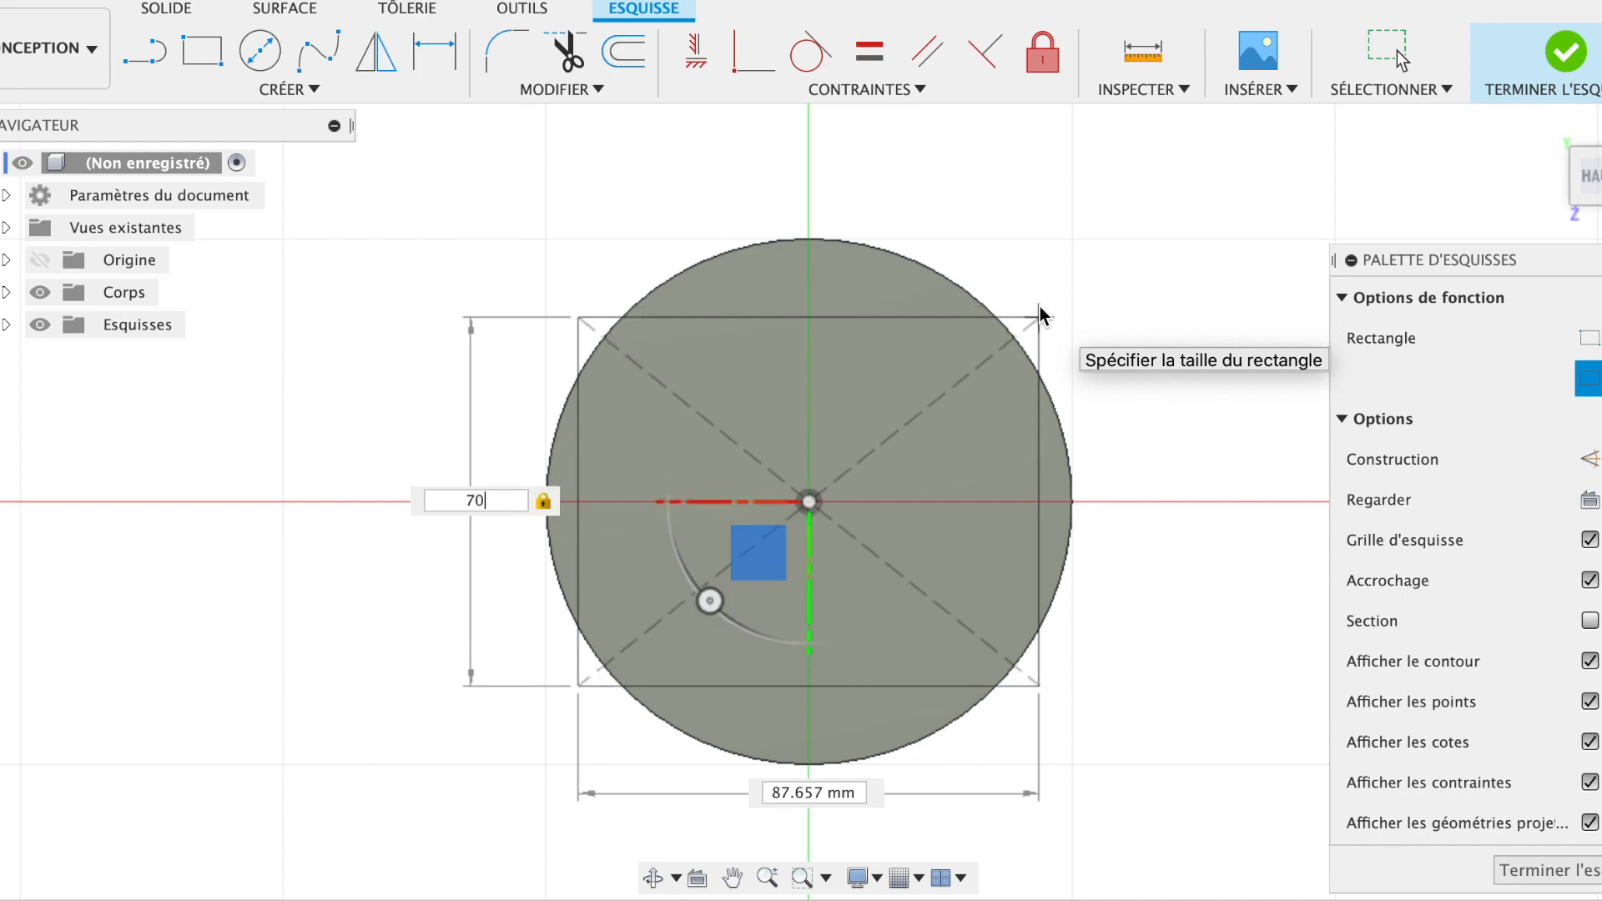
pyautogui.press('Tab')
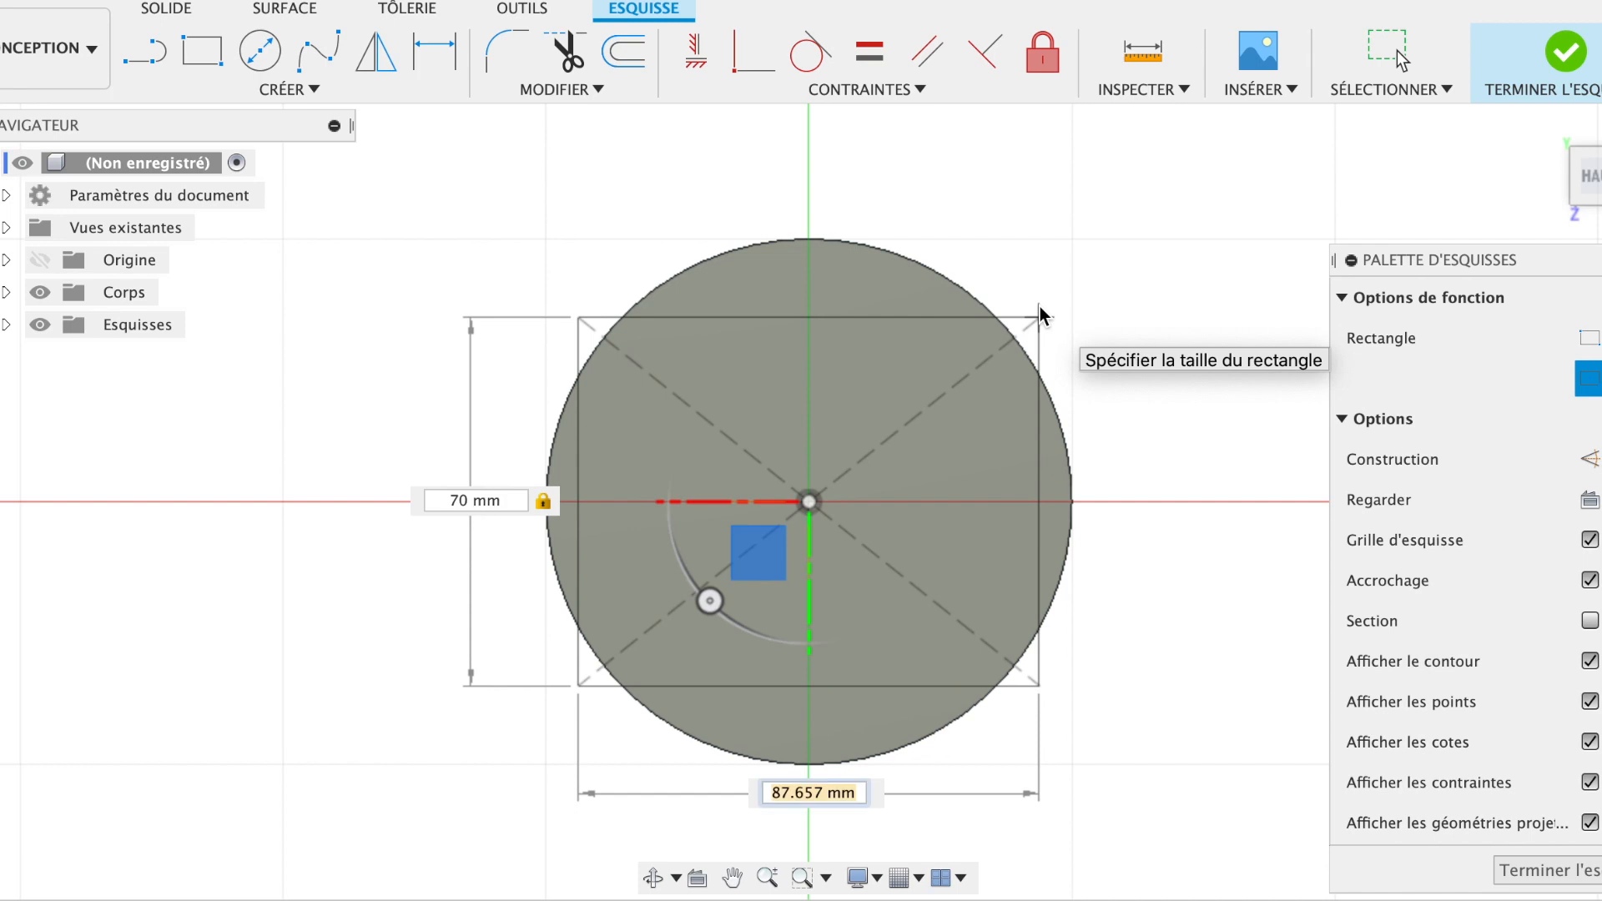
pyautogui.write('70')
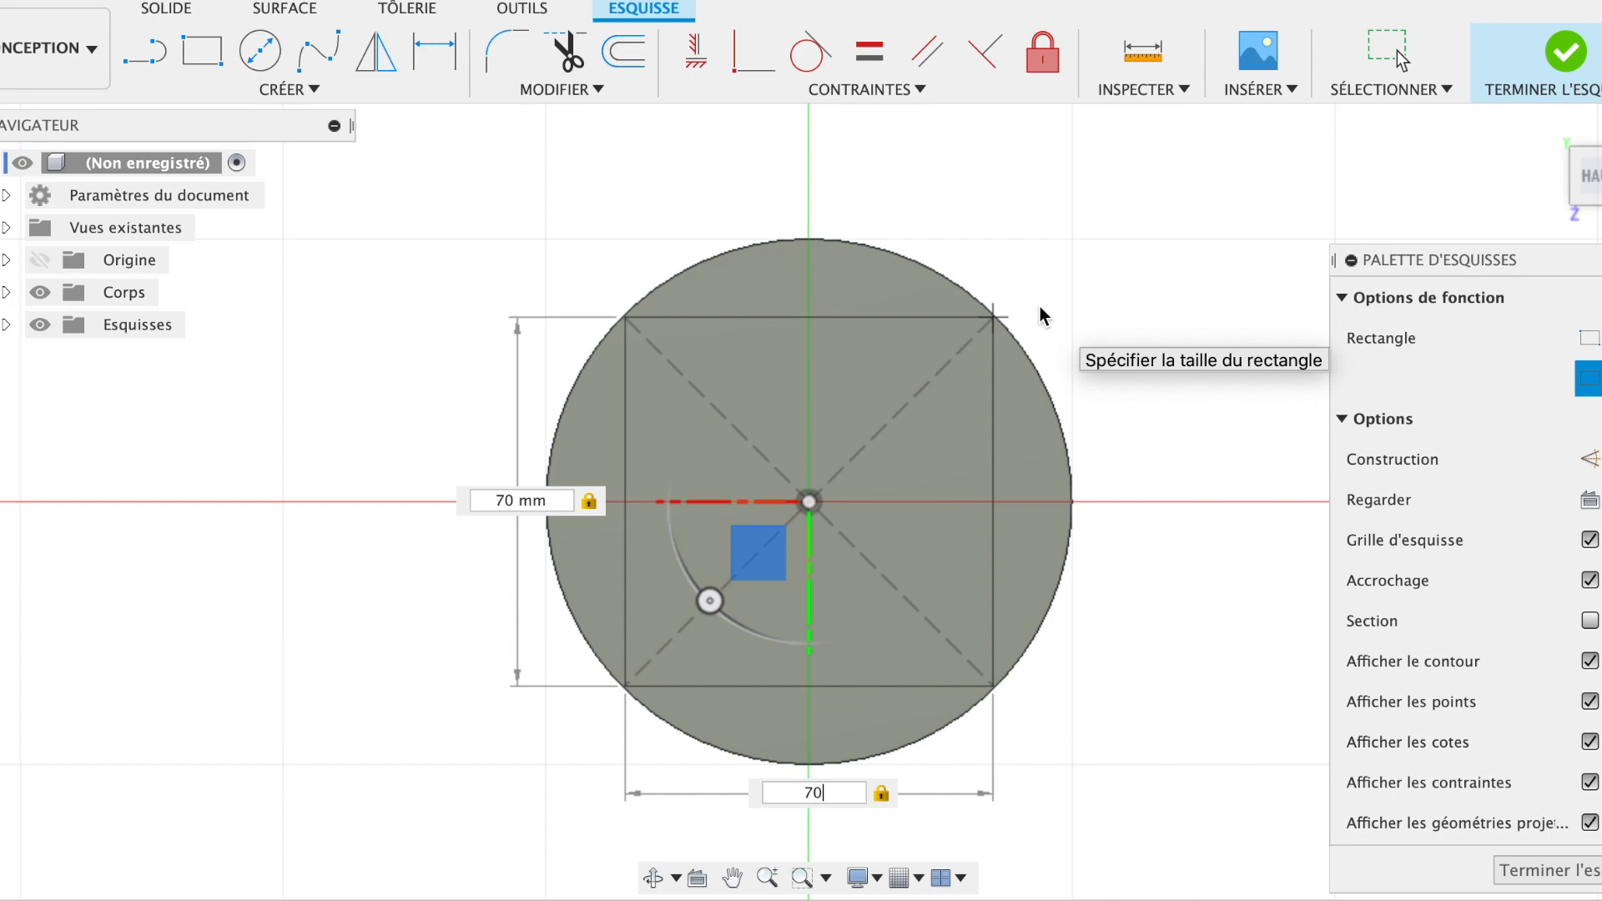
# - Set the rectangle's width and height to 90 mm and complete it
pyautogui.press('BackSpace')
pyautogui.press('BackSpace')
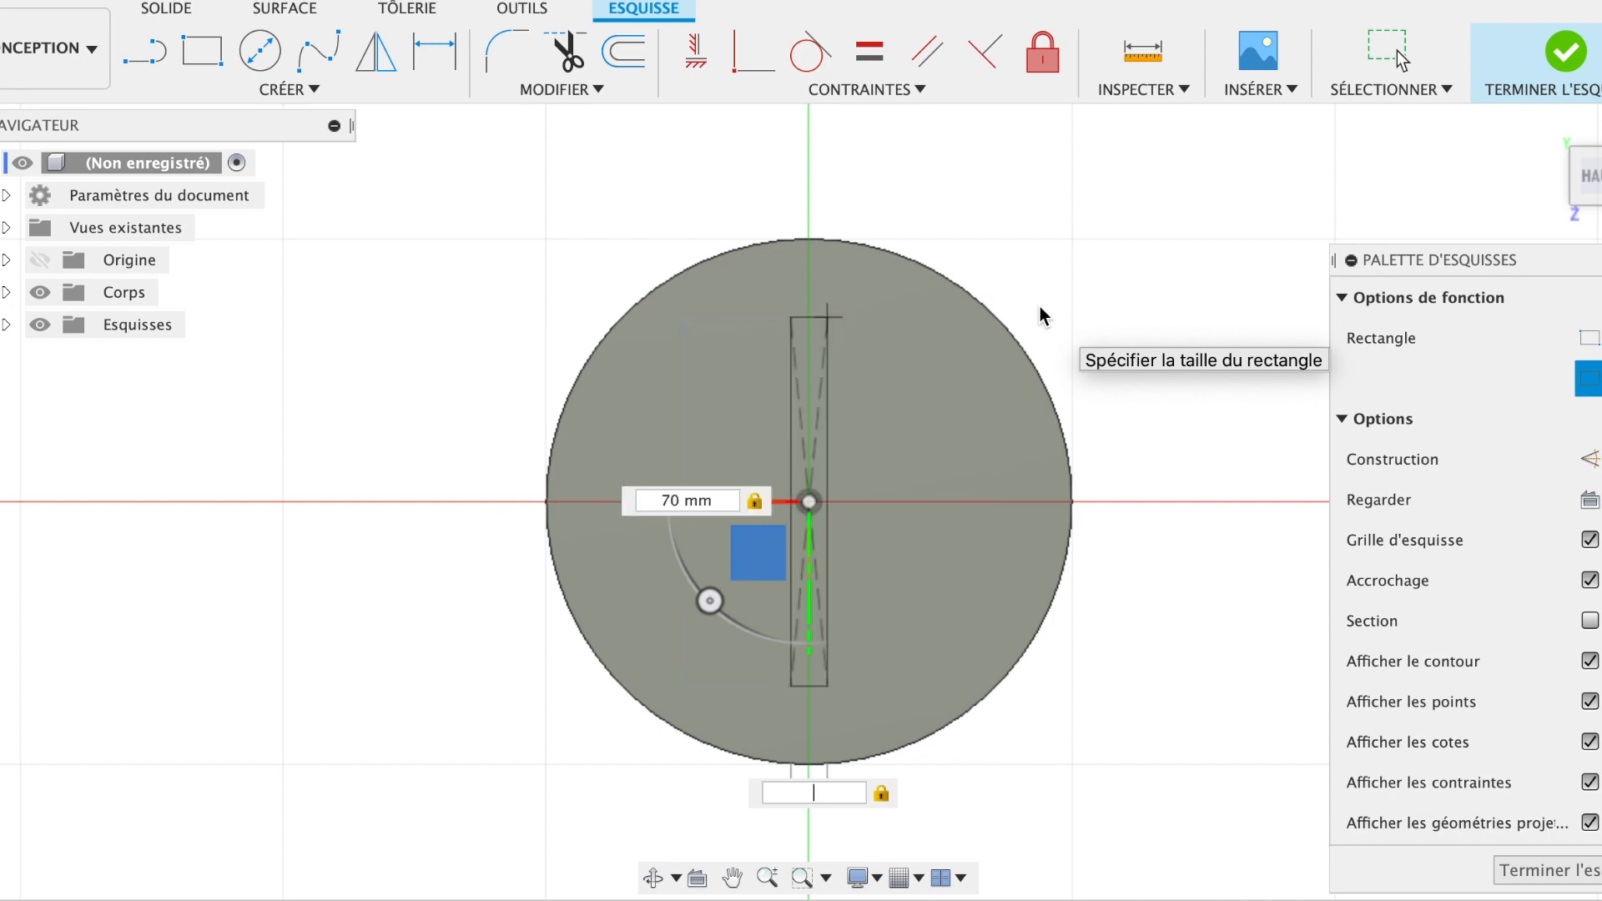
pyautogui.write('90')
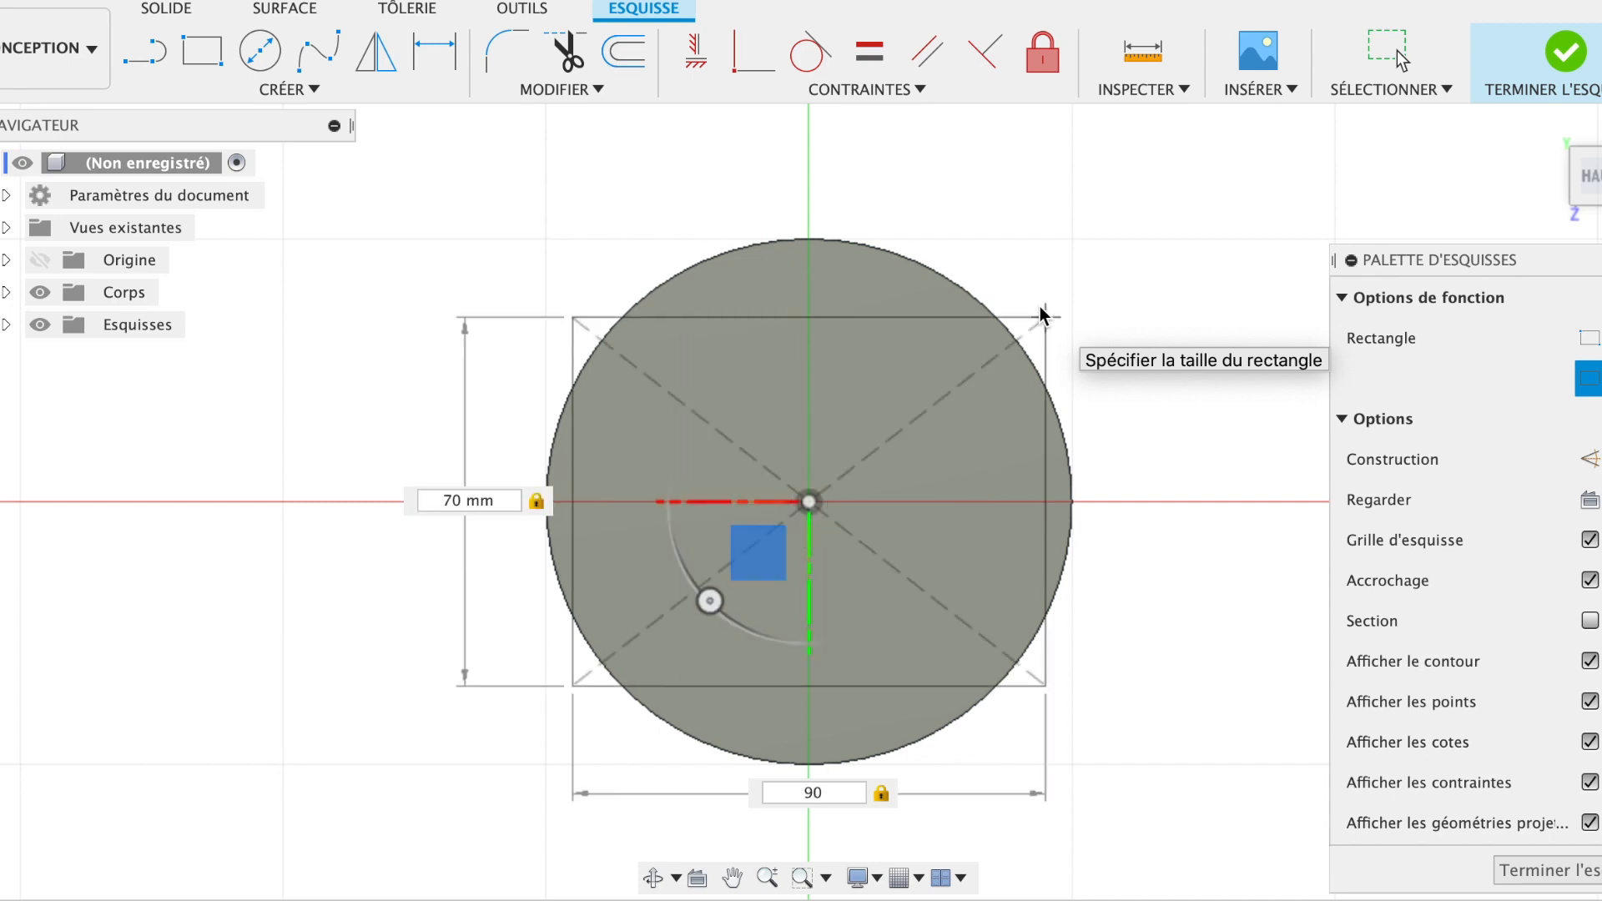
pyautogui.press('Tab')
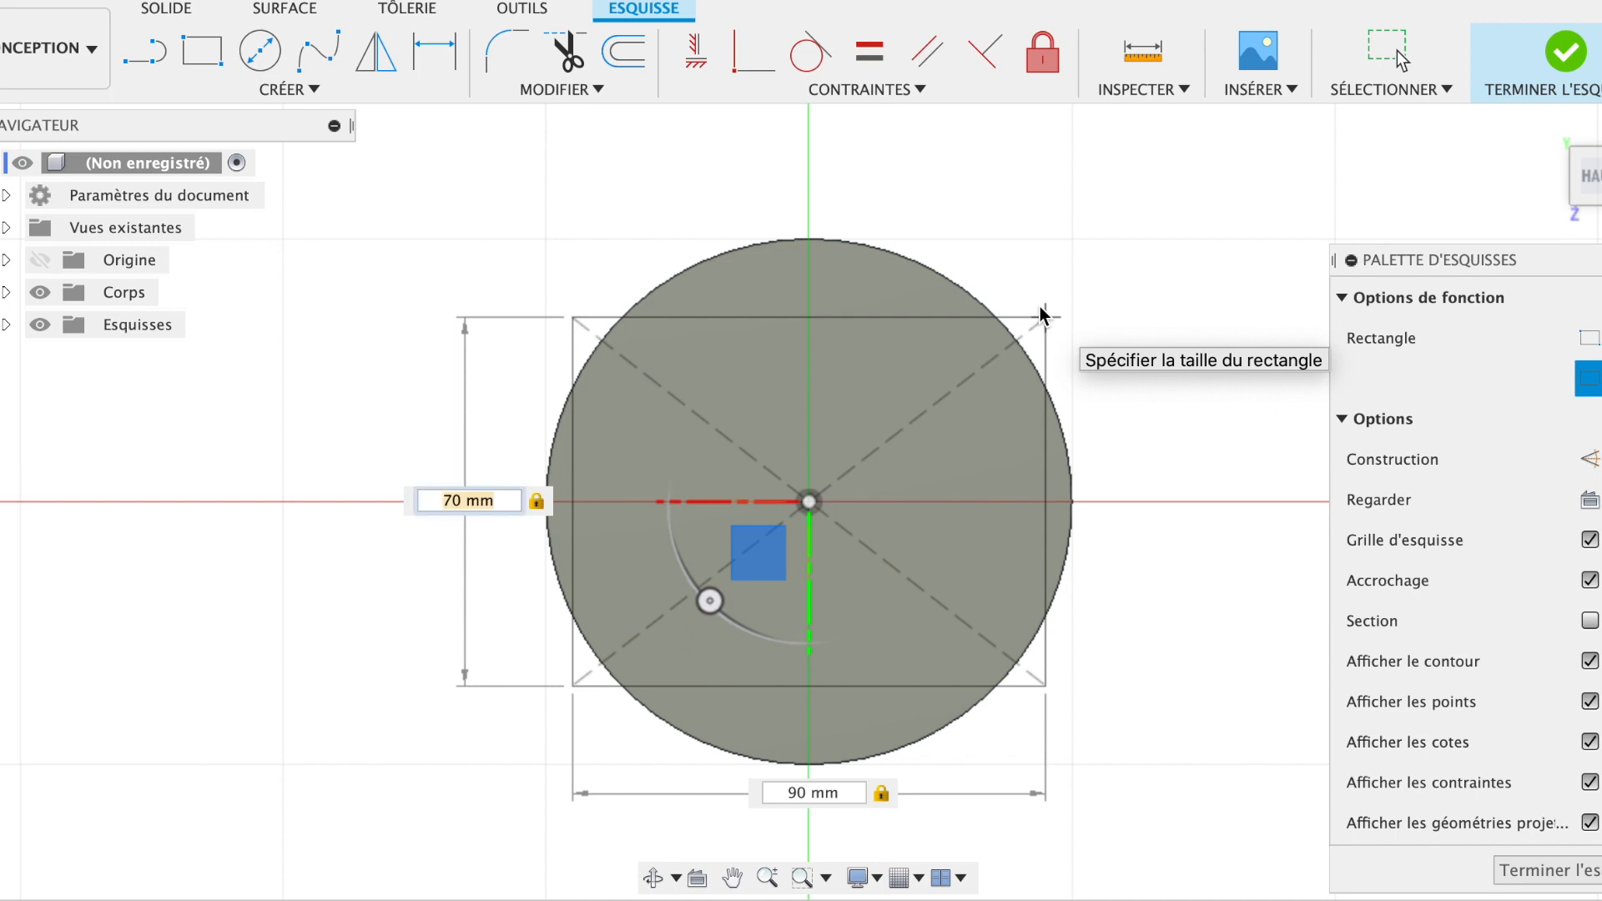
pyautogui.write('90')
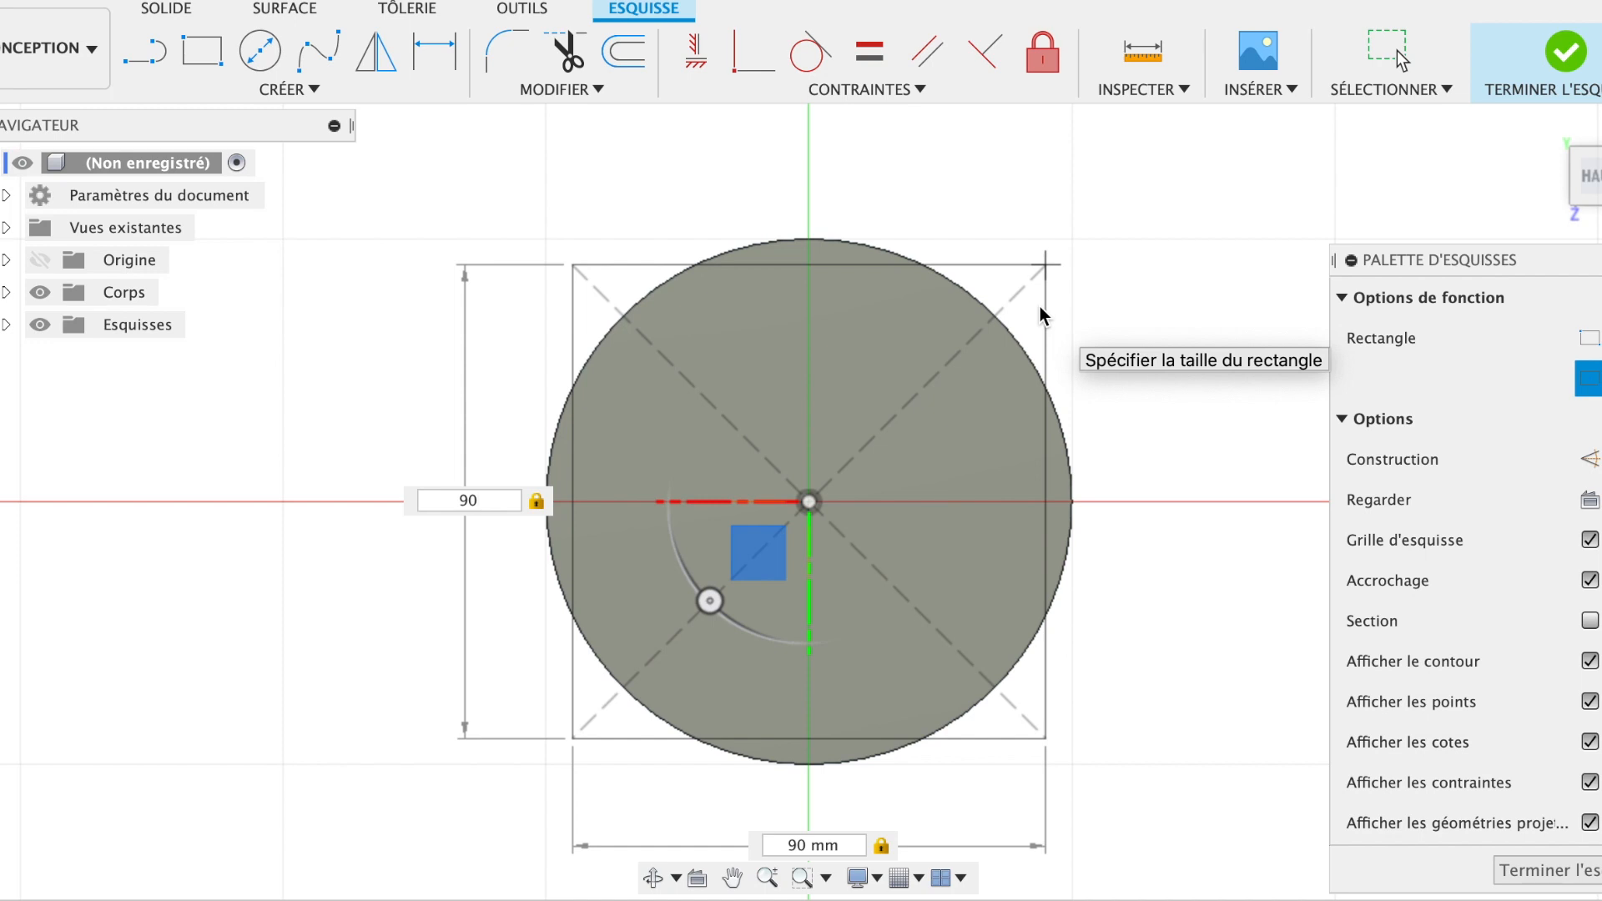
pyautogui.press('Return')
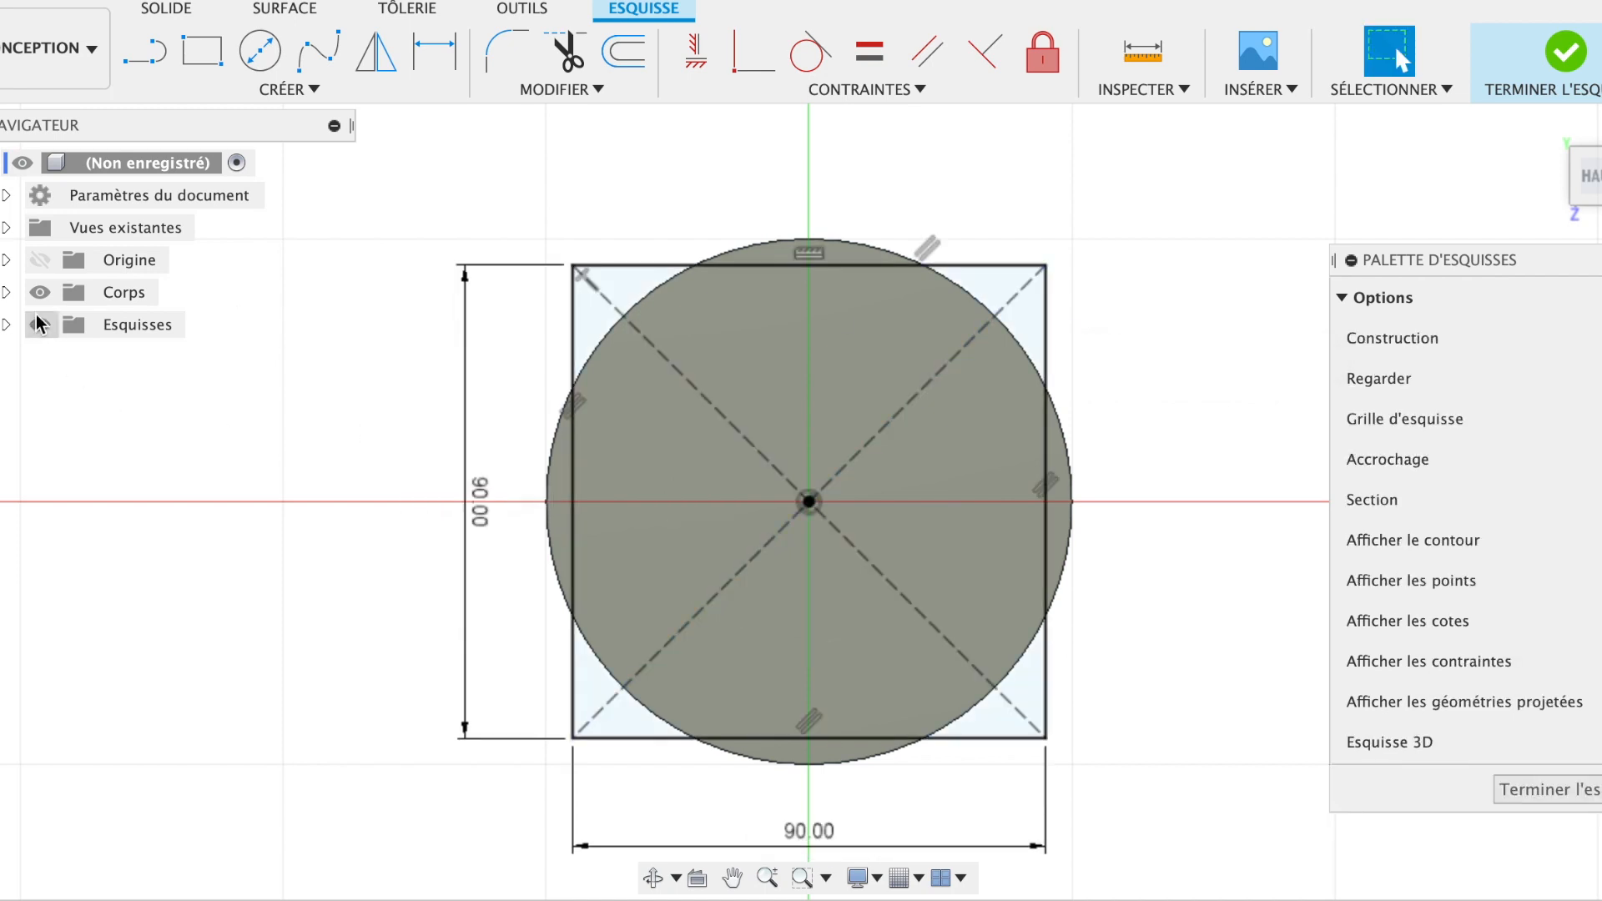
# - Hide the disc body Corps1 and extrude all five regions of the square 10 mm as a new body
pyautogui.click(7, 294)
pyautogui.click(64, 324)
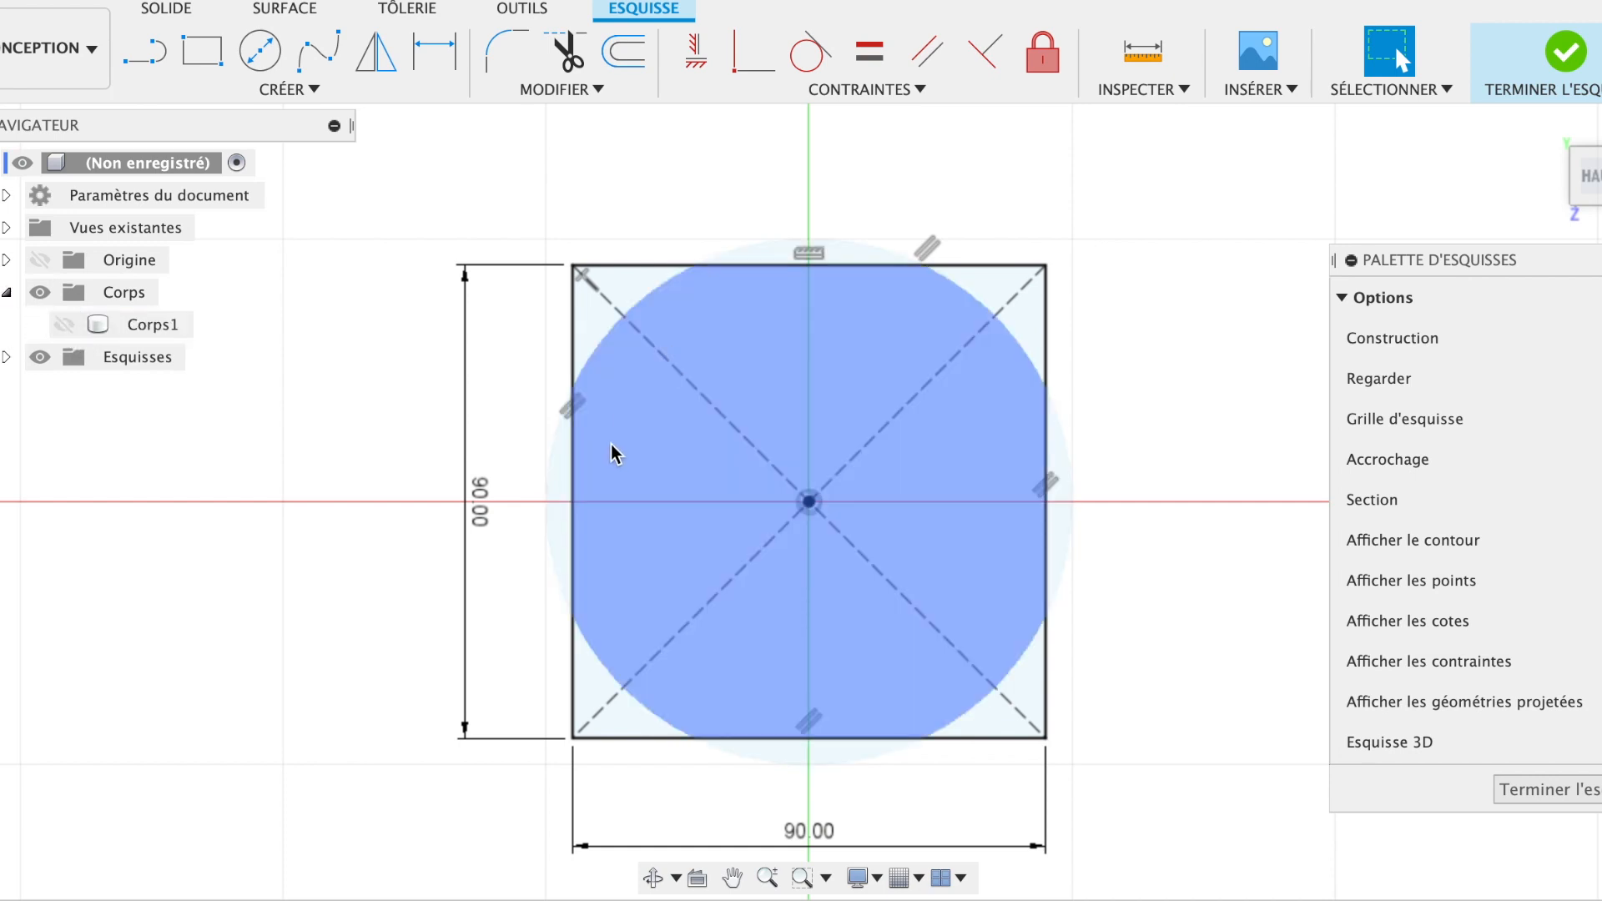
pyautogui.click(656, 507)
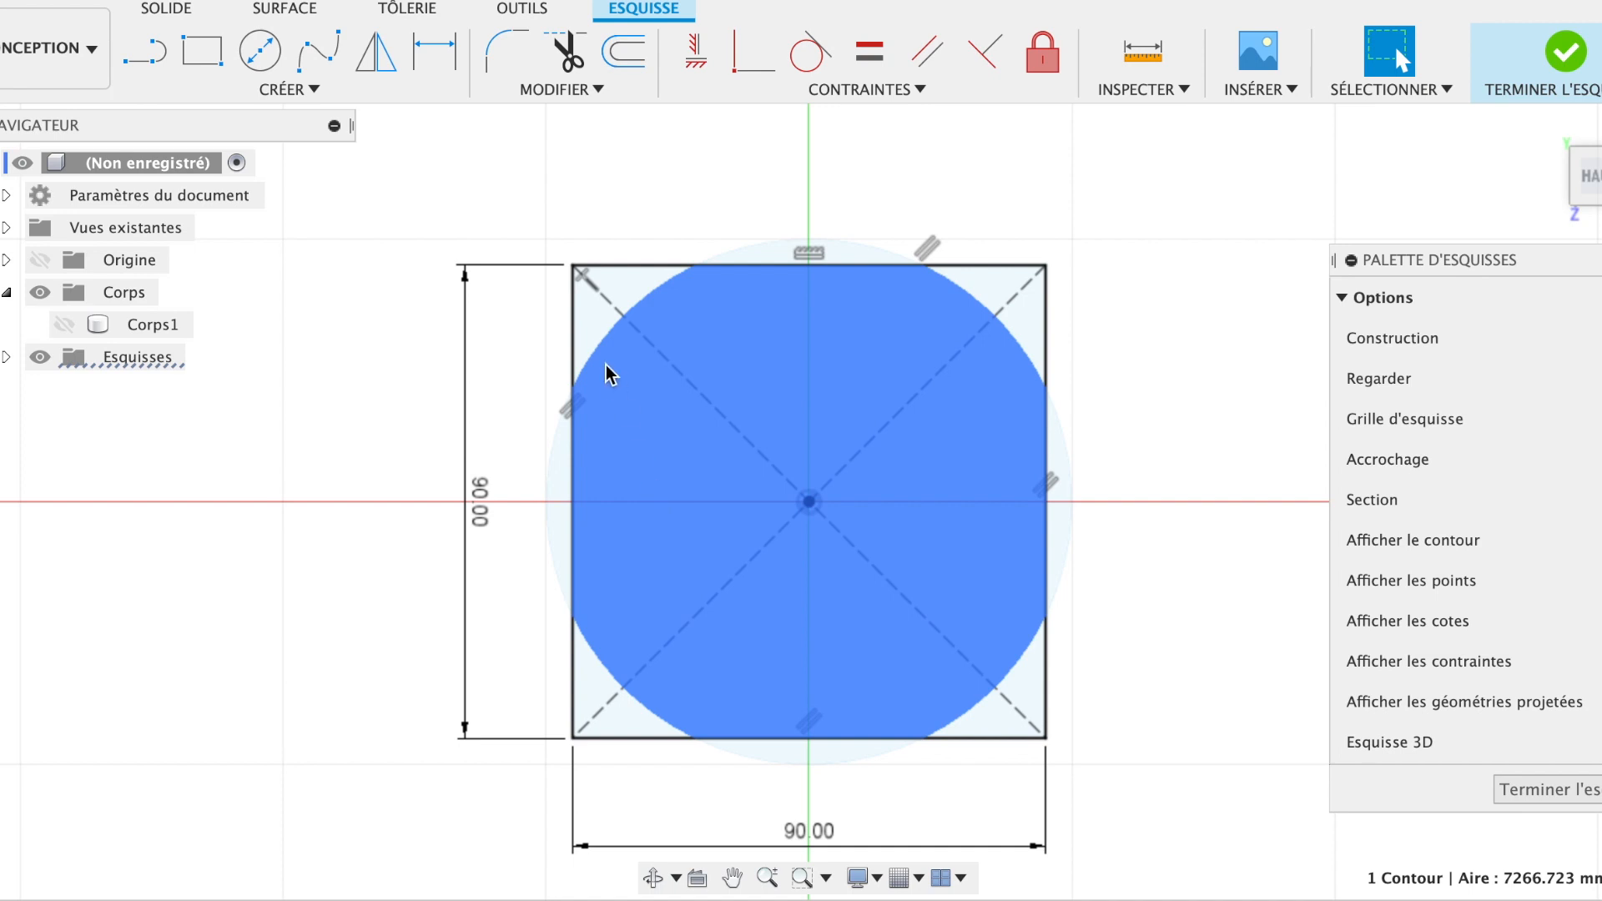
pyautogui.keyDown('shift'); pyautogui.click(595, 327); pyautogui.keyUp('shift')
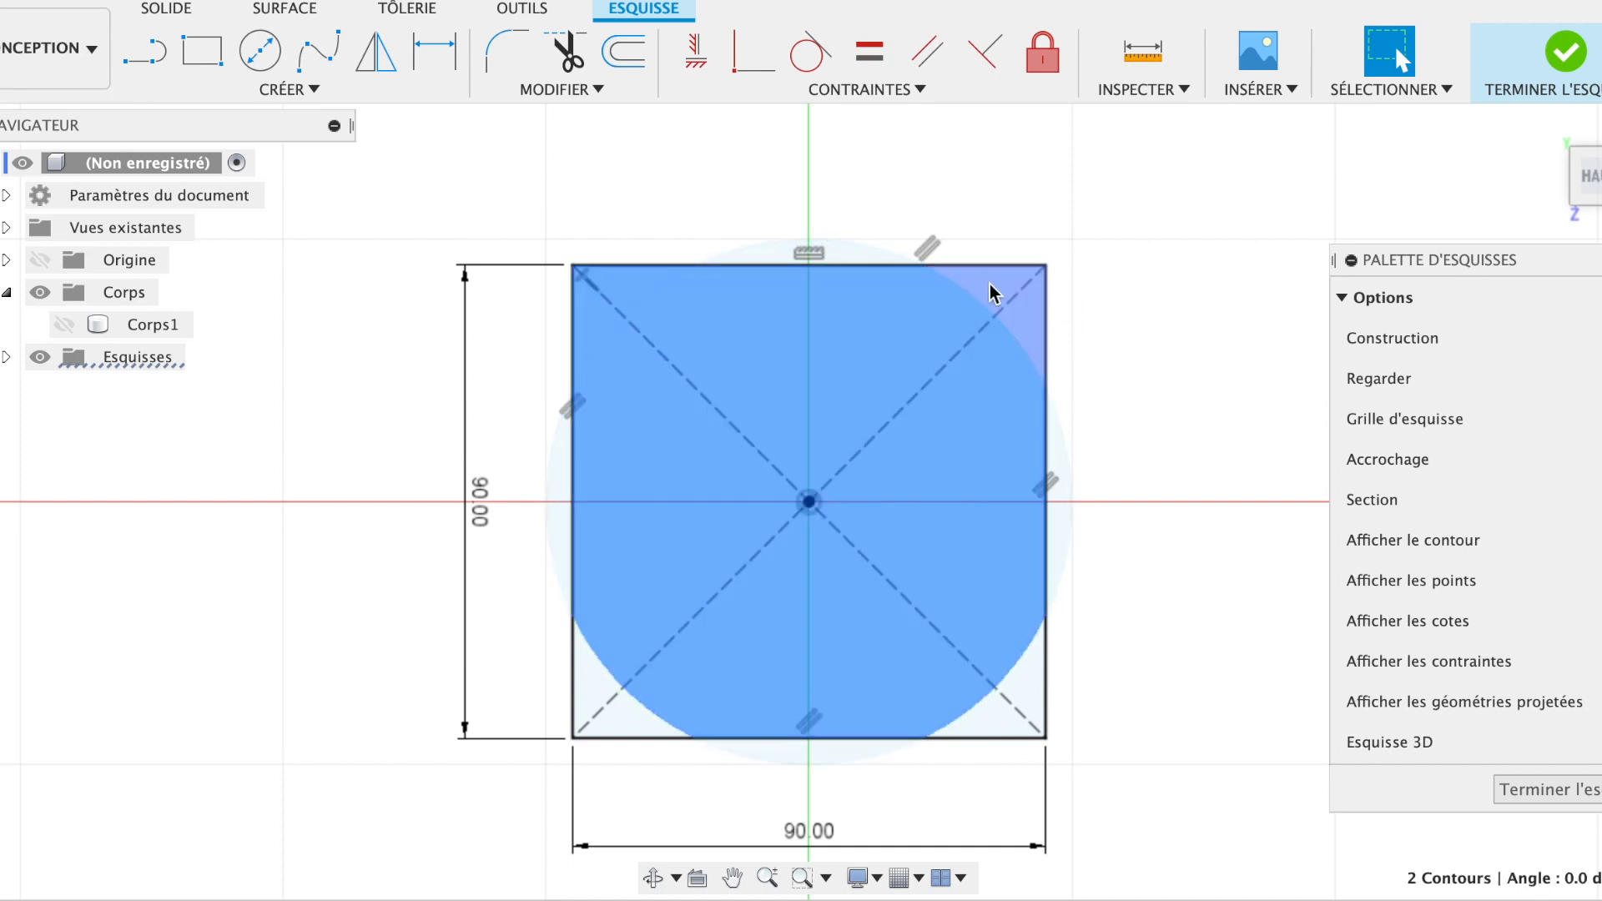
pyautogui.keyDown('shift'); pyautogui.click(1006, 299); pyautogui.keyUp('shift')
pyautogui.keyDown('shift'); pyautogui.click(1031, 686); pyautogui.keyUp('shift')
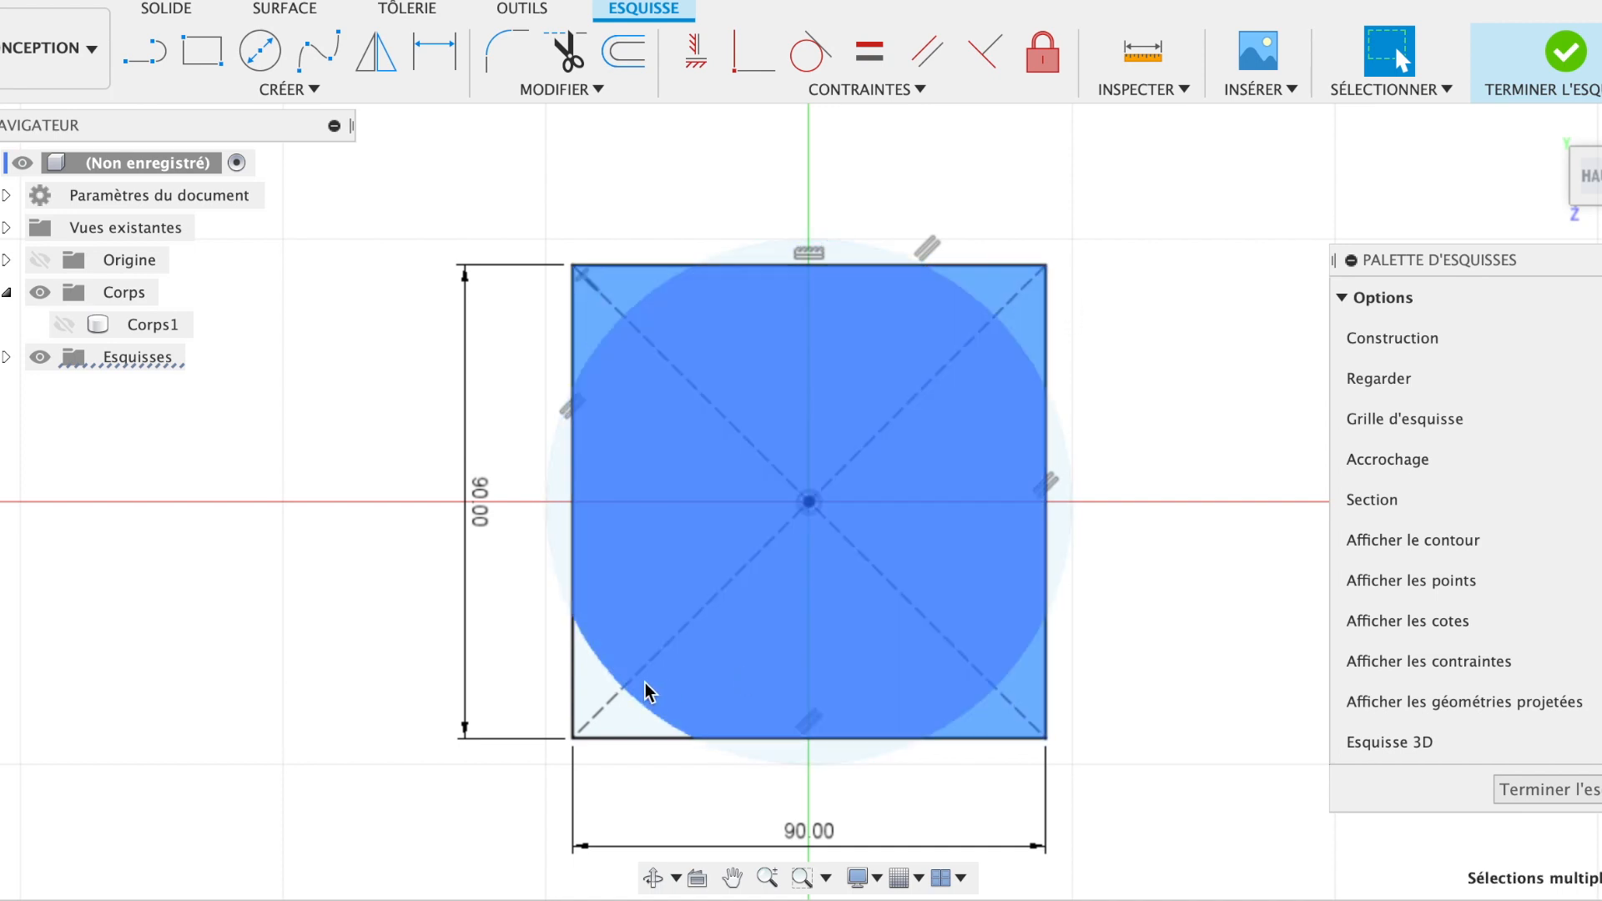
pyautogui.keyDown('shift'); pyautogui.click(598, 691); pyautogui.keyUp('shift')
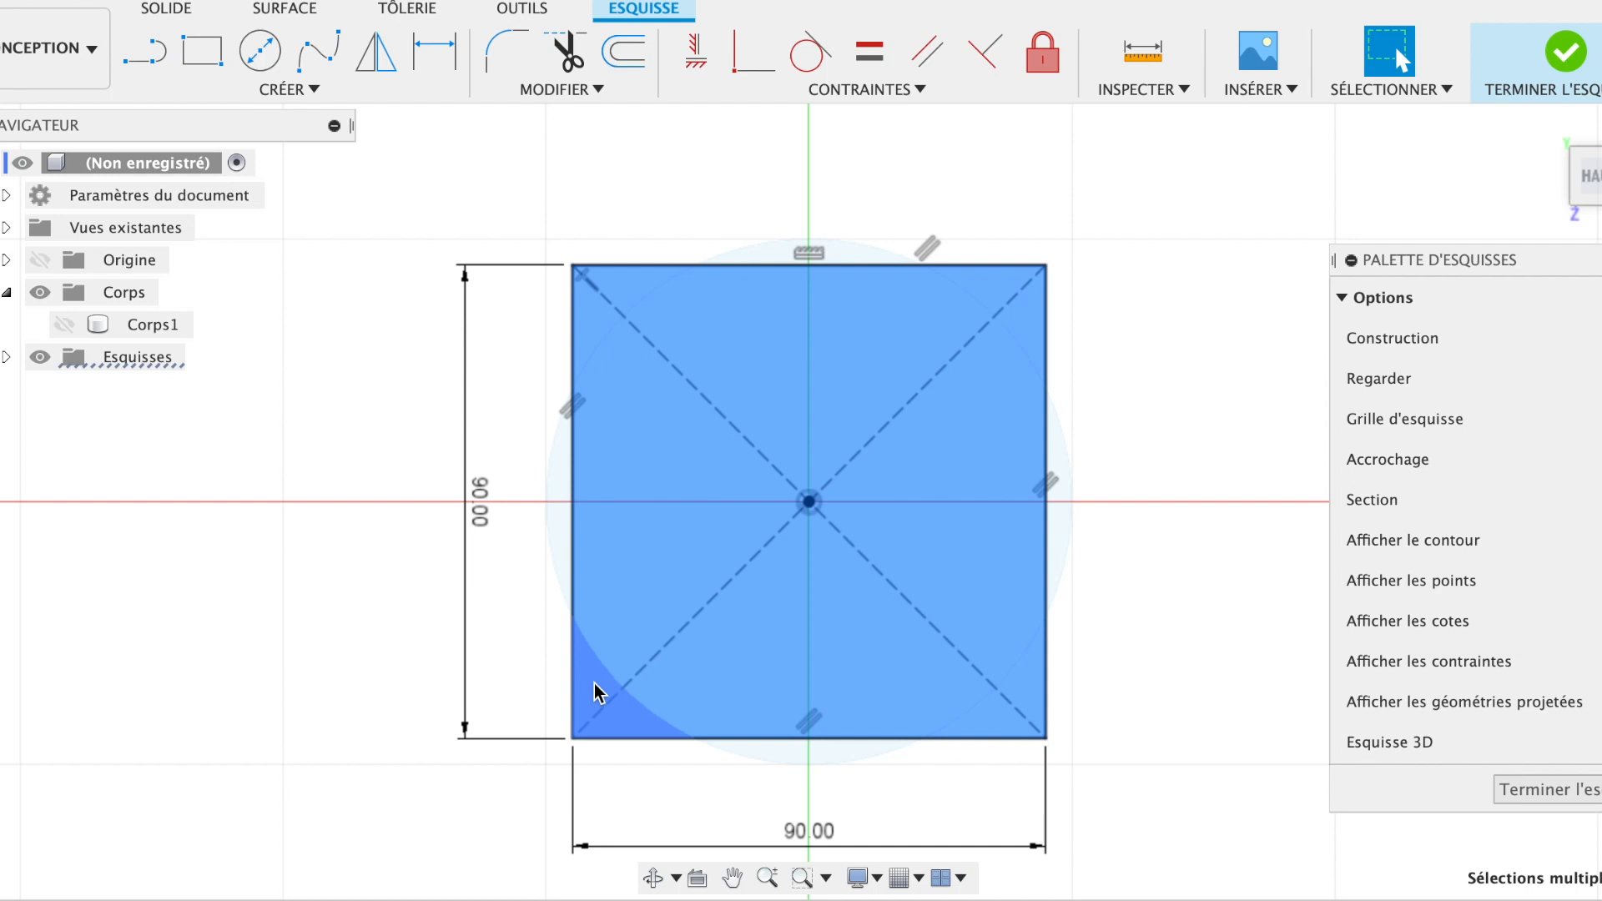
pyautogui.press('e')
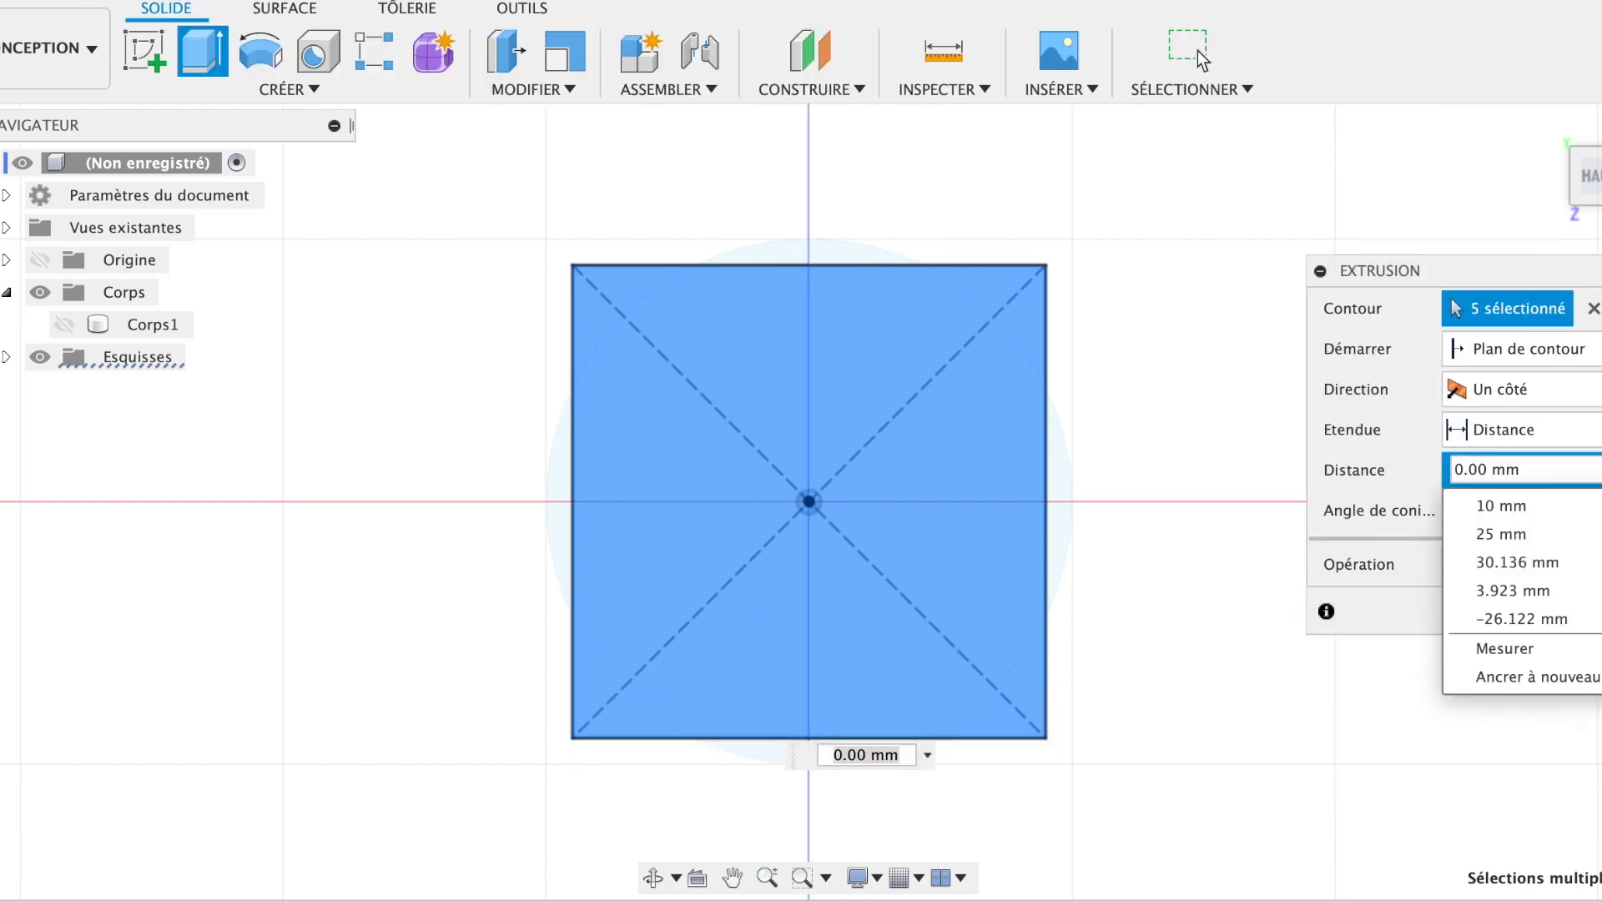
pyautogui.click(1563, 506)
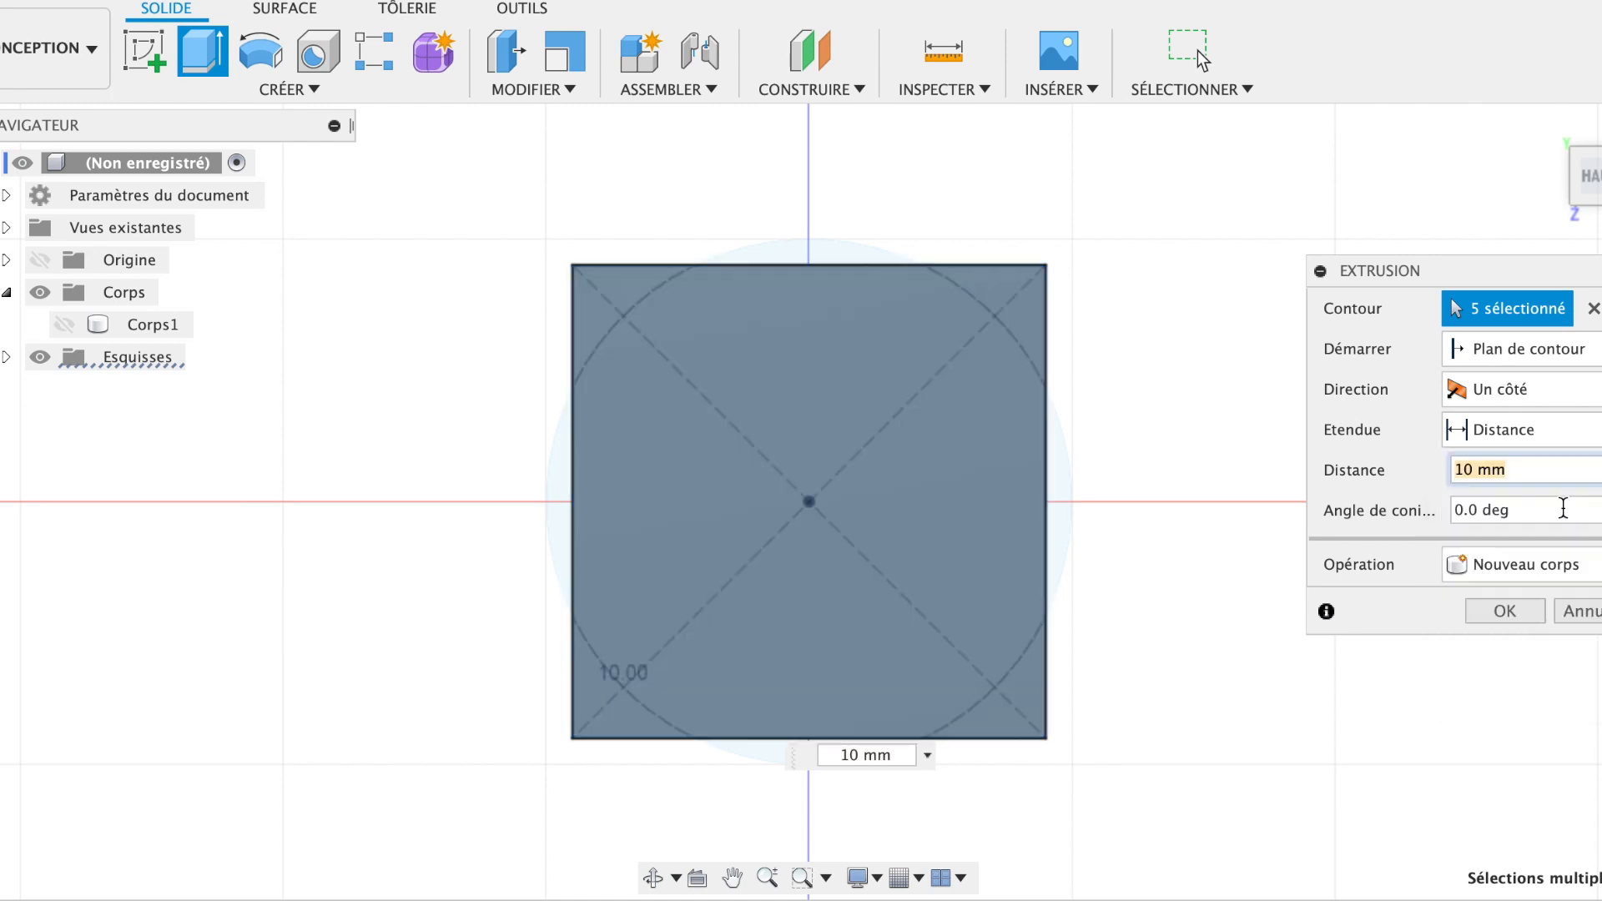
pyautogui.click(1506, 612)
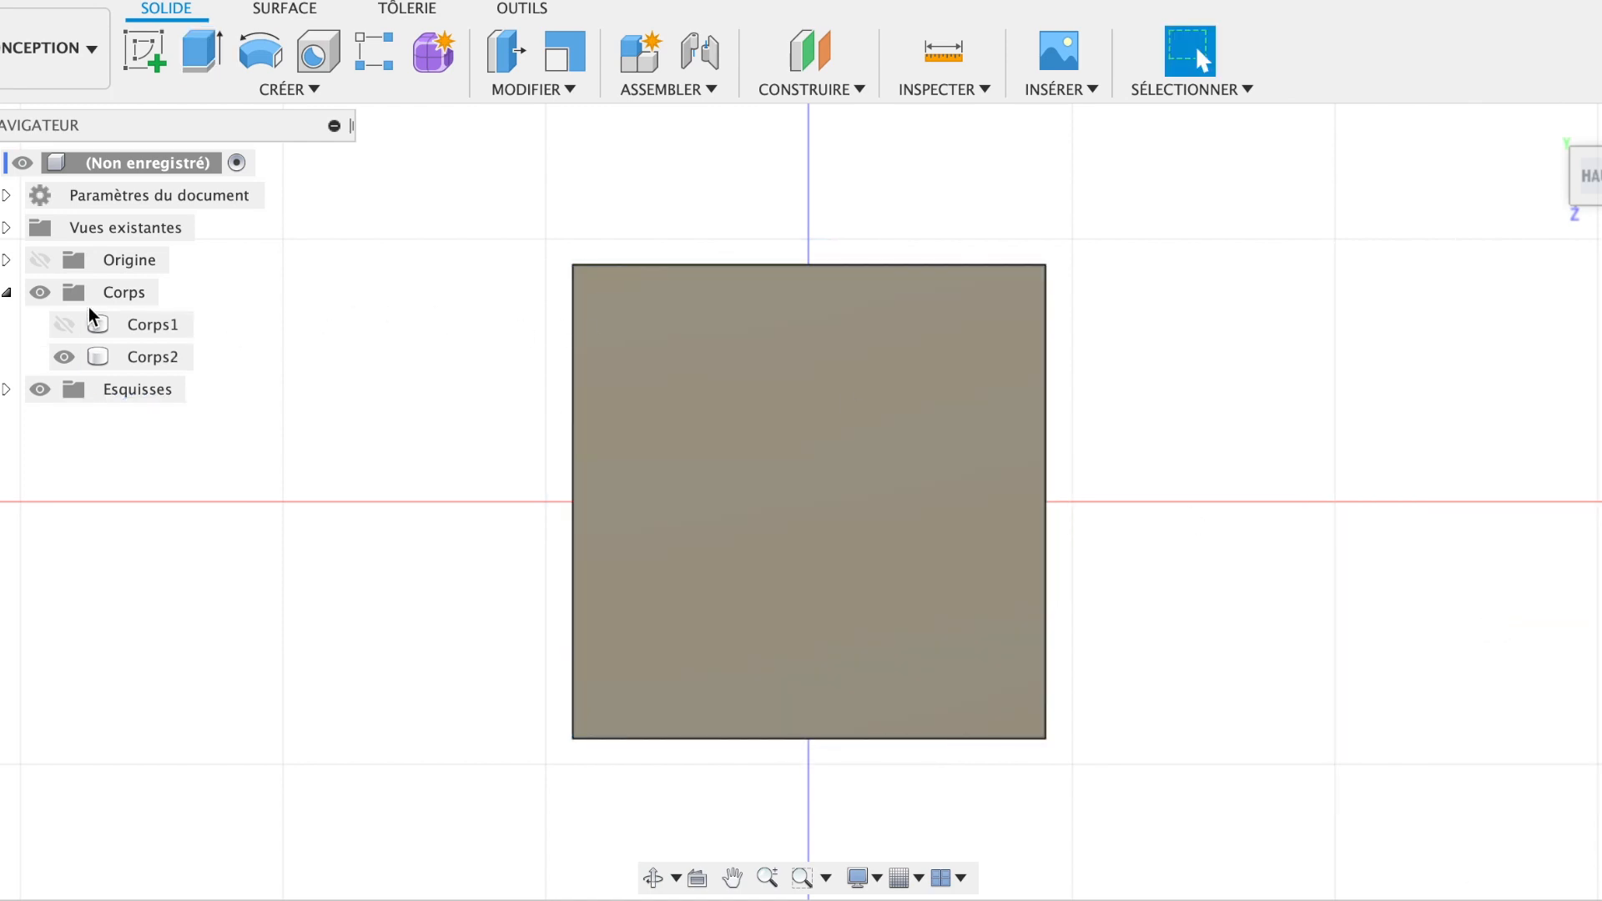
# - Show the disc body Corps1 and start a full circular pattern of the square body Corps2 about the disc's circular edge
pyautogui.click(64, 324)
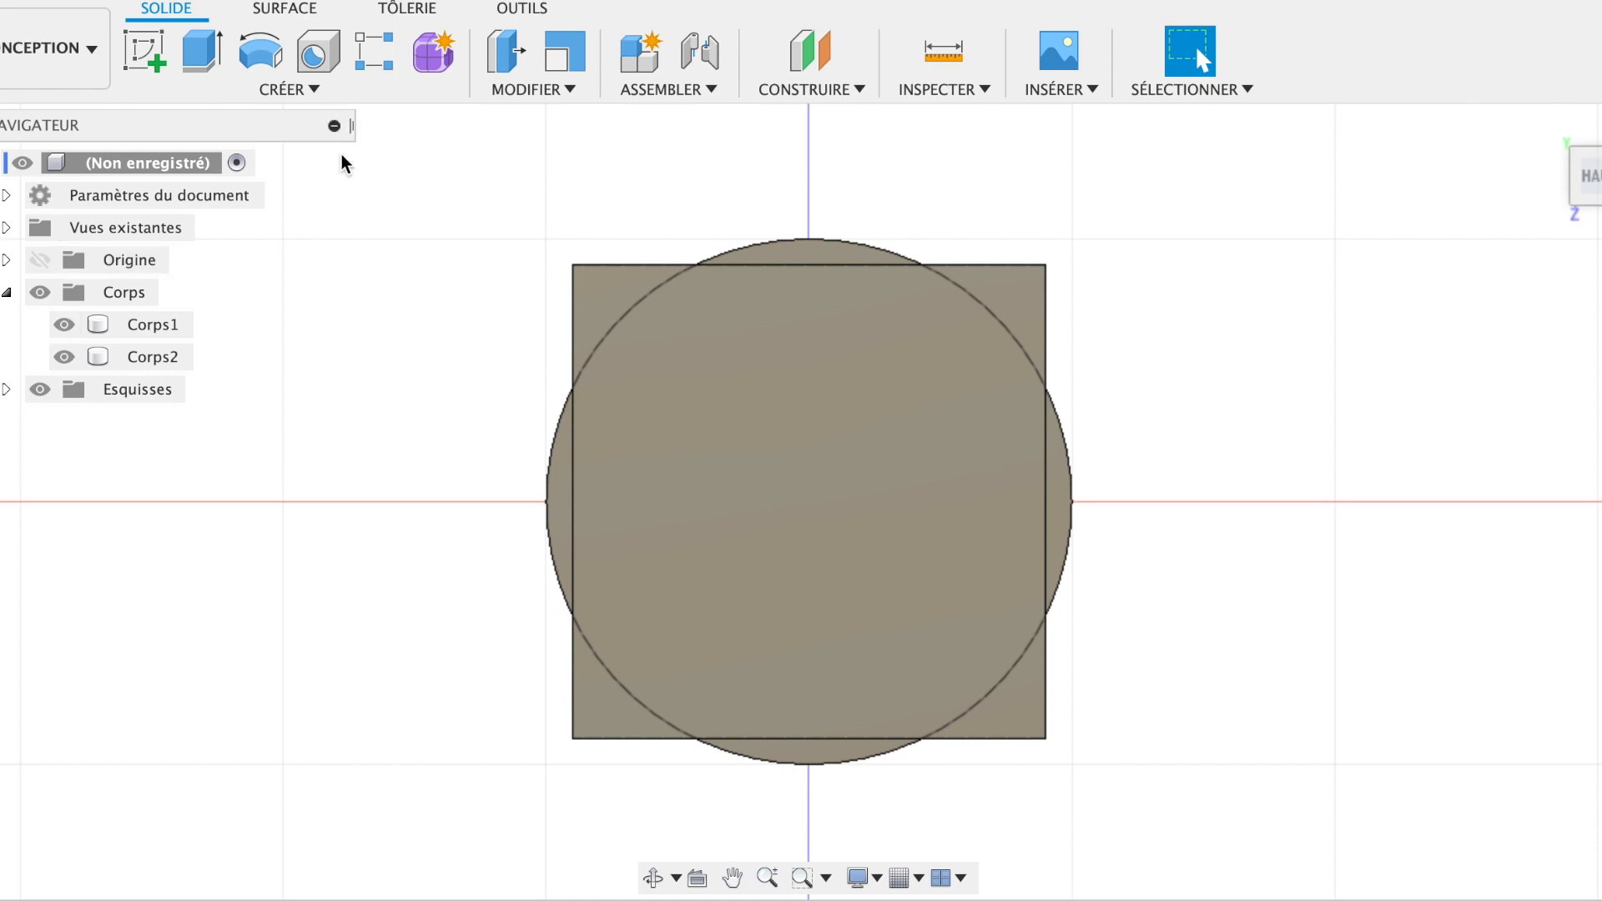
pyautogui.click(312, 90)
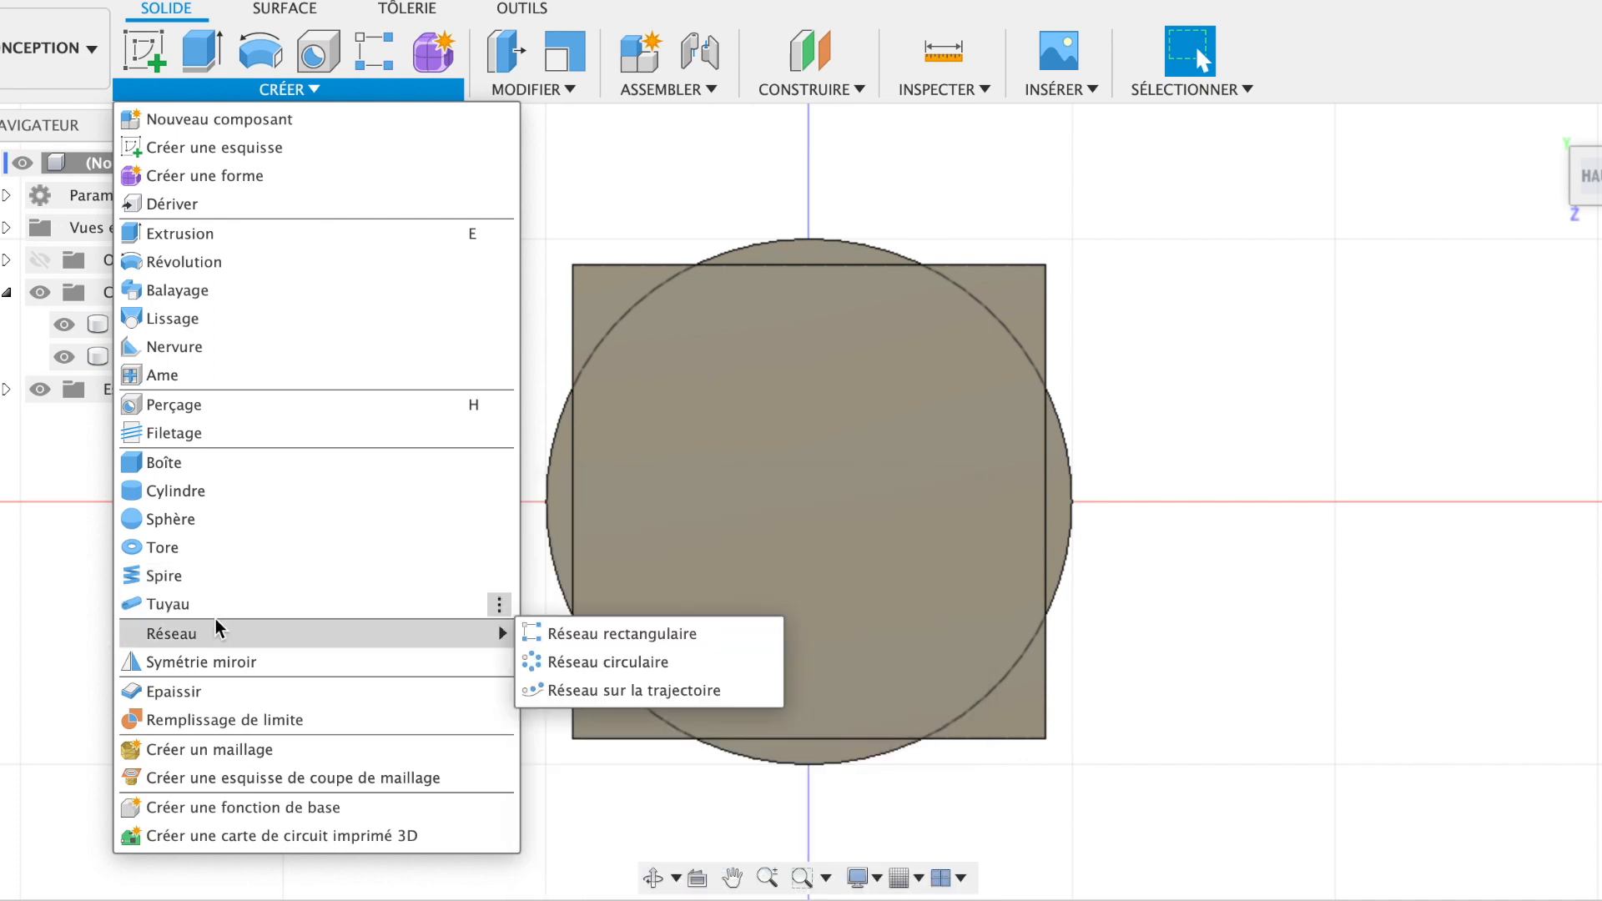
pyautogui.moveTo(500, 633)
pyautogui.click(608, 661)
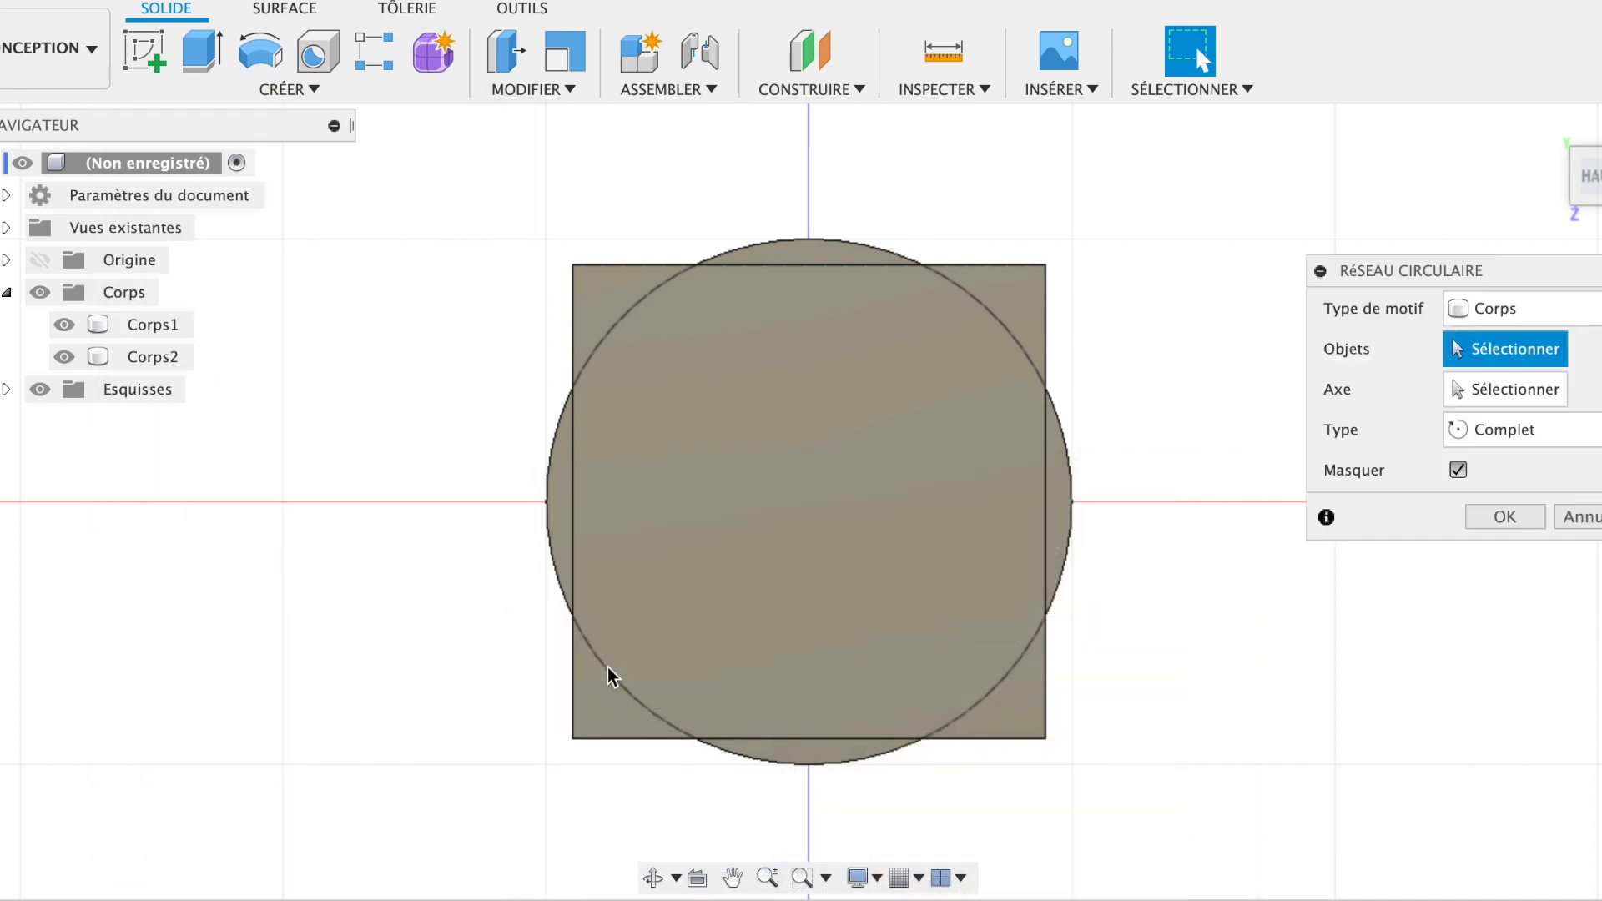
pyautogui.click(1009, 299)
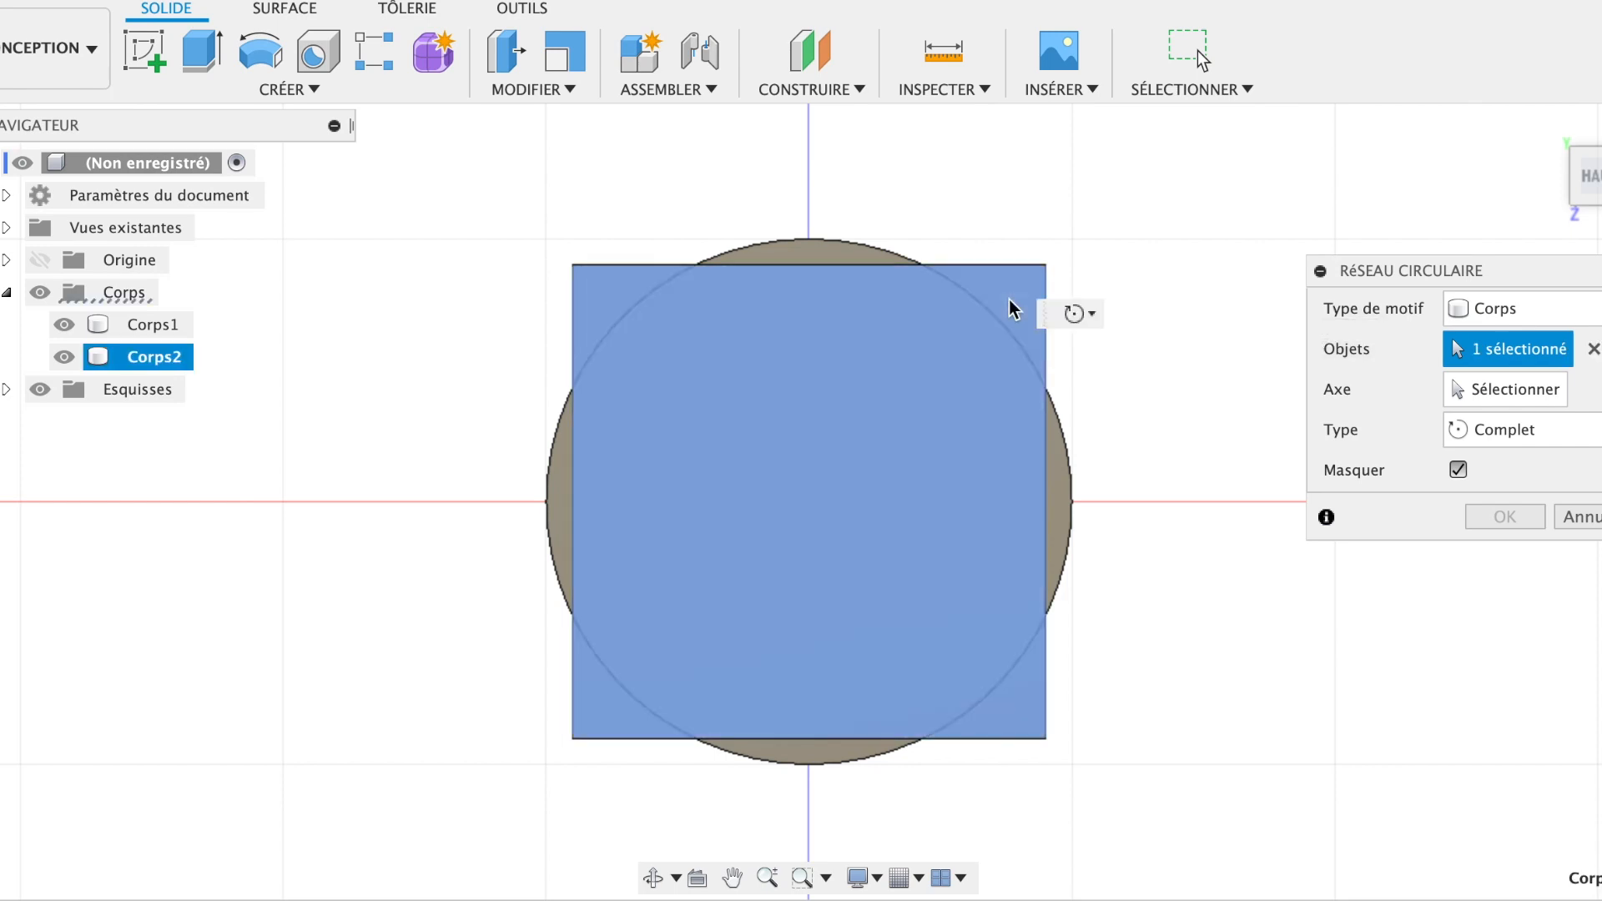
pyautogui.click(1466, 384)
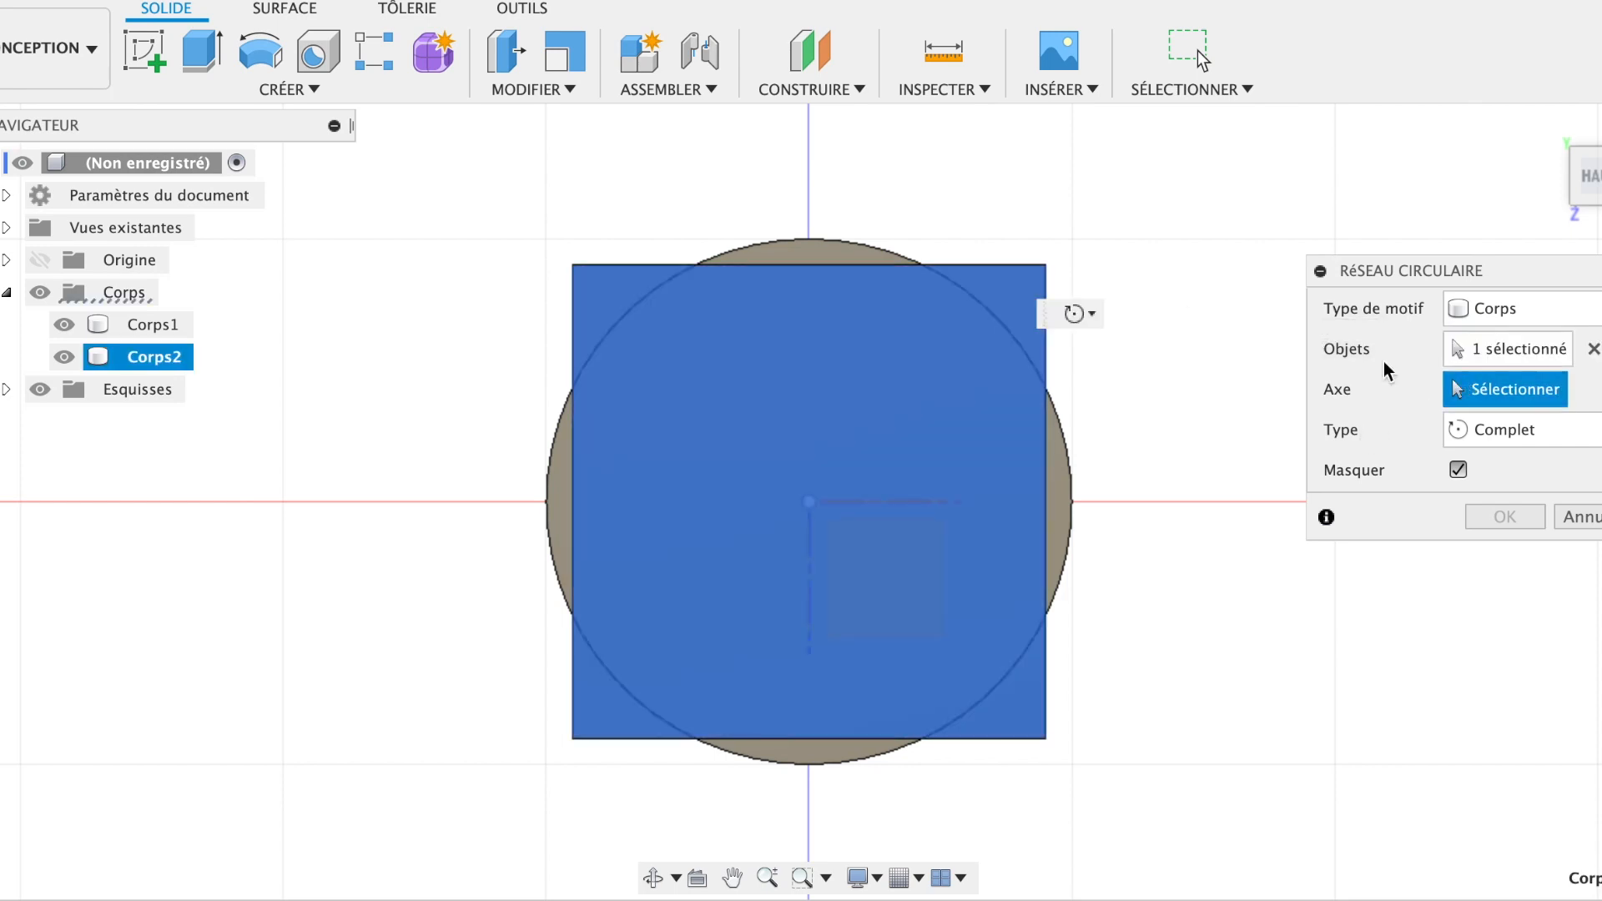
pyautogui.click(838, 247)
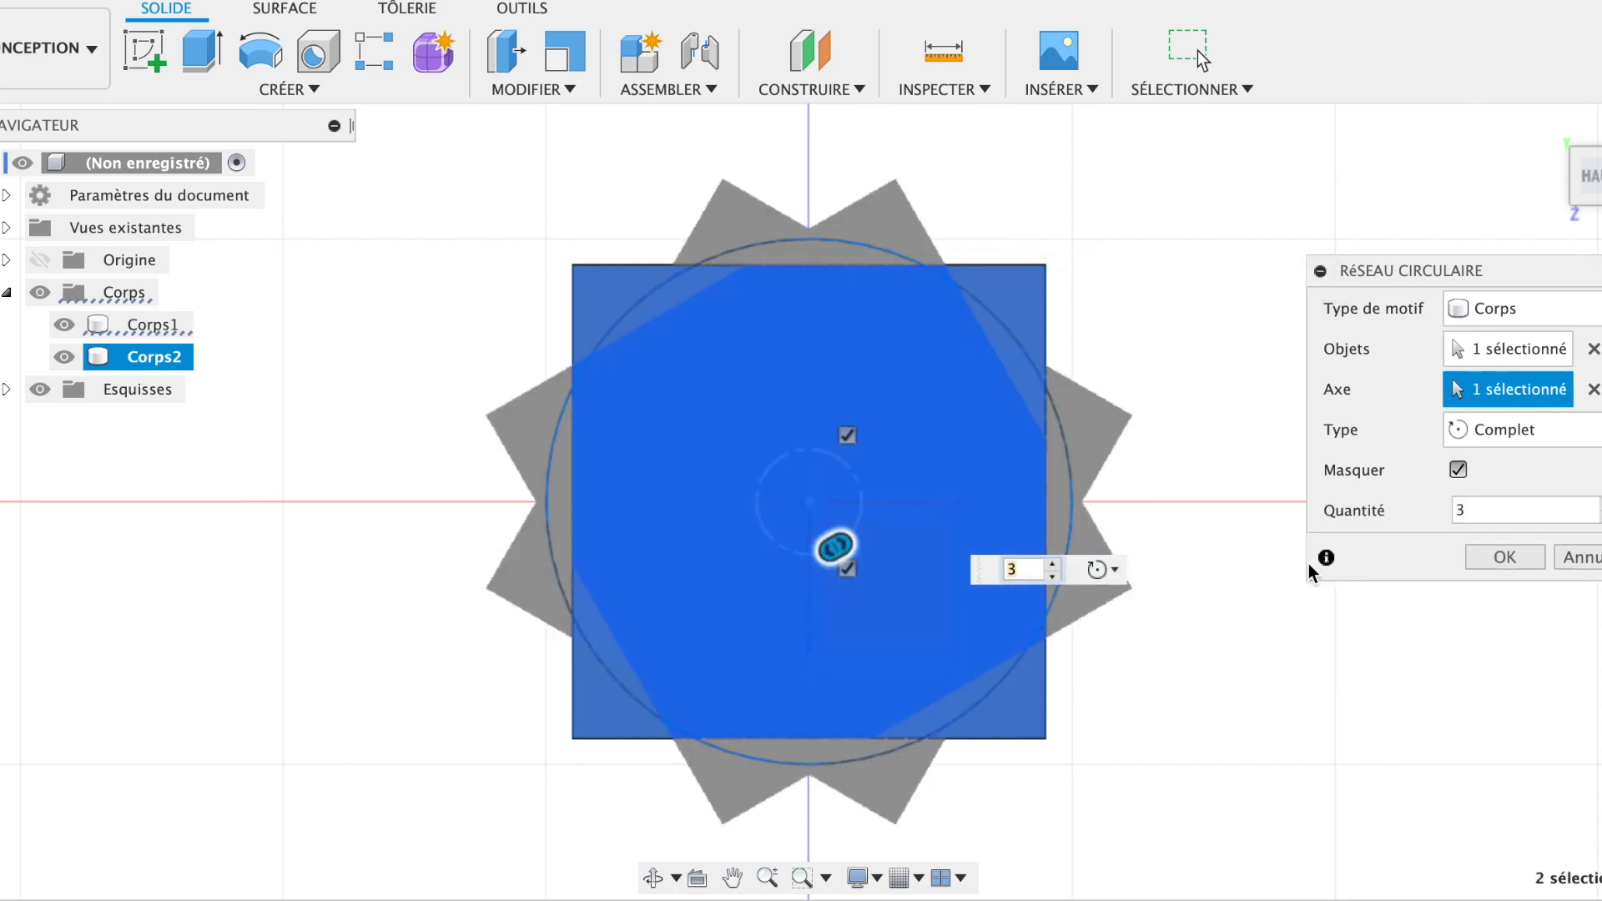
# - Set the circular pattern's quantity to 19 and complete the pattern
pyautogui.click(1502, 510)
pyautogui.write('4')
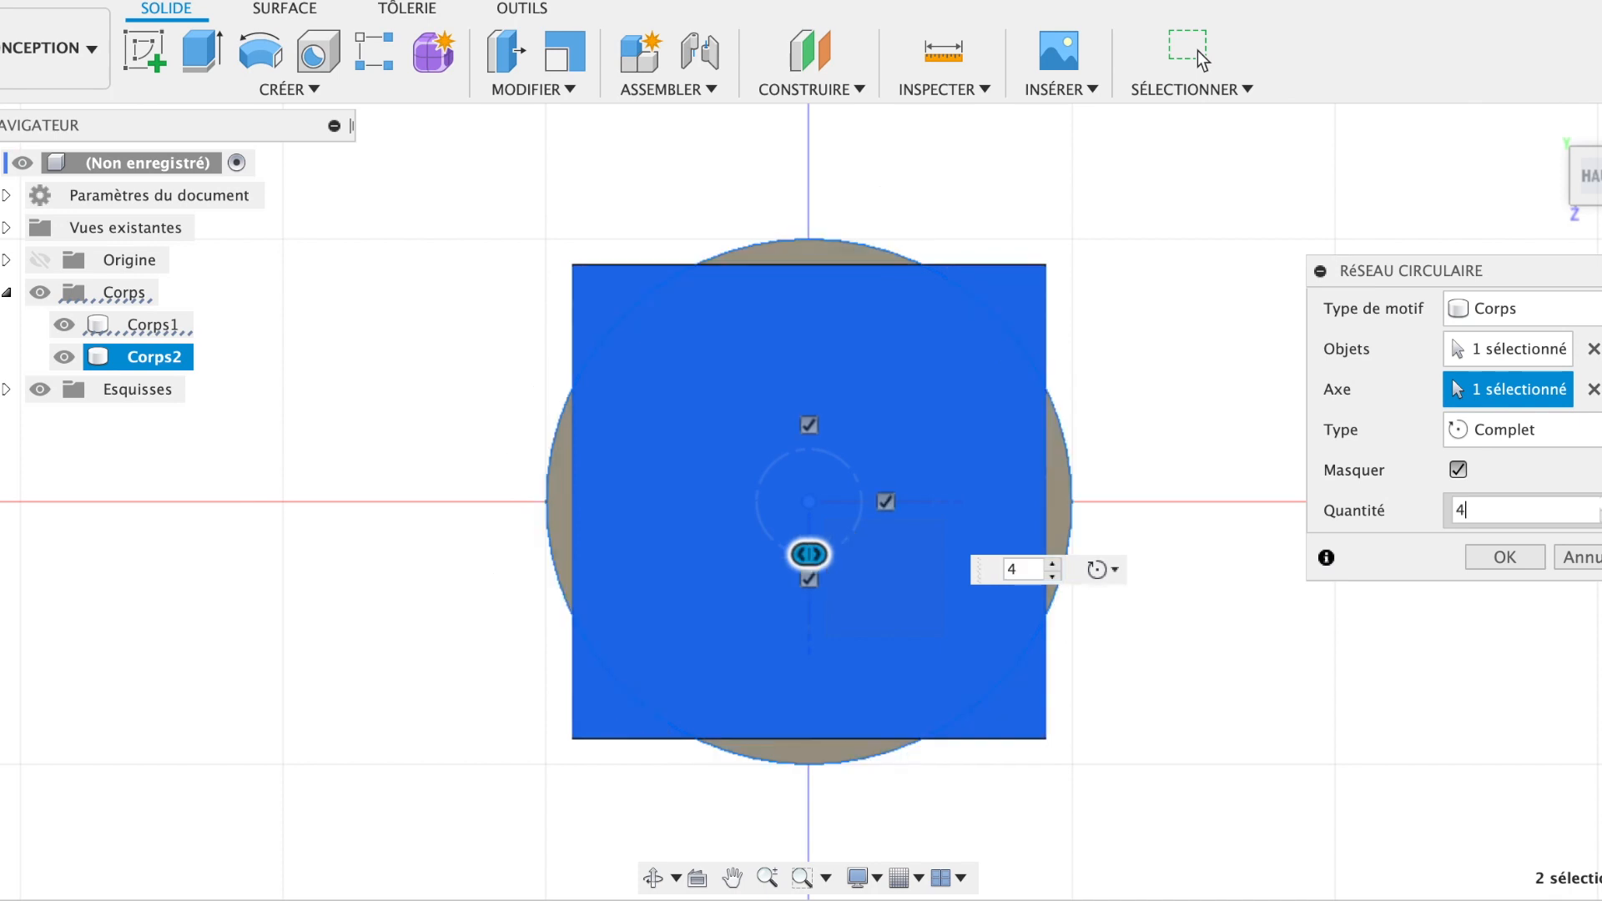
pyautogui.press('BackSpace')
pyautogui.write('7')
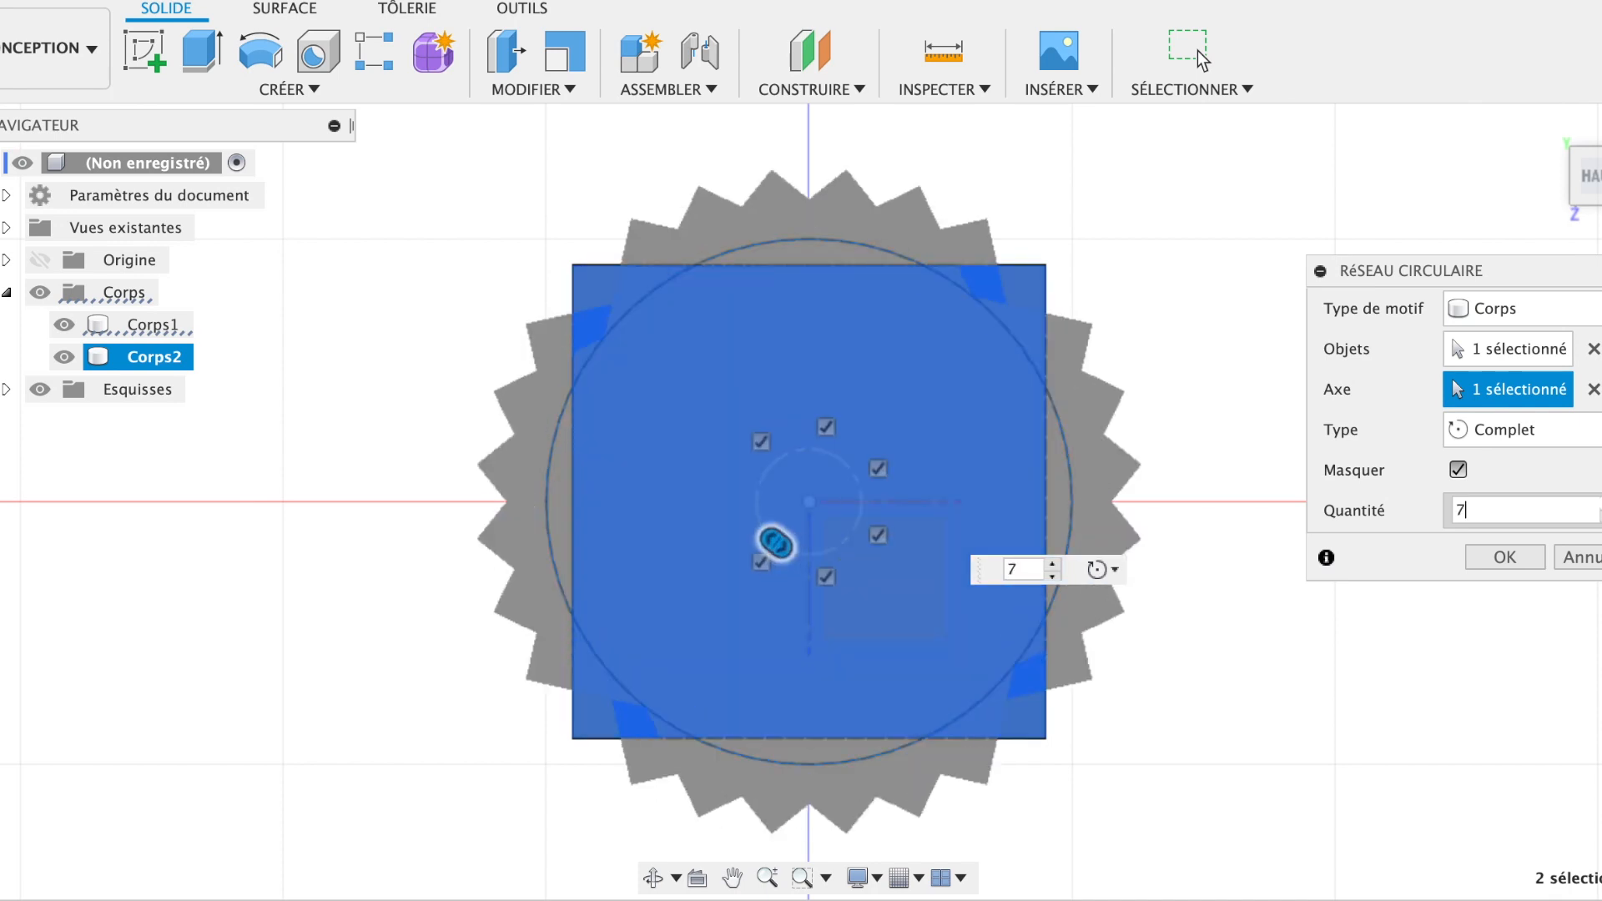
pyautogui.press('Up')
pyautogui.press('Up')
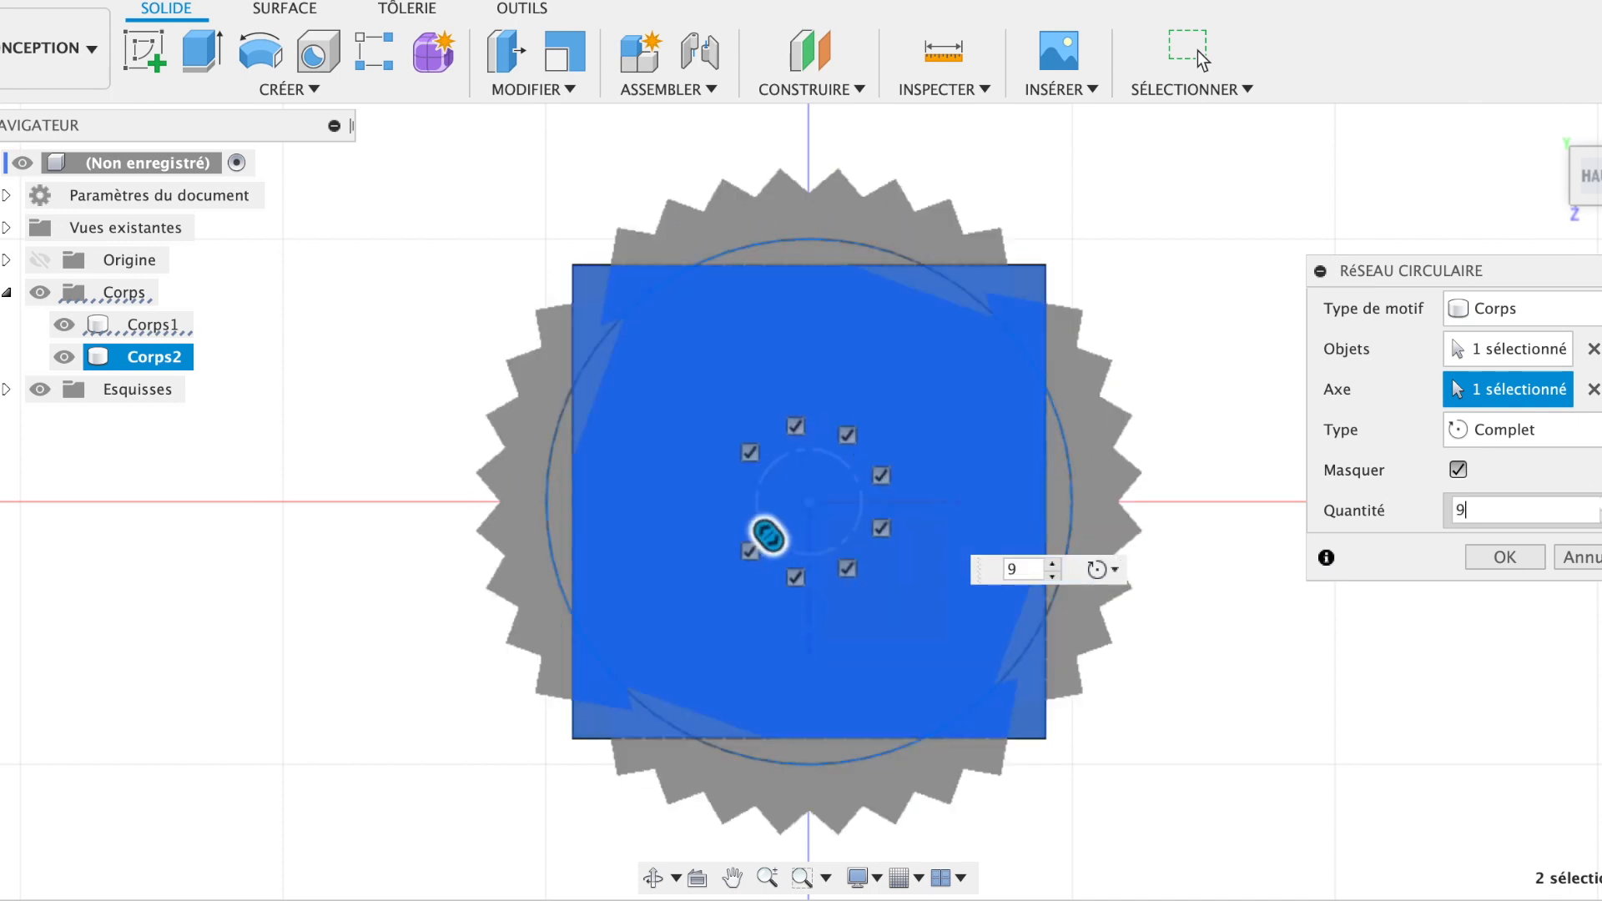
pyautogui.press('Up')
pyautogui.press('Up')
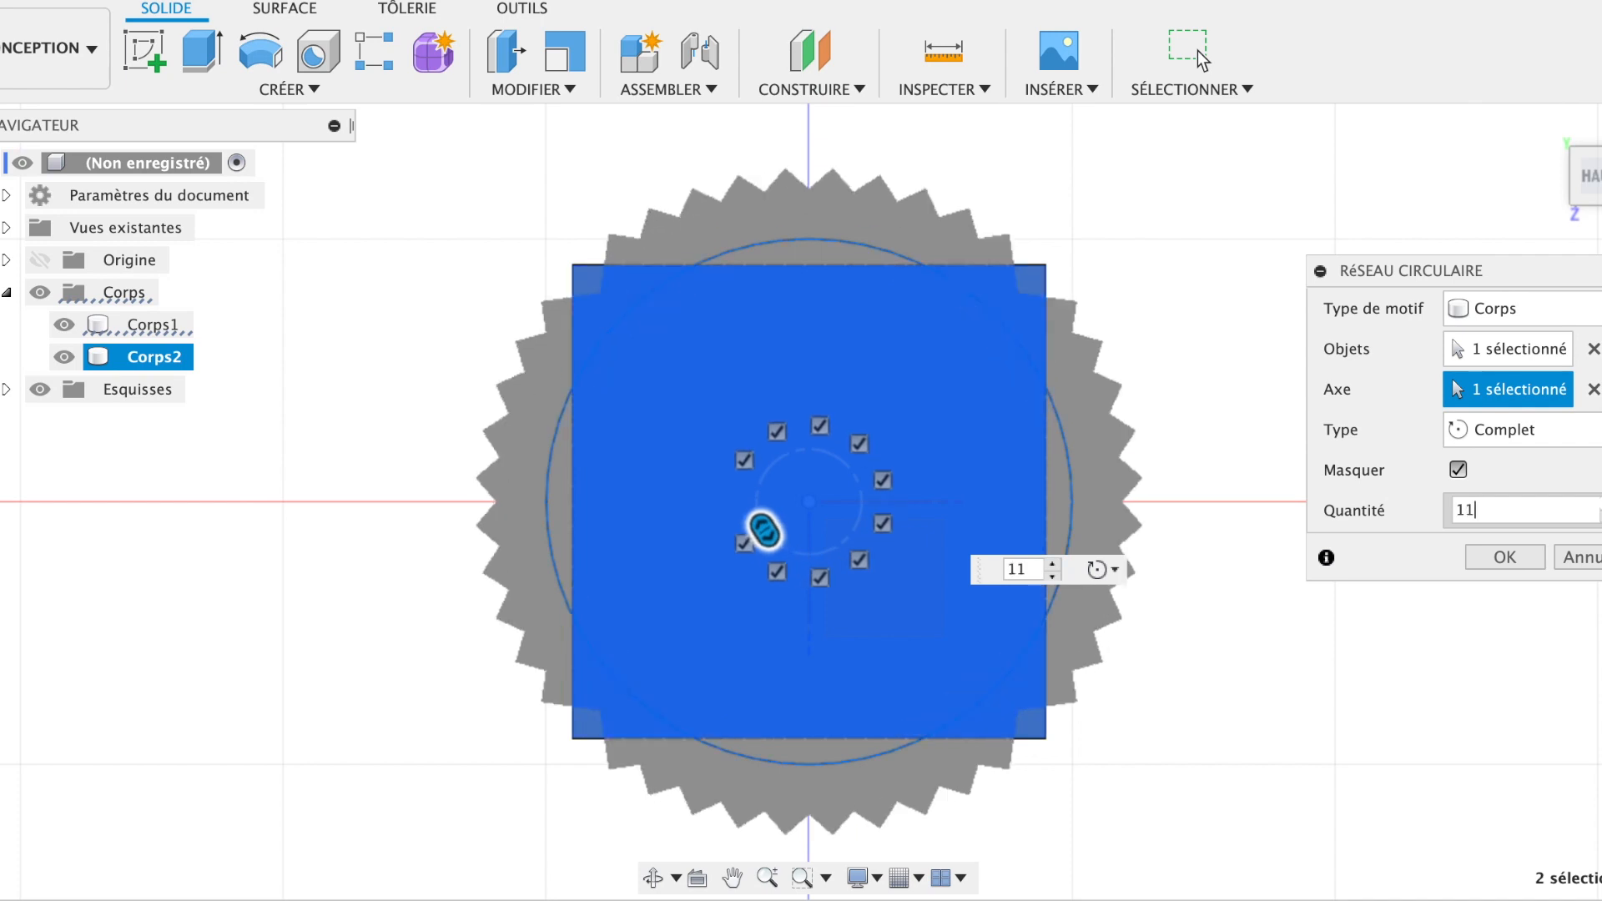
pyautogui.press('Up')
pyautogui.press('Up')
pyautogui.press('Up')
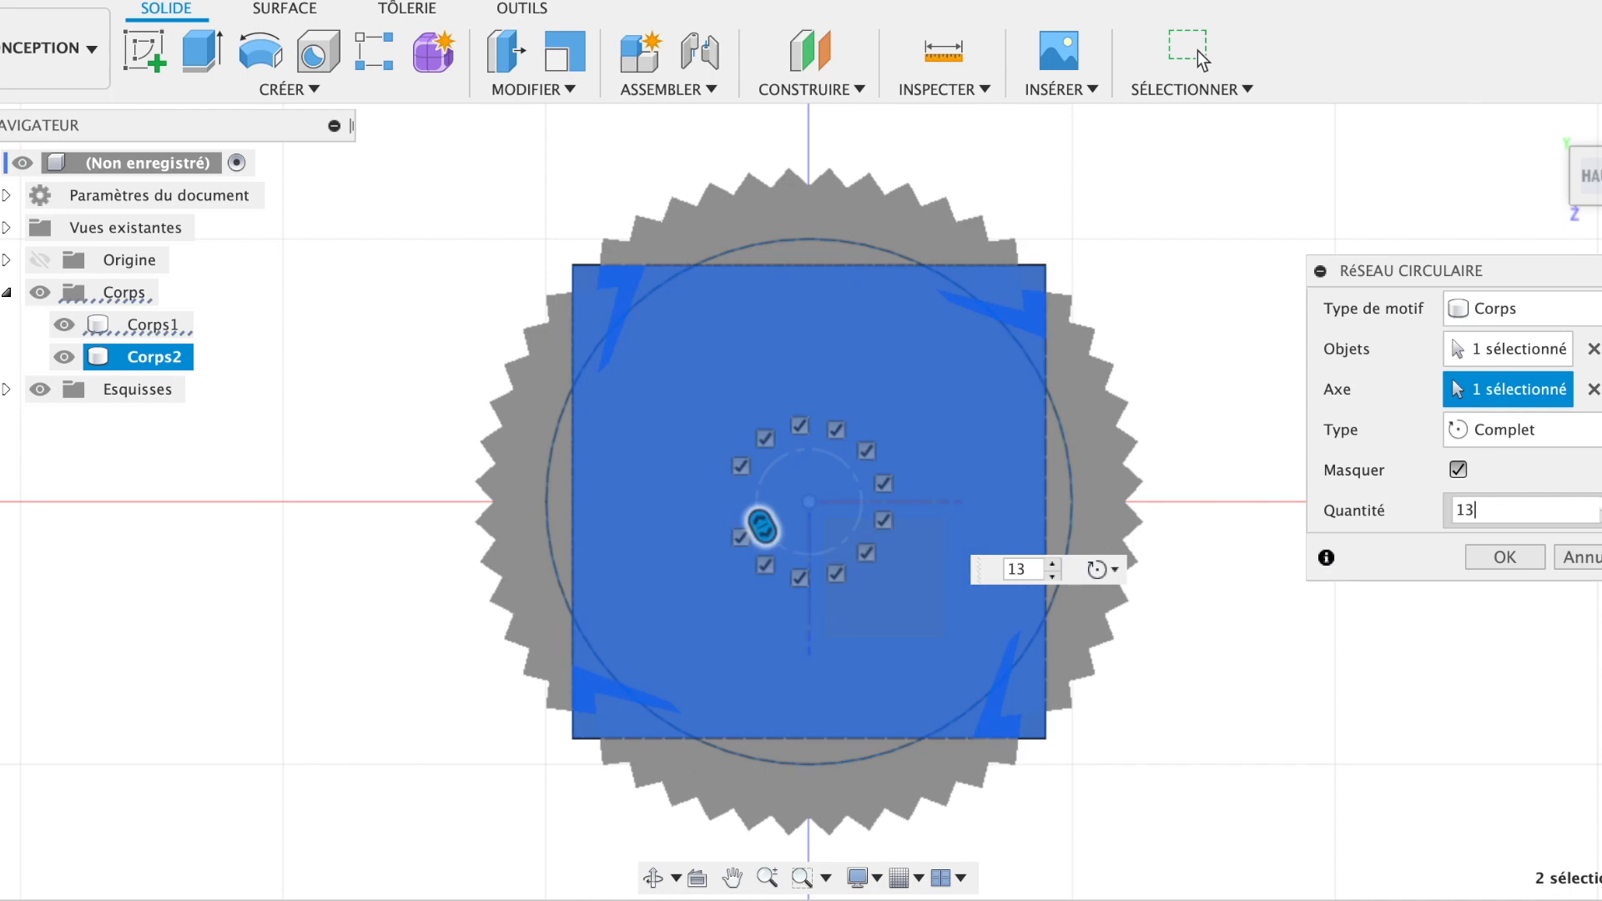
pyautogui.press('Up')
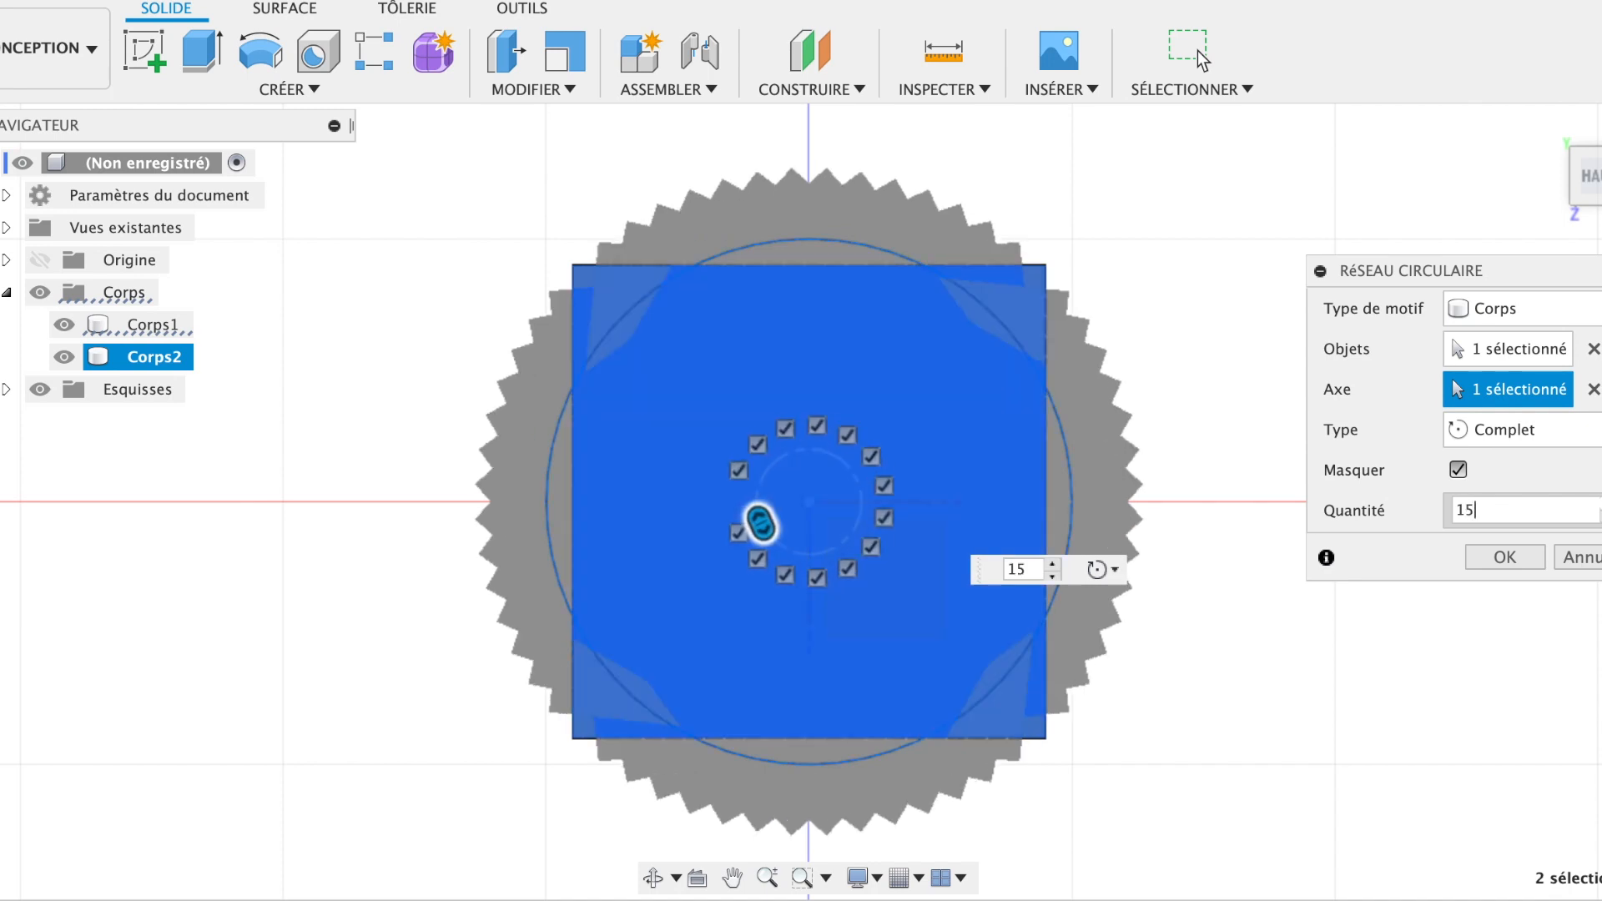
pyautogui.press('Up')
pyautogui.press('Up')
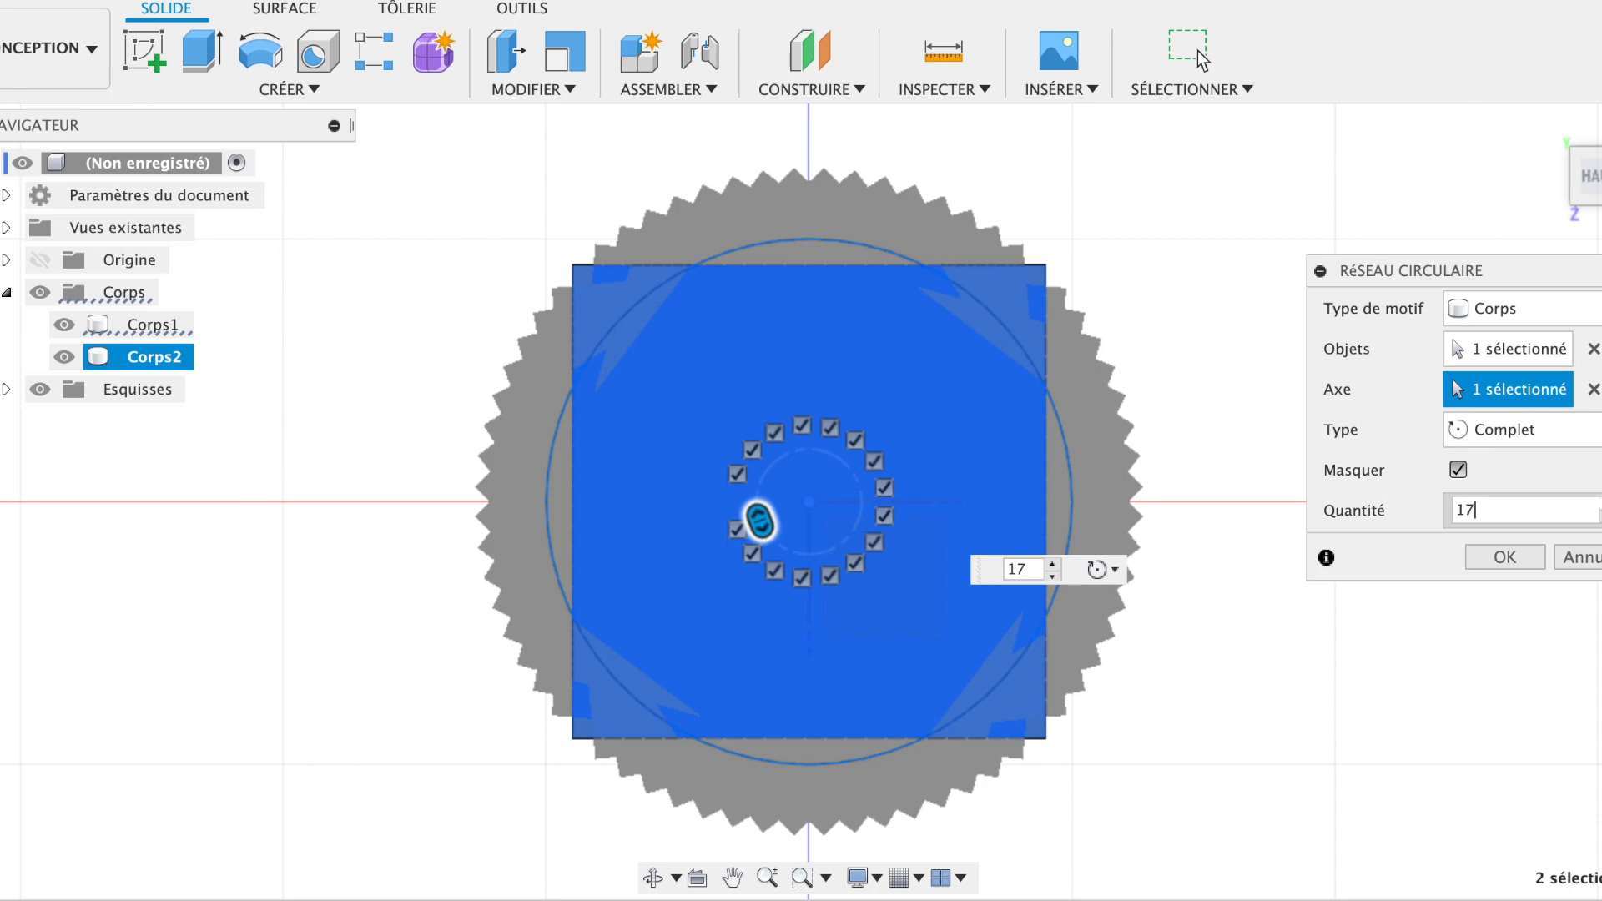
pyautogui.press('Up')
pyautogui.press('Up')
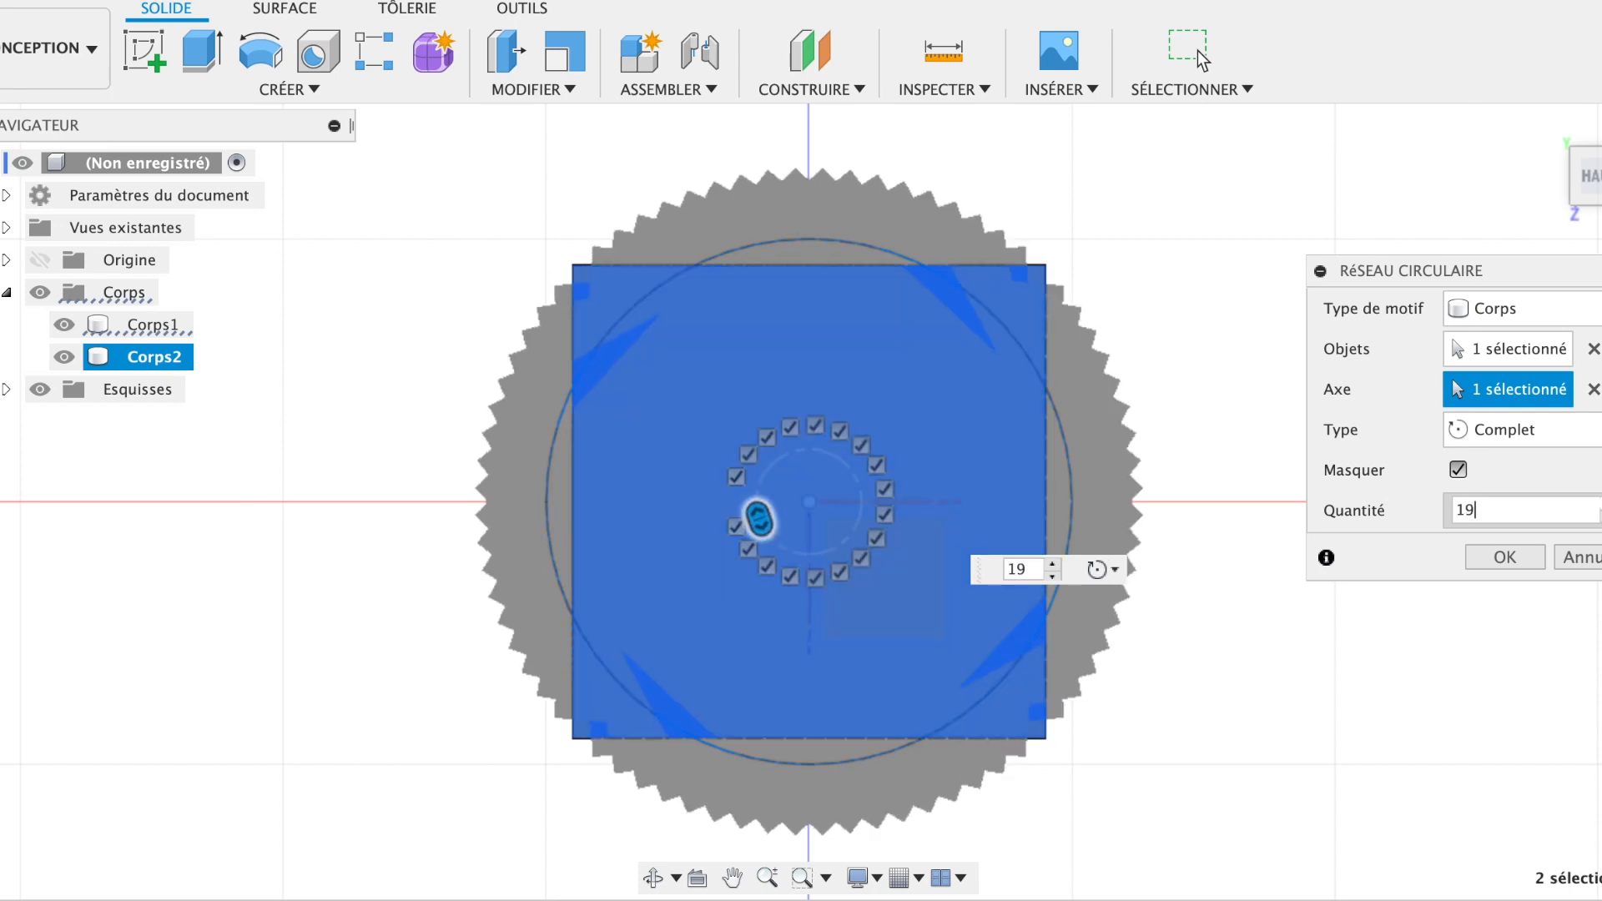
pyautogui.moveTo(1594, 194); pyautogui.dragTo(1537, 143)
pyautogui.click(1591, 164)
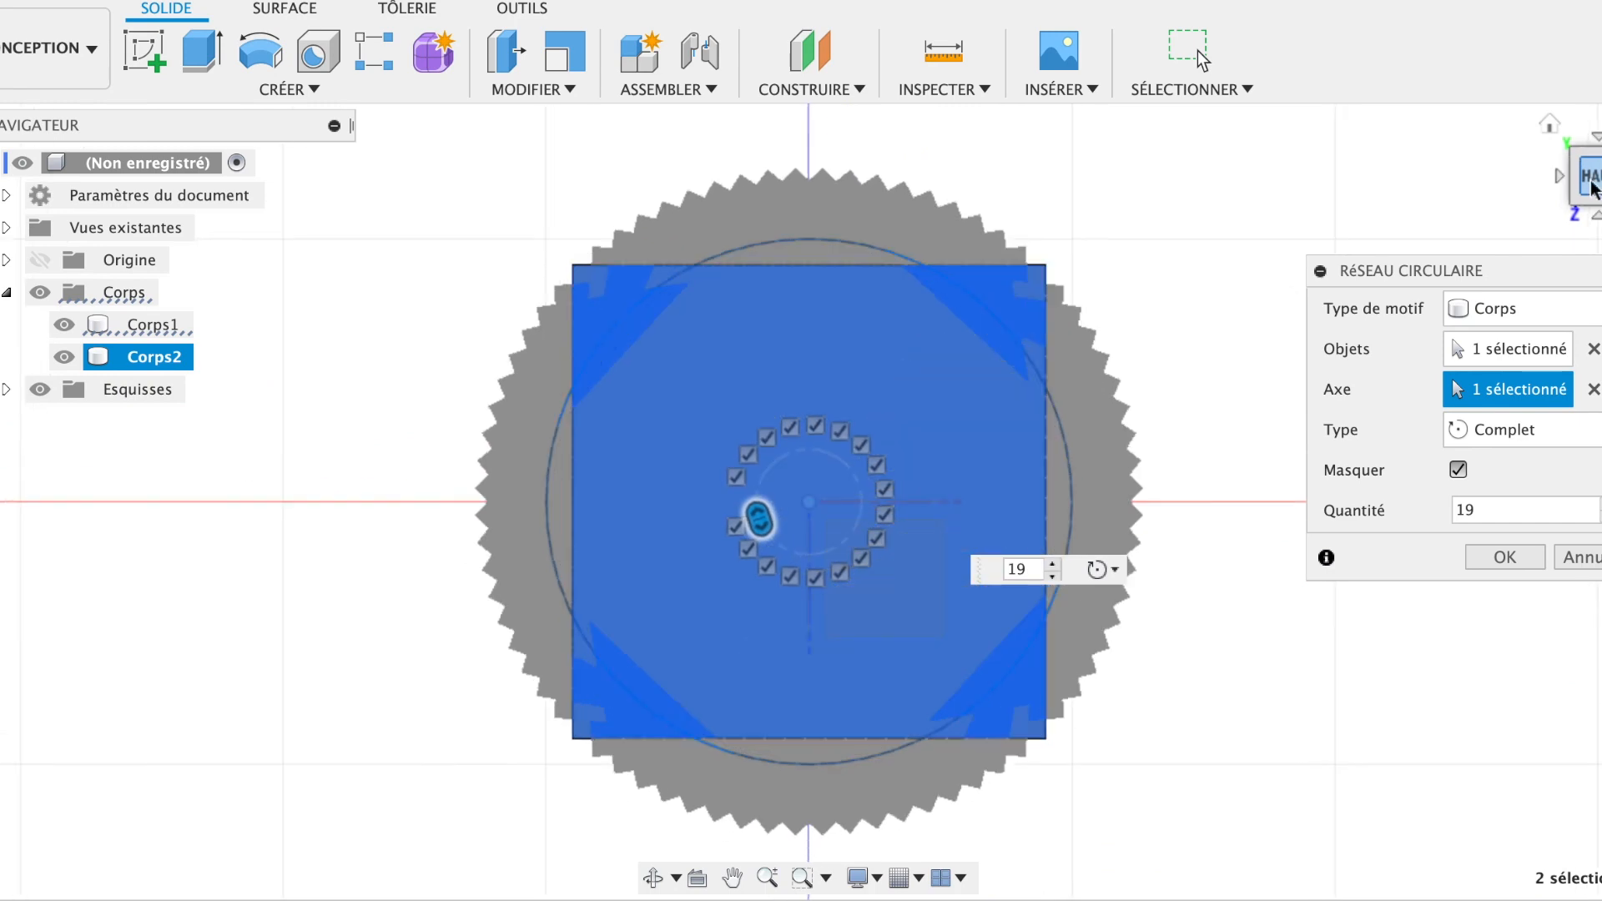
pyautogui.click(1502, 557)
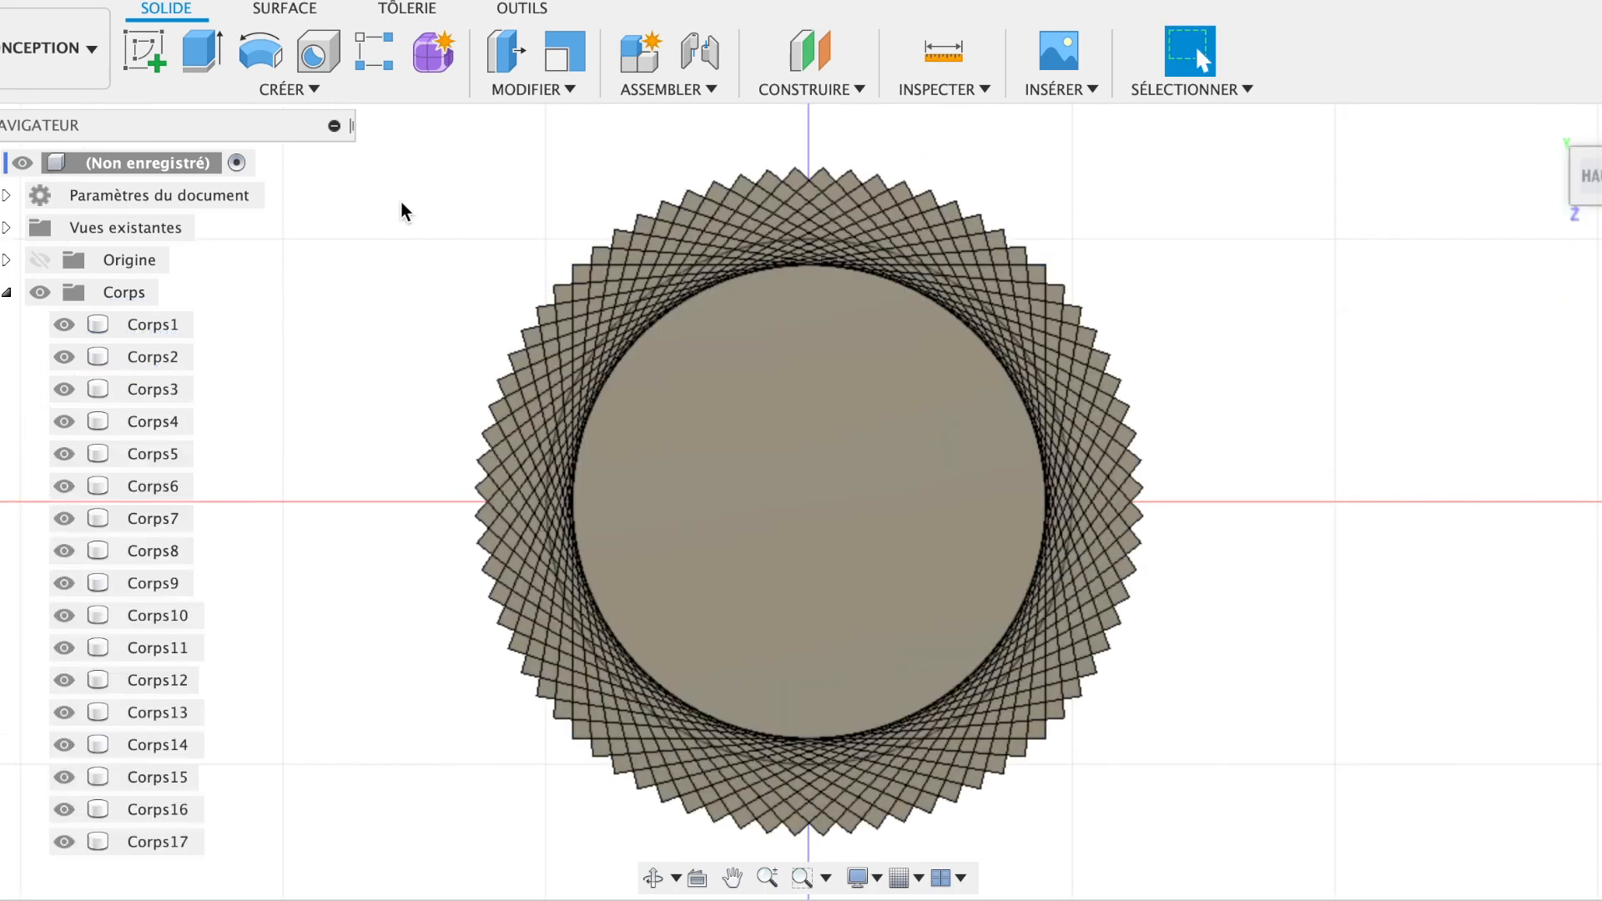
# - Combine the disc Corps1 as target with bodies Corps2 to Corps20 using the Join operation
pyautogui.click(162, 320)
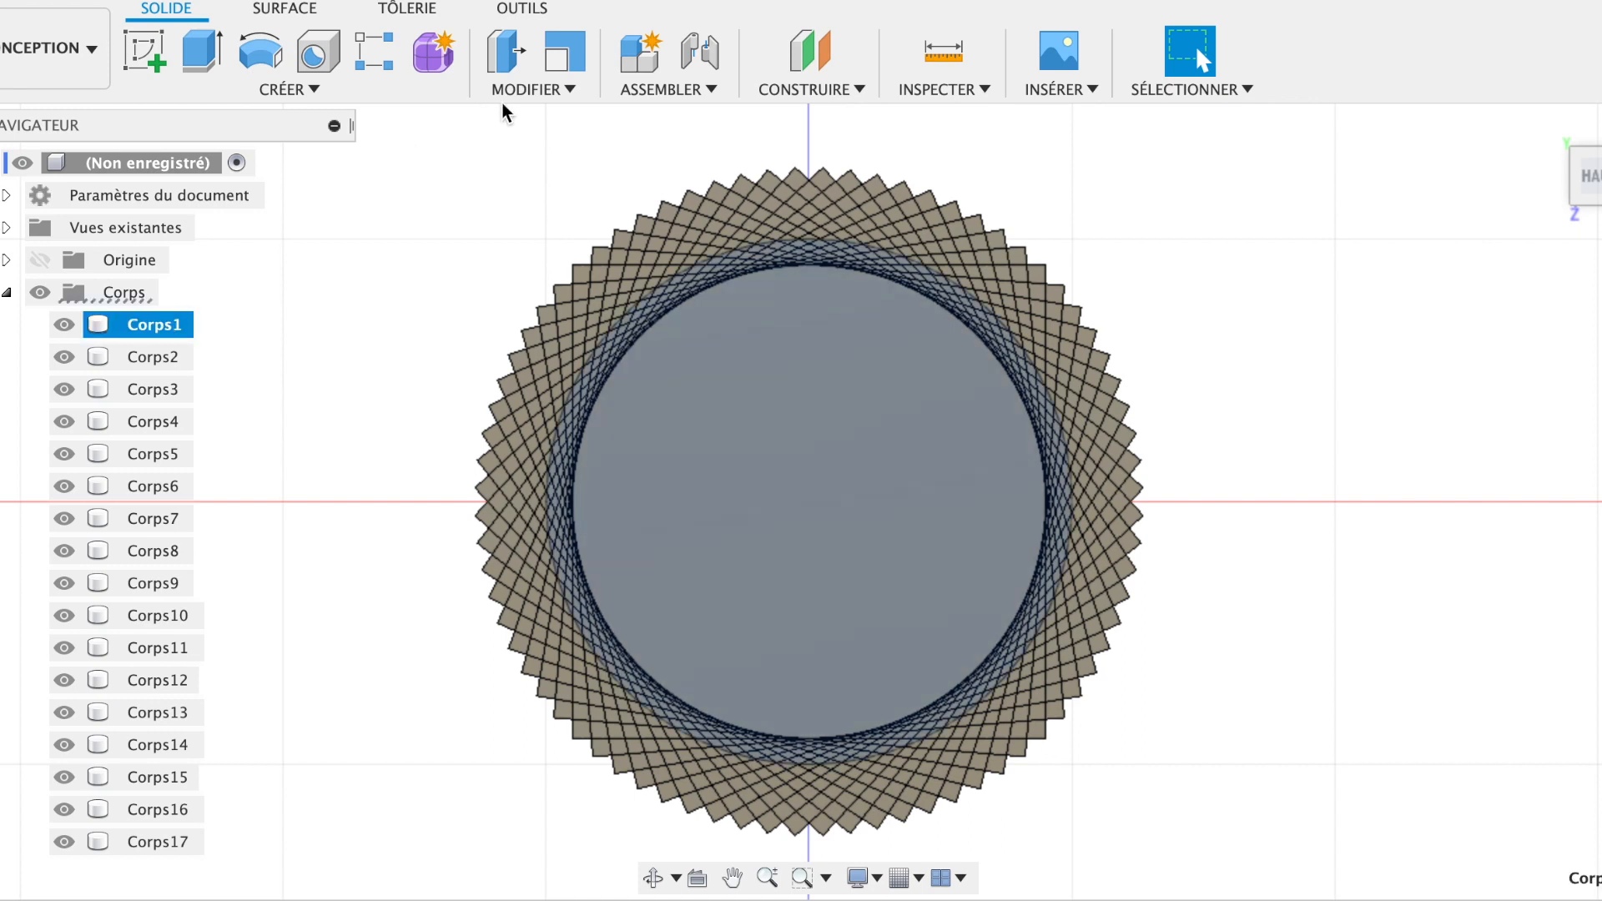
pyautogui.click(528, 82)
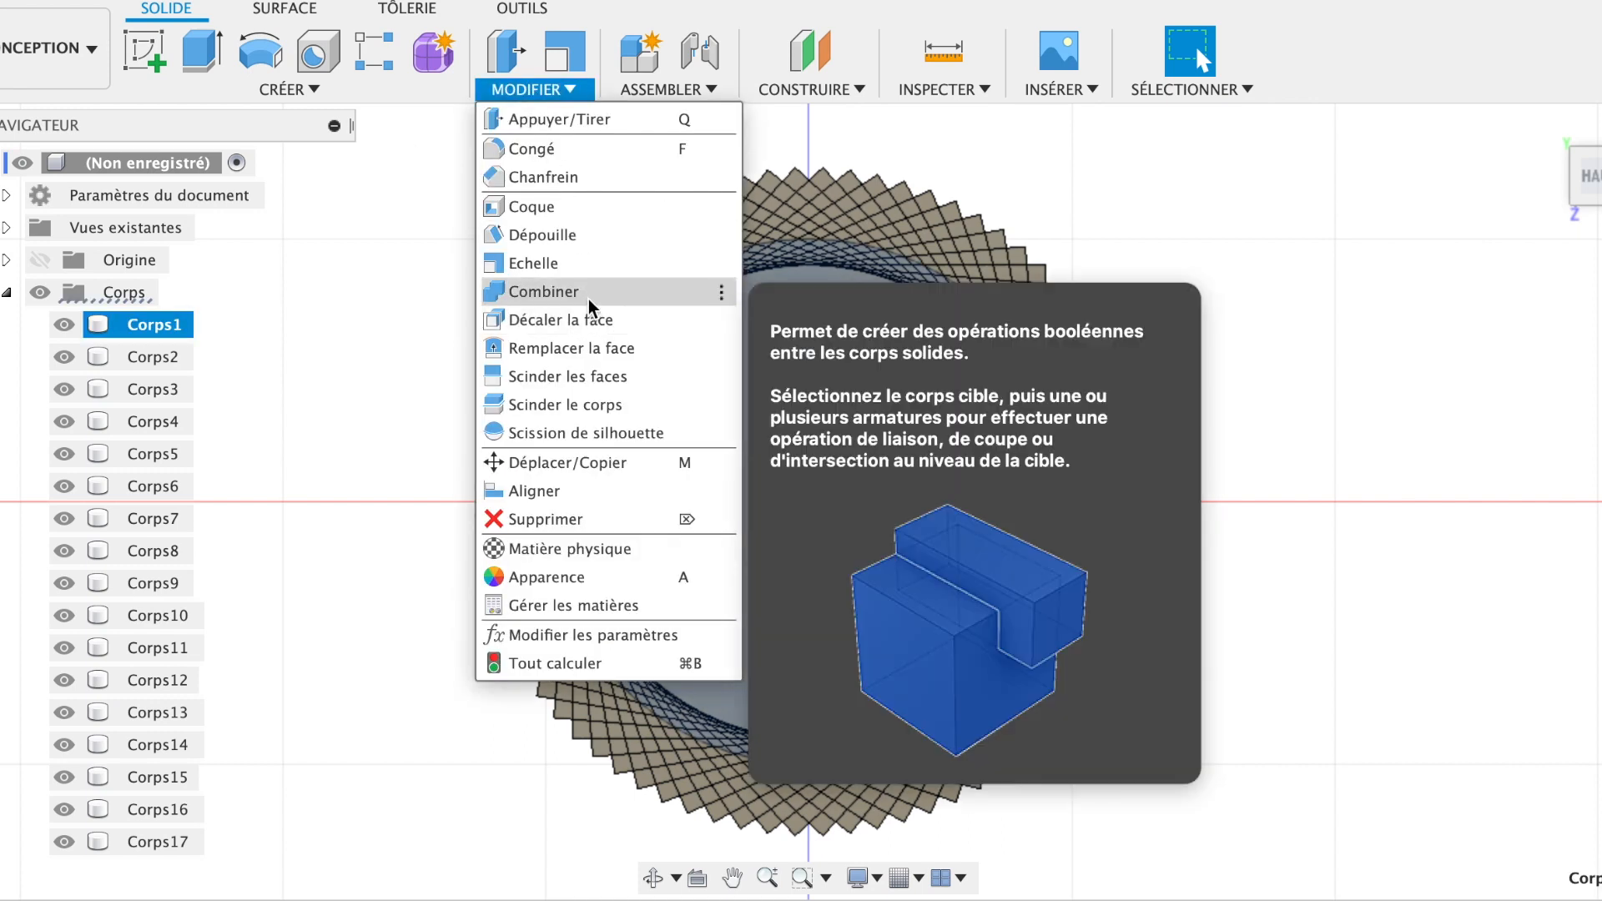
pyautogui.click(588, 299)
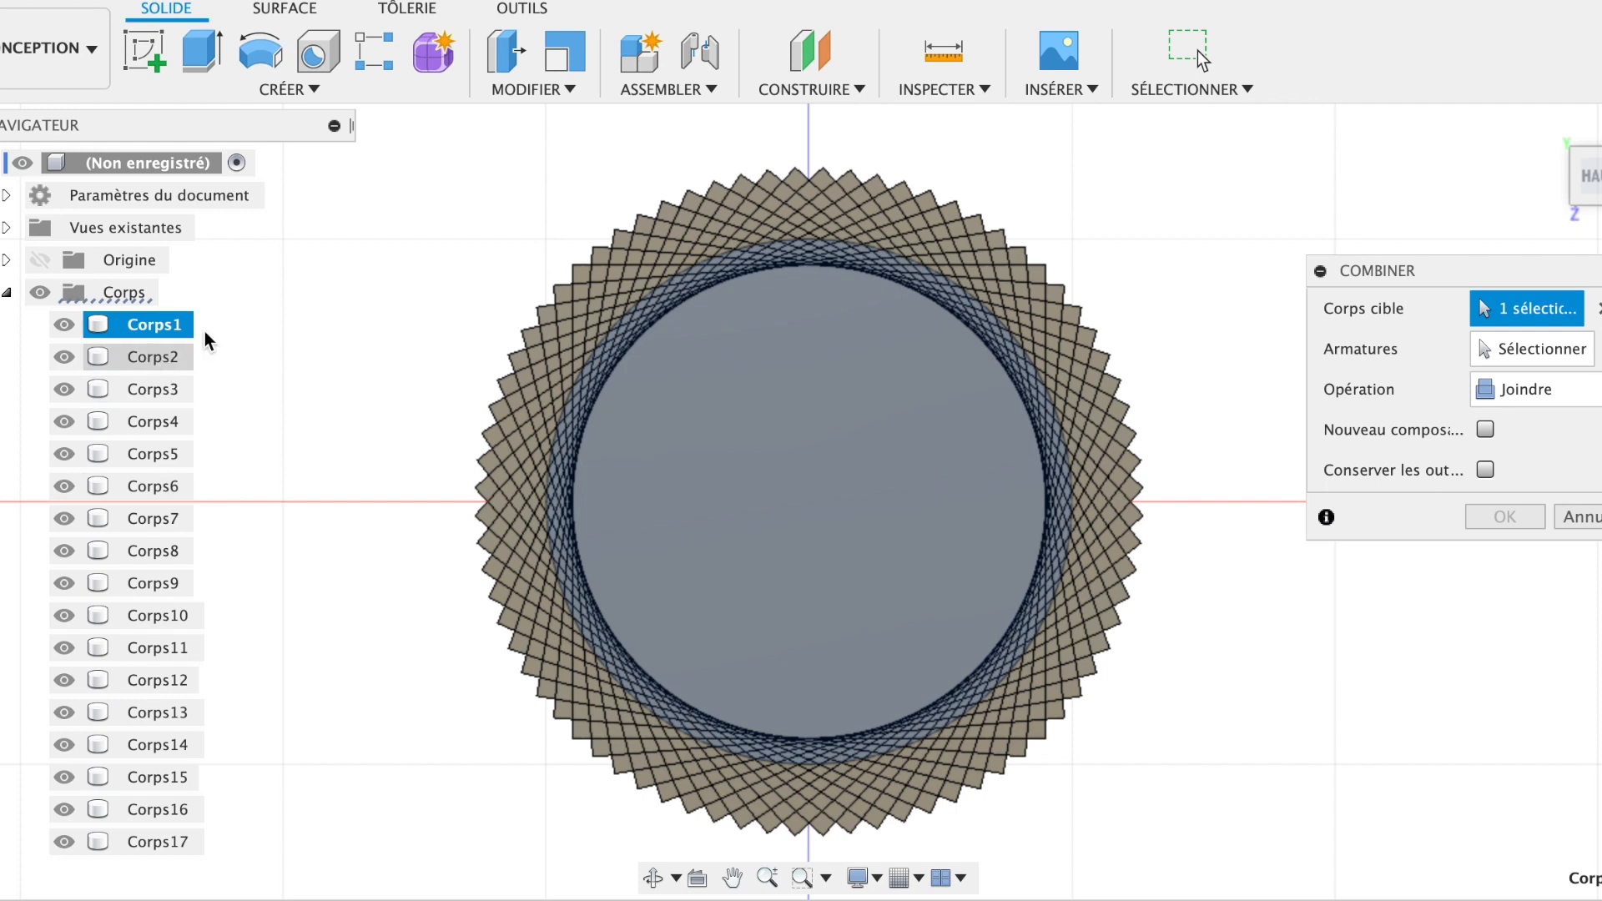
pyautogui.click(1564, 350)
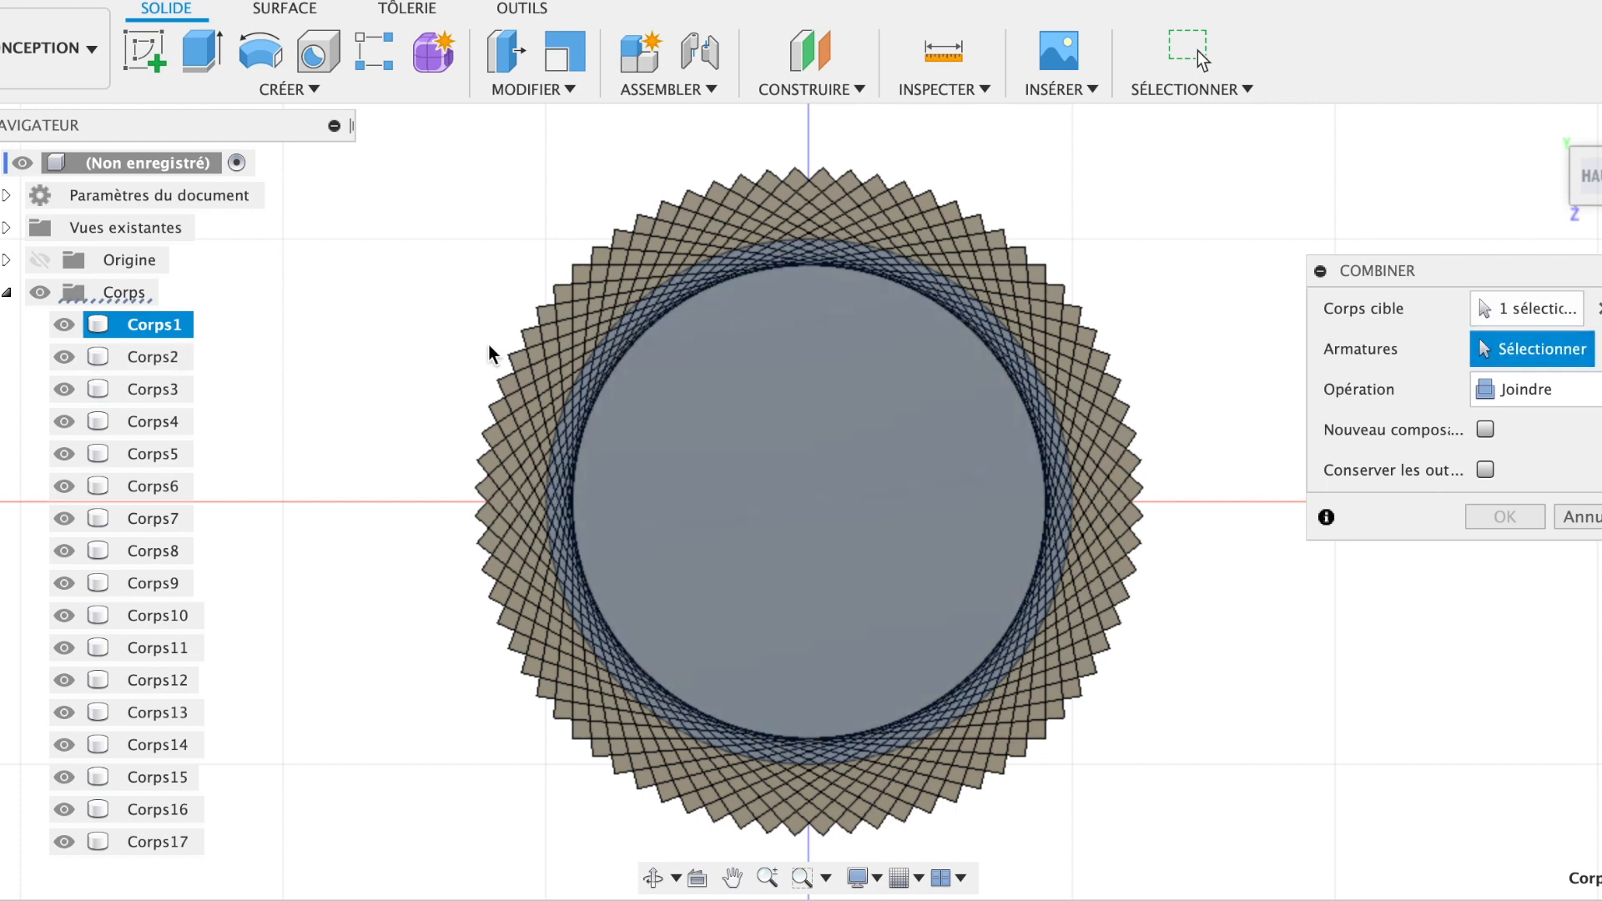
pyautogui.click(154, 356)
pyautogui.scroll(-4, 165, 570)
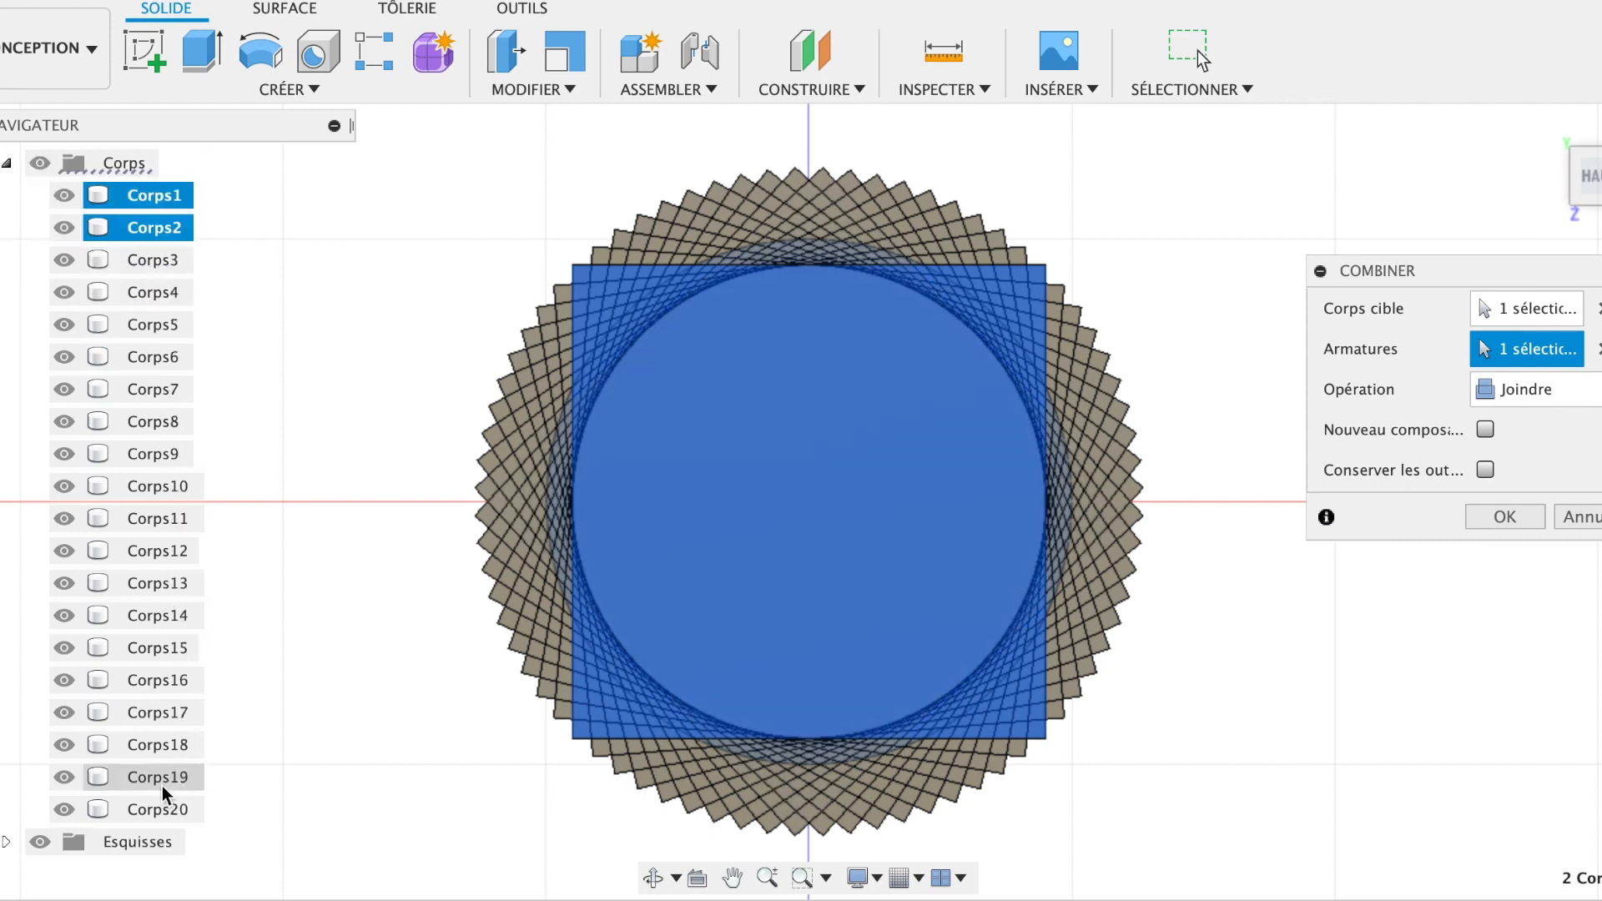
pyautogui.keyDown('shift'); pyautogui.click(156, 808); pyautogui.keyUp('shift')
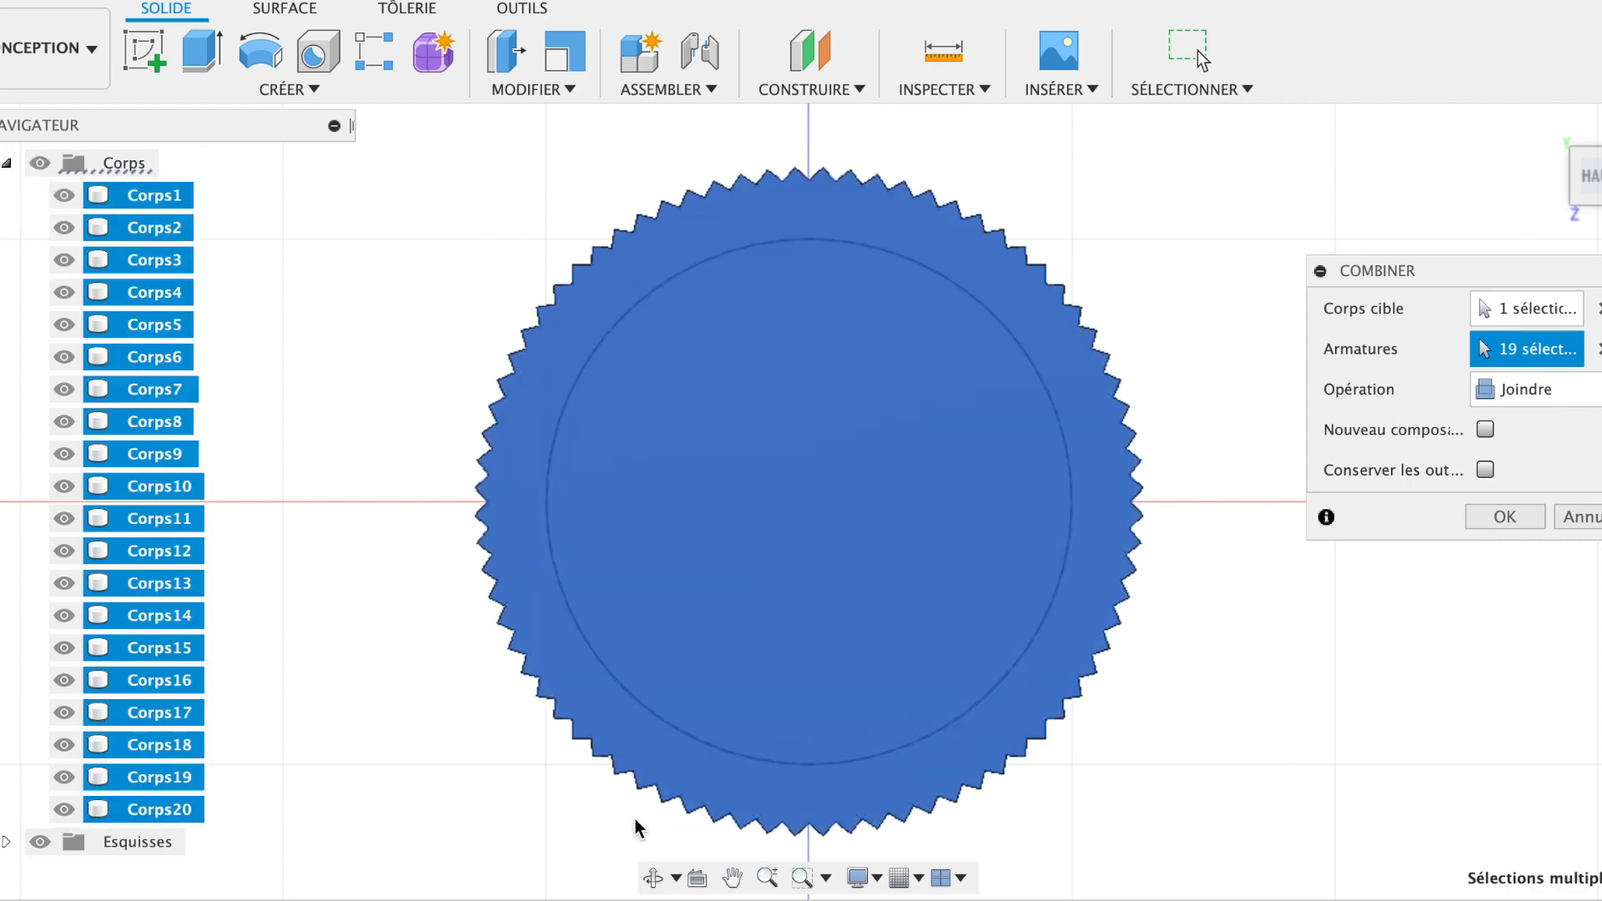
pyautogui.click(1506, 516)
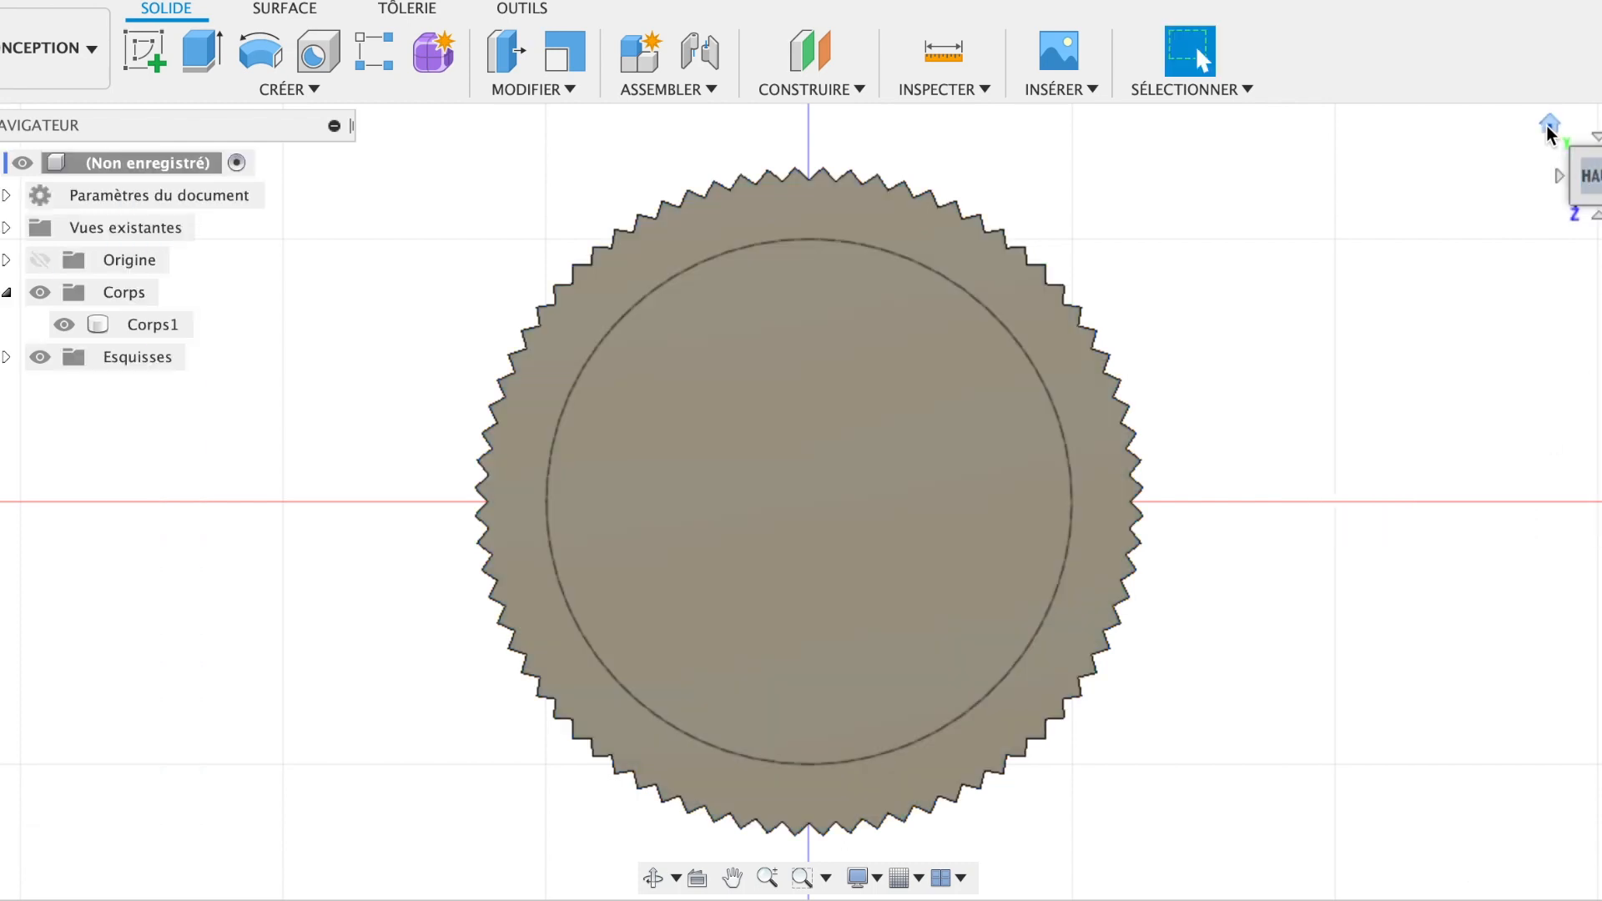
# - Examine the combined body's toothed rim in the home view and up close
pyautogui.click(1548, 126)
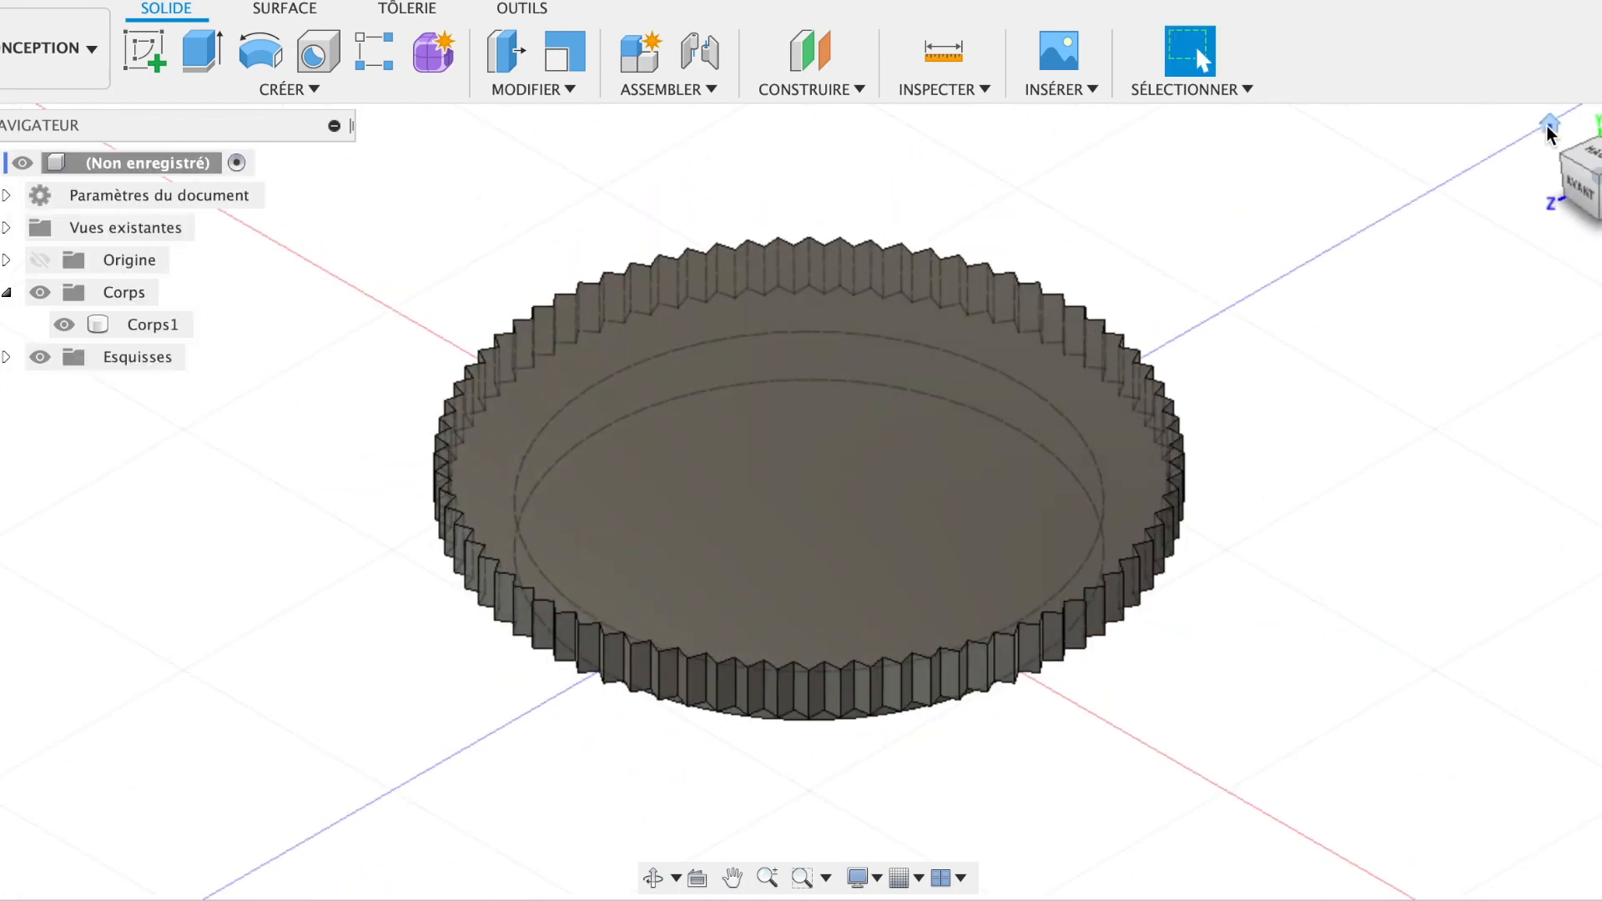
pyautogui.scroll(5, 1106, 708)
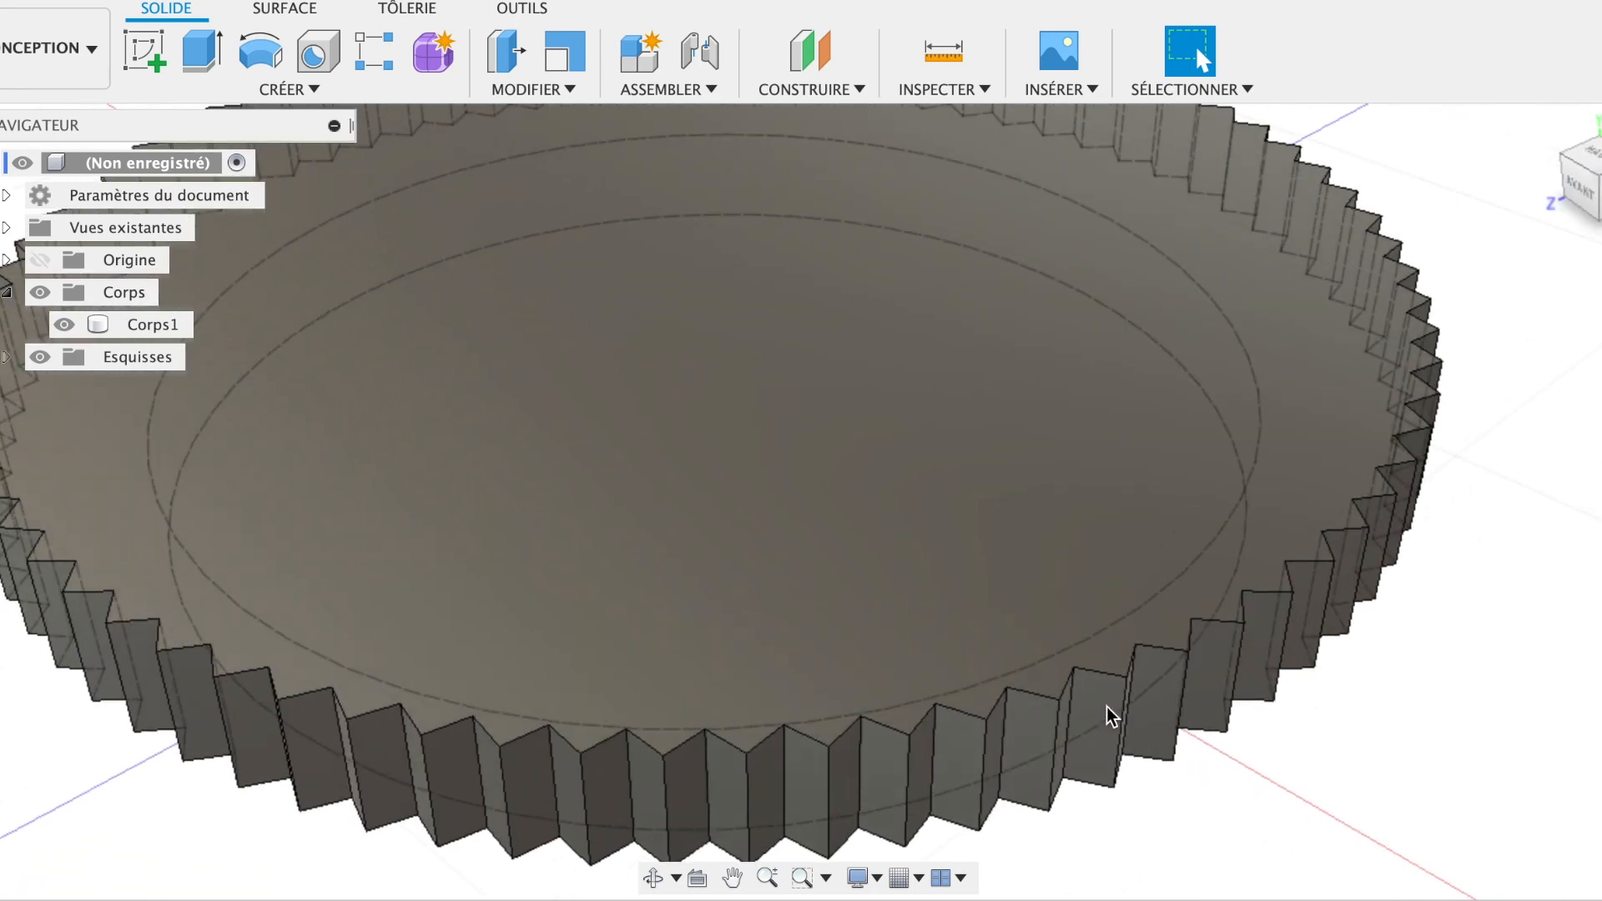
pyautogui.scroll(2, 1067, 784)
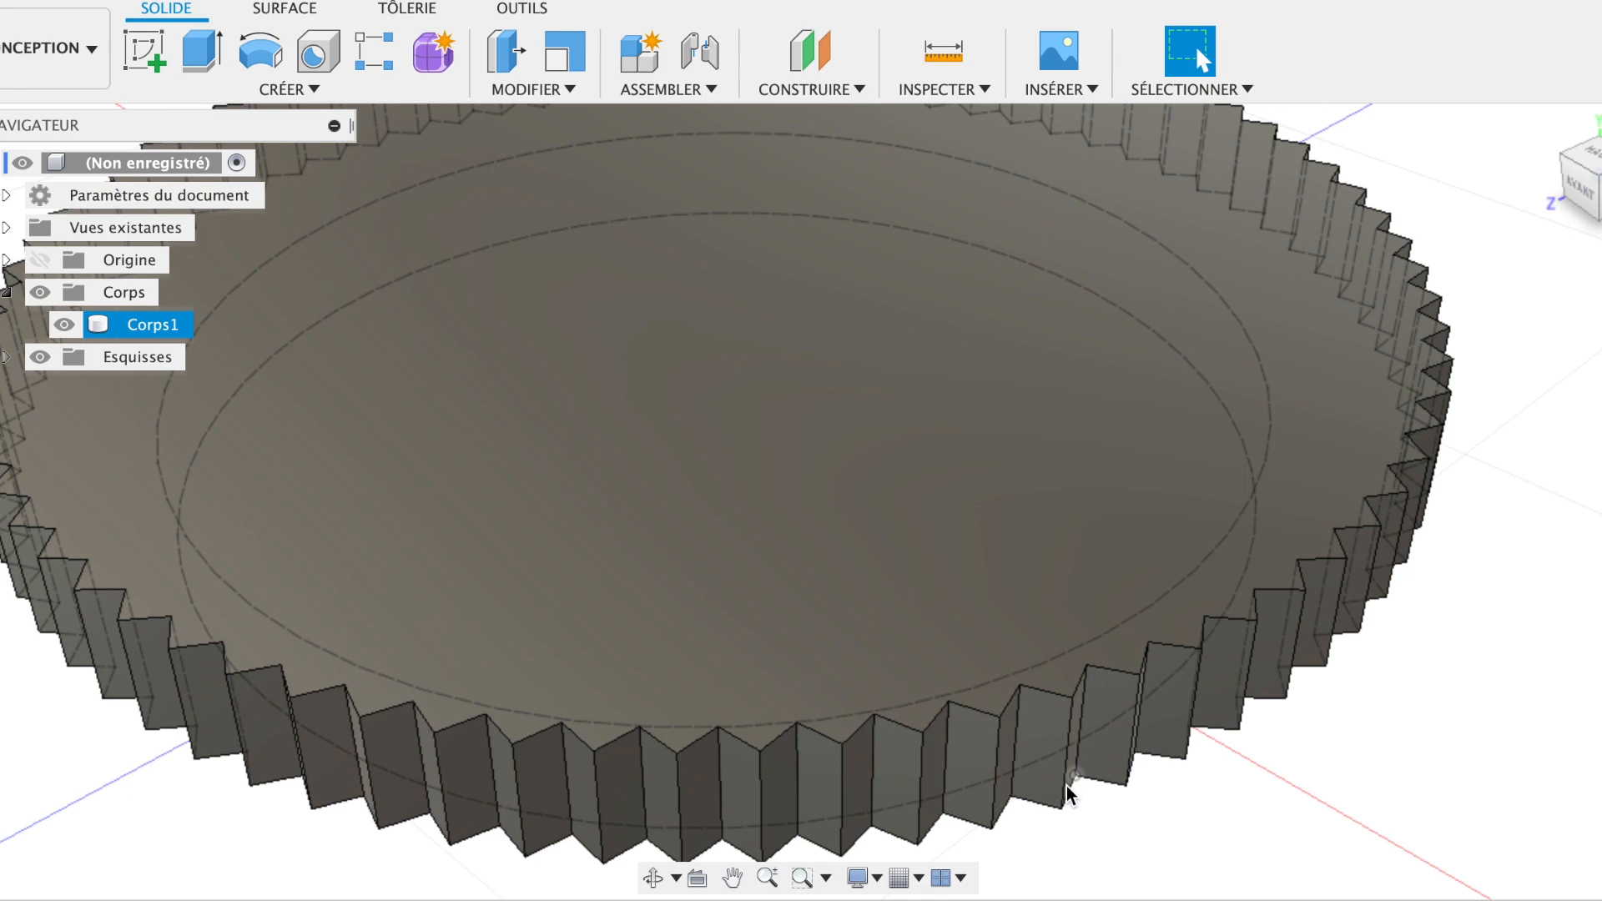
pyautogui.scroll(5, 1067, 785)
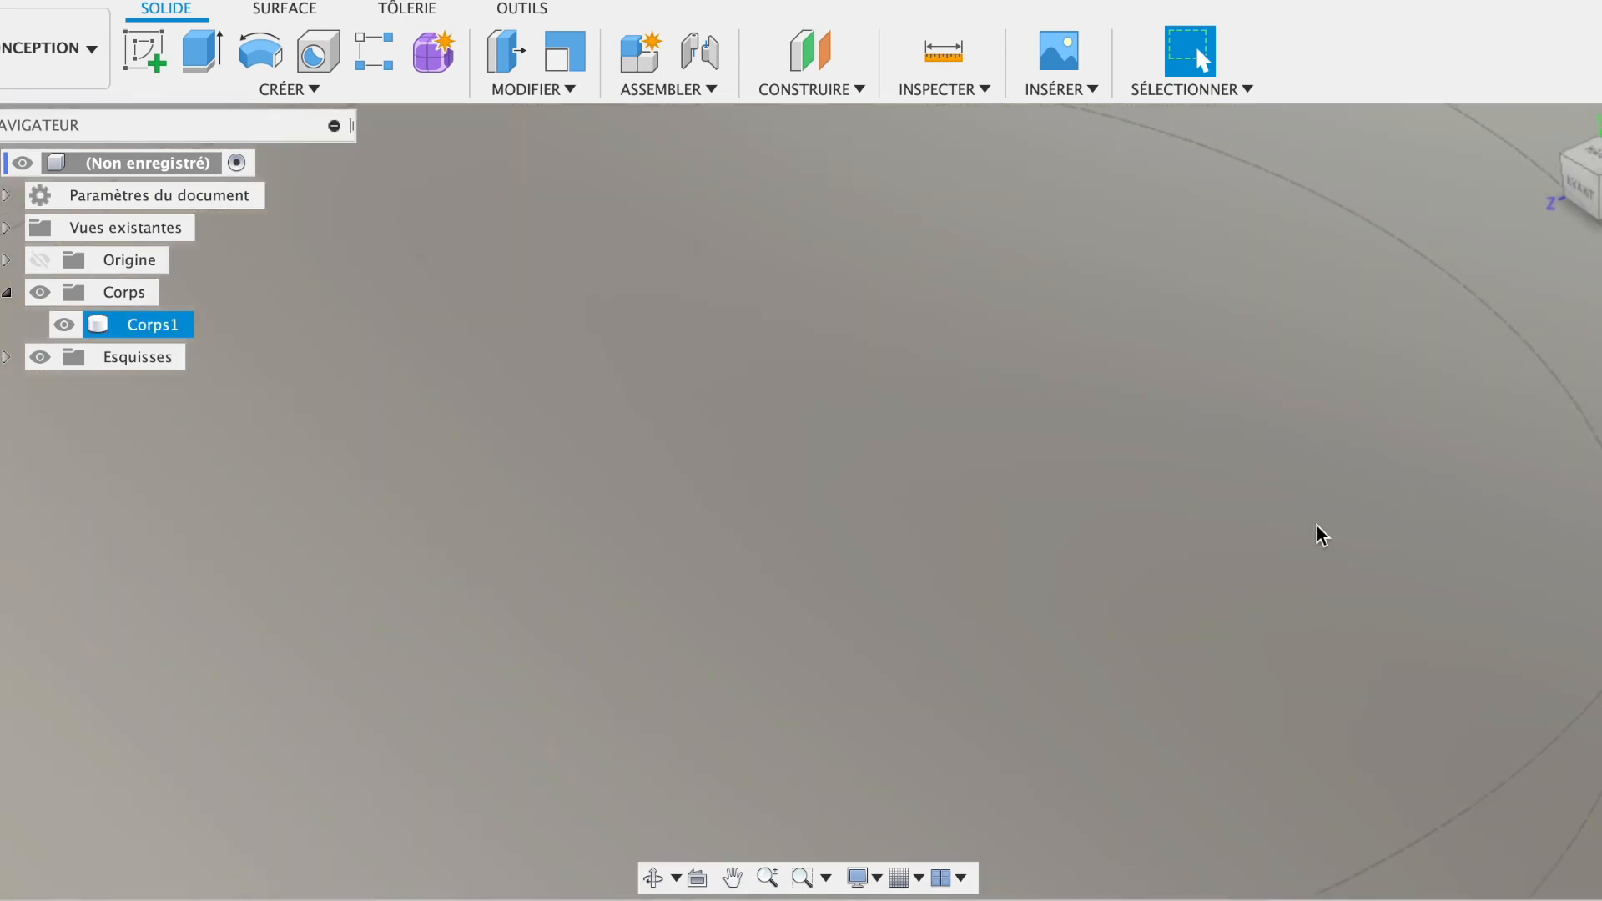
pyautogui.scroll(-7, 1316, 525)
pyautogui.scroll(-1, 1317, 526)
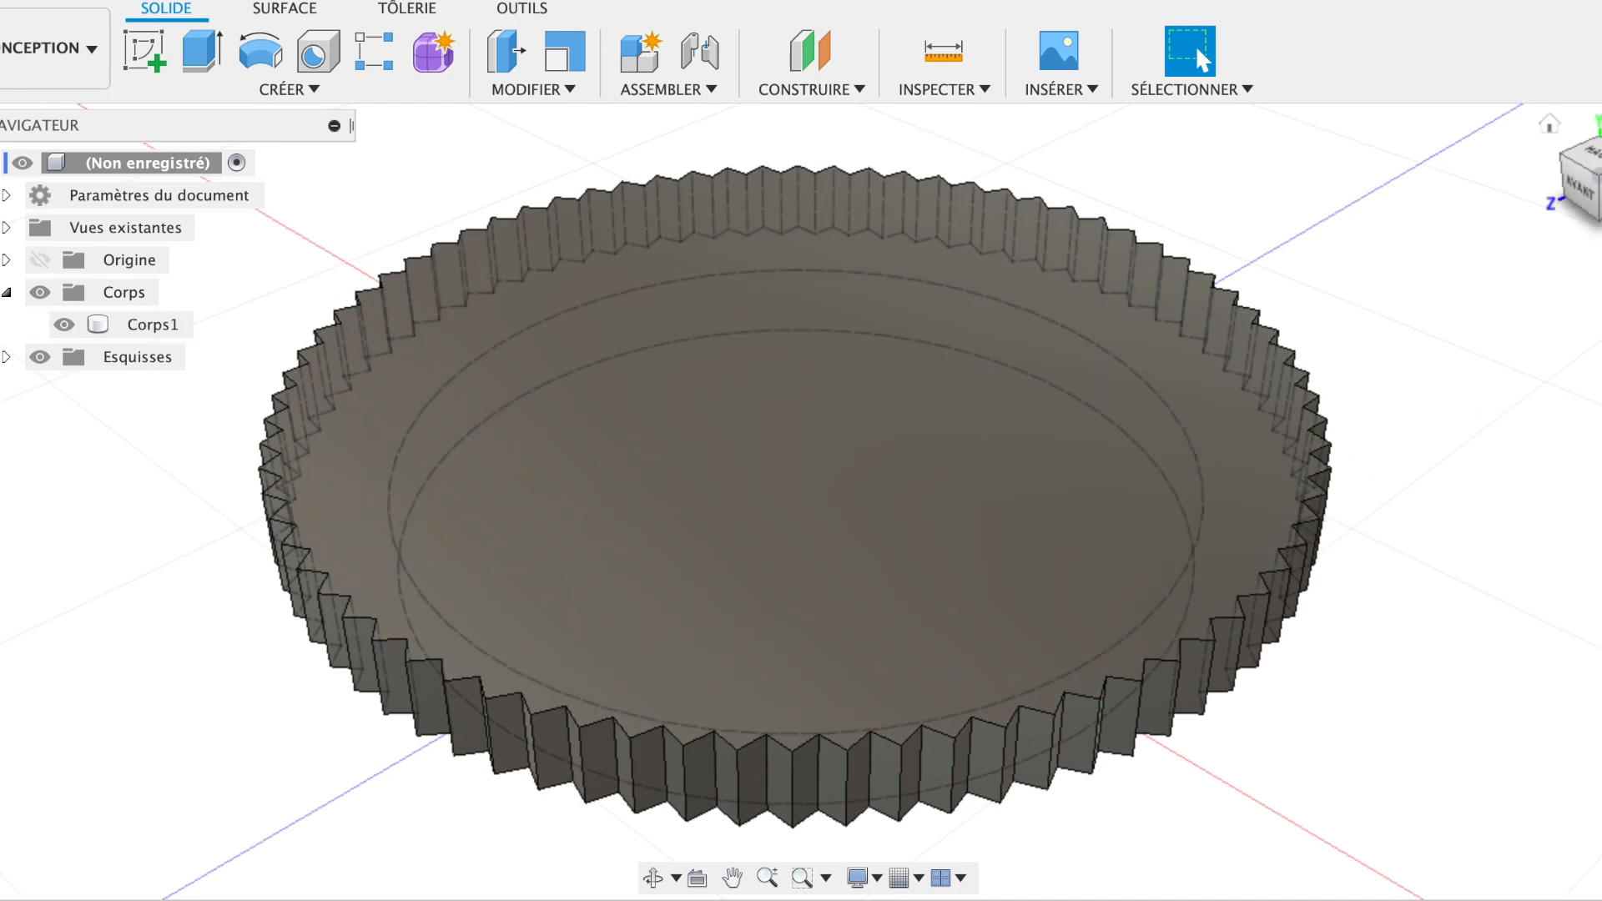
pyautogui.click(1551, 126)
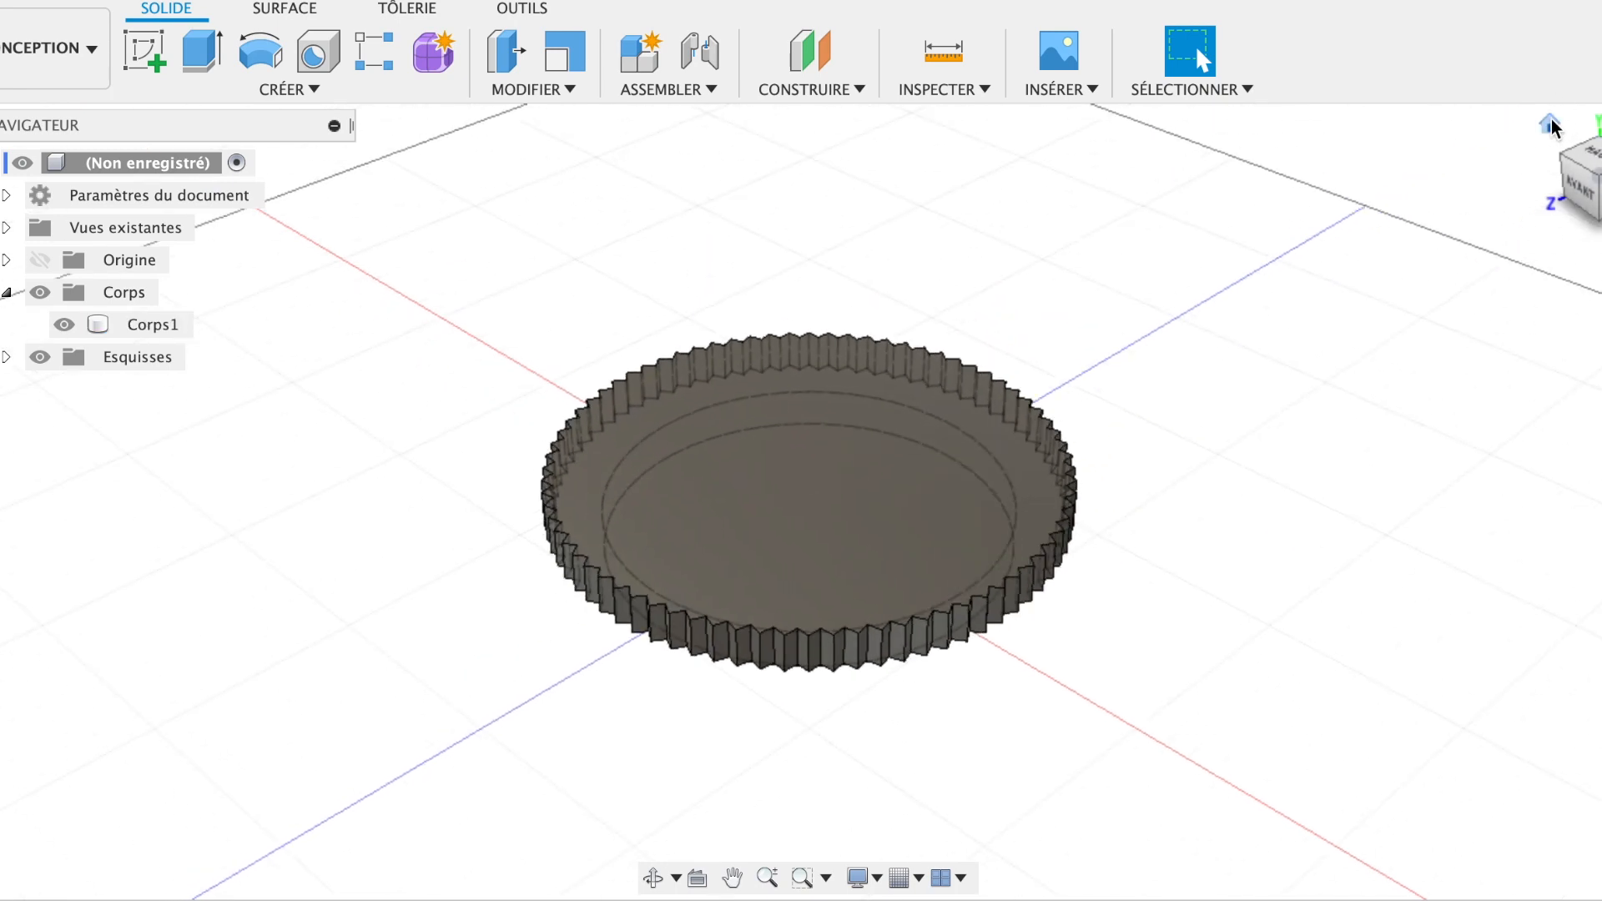
# - Create a modelled M40x3 ISO metric threaded hole, 40 mm deep with class 6H, at the centre of the toothed disc's upper face
pyautogui.click(1584, 152)
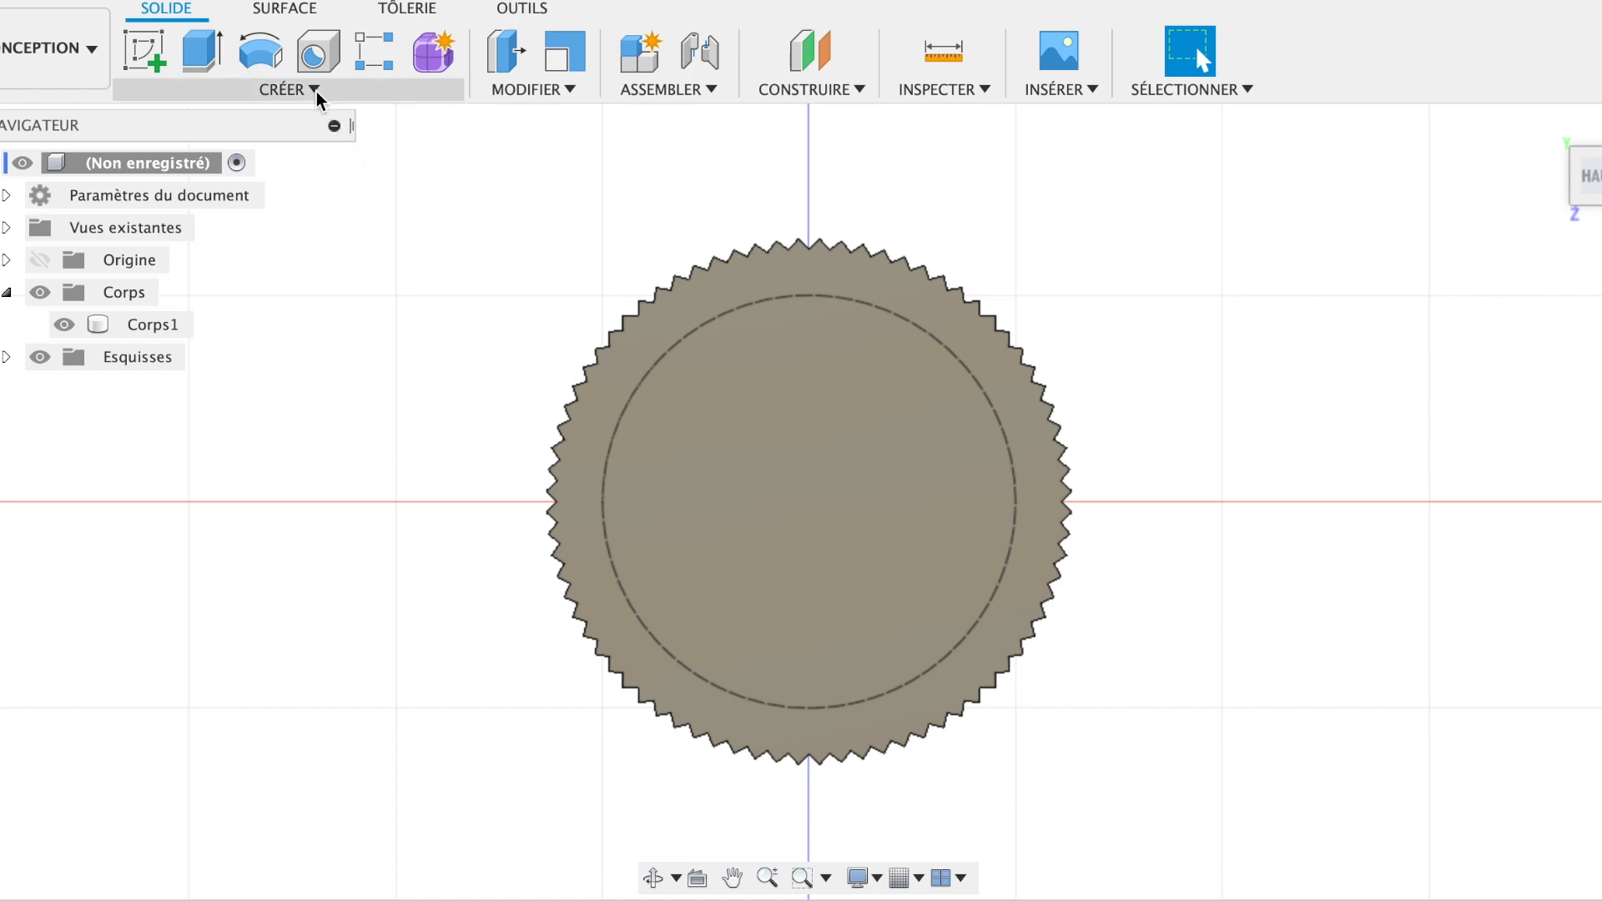
pyautogui.click(317, 56)
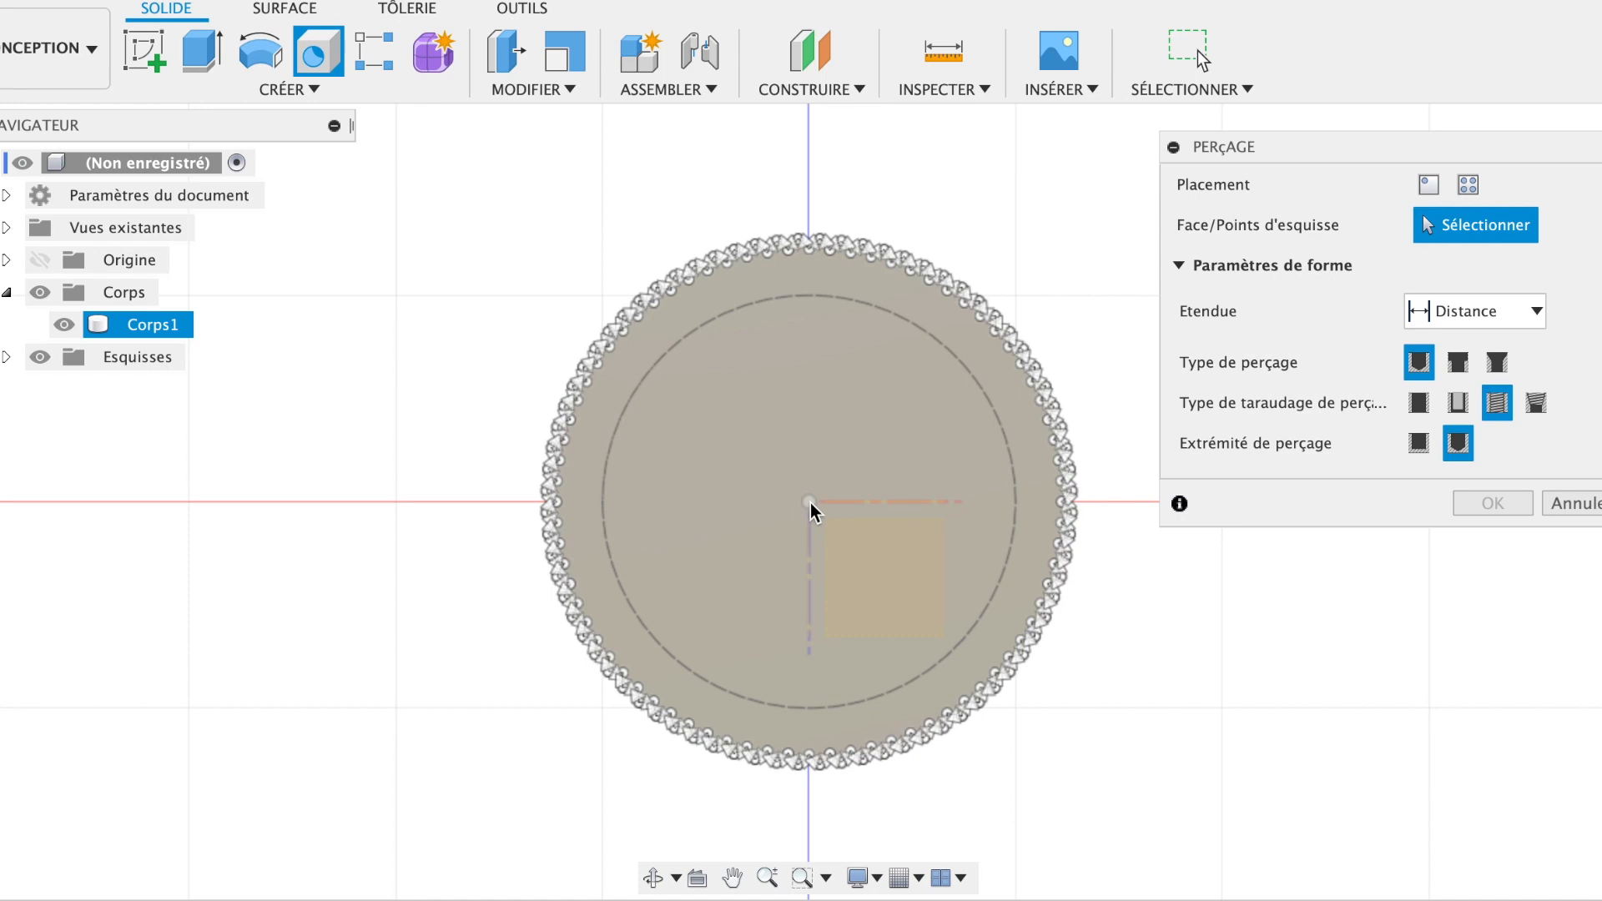
pyautogui.click(810, 503)
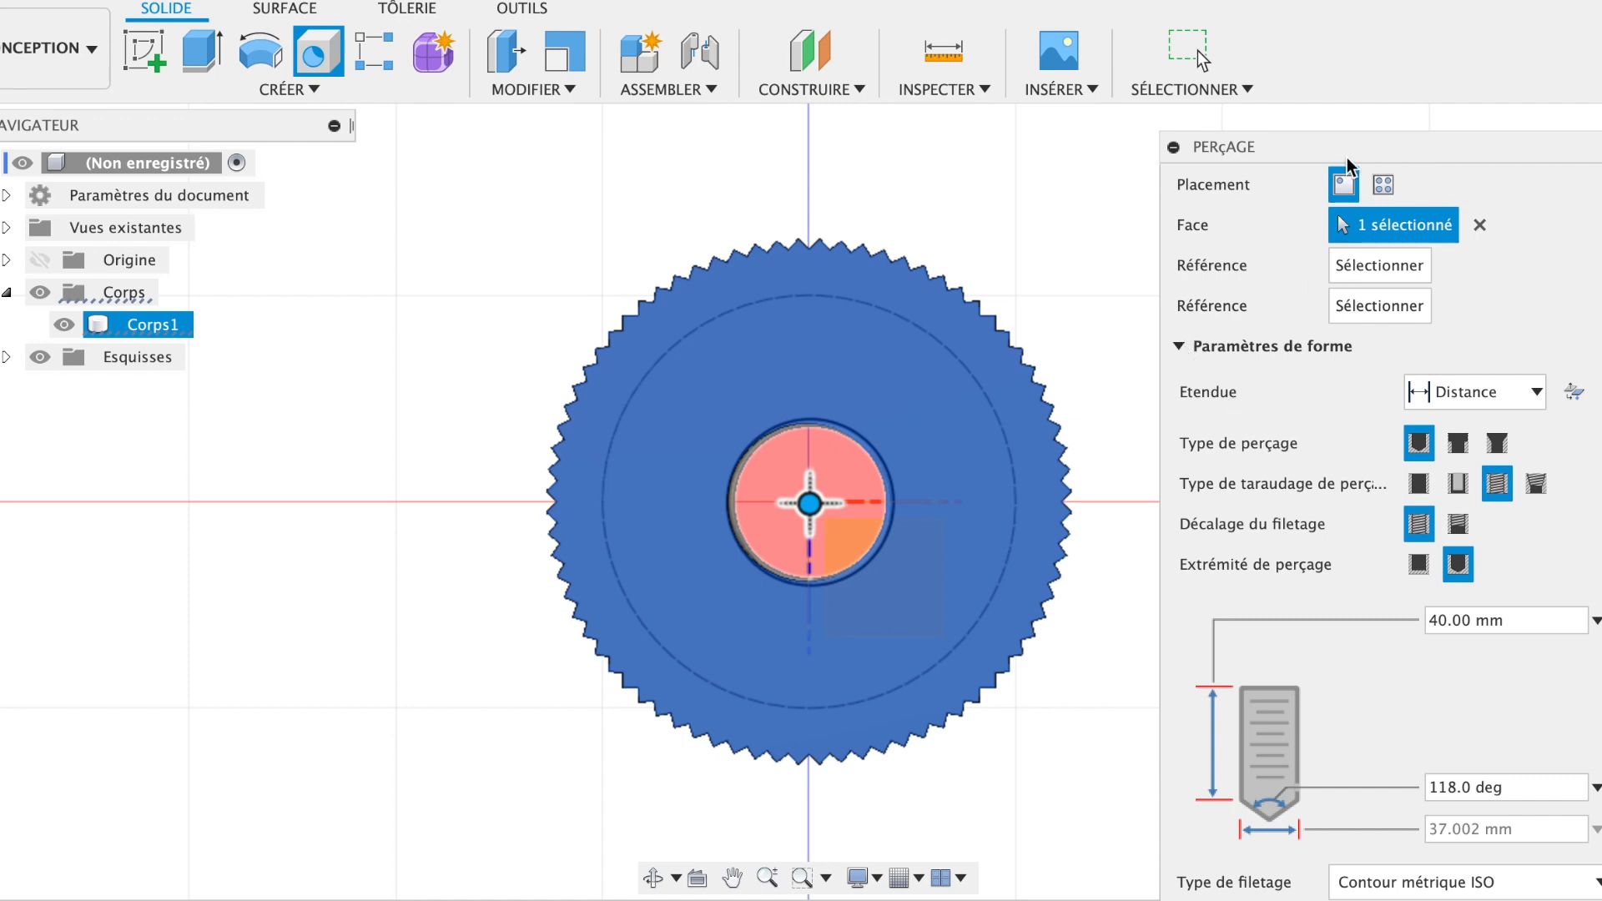
pyautogui.click(1307, 377)
pyautogui.moveTo(1354, 143); pyautogui.dragTo(1352, 36)
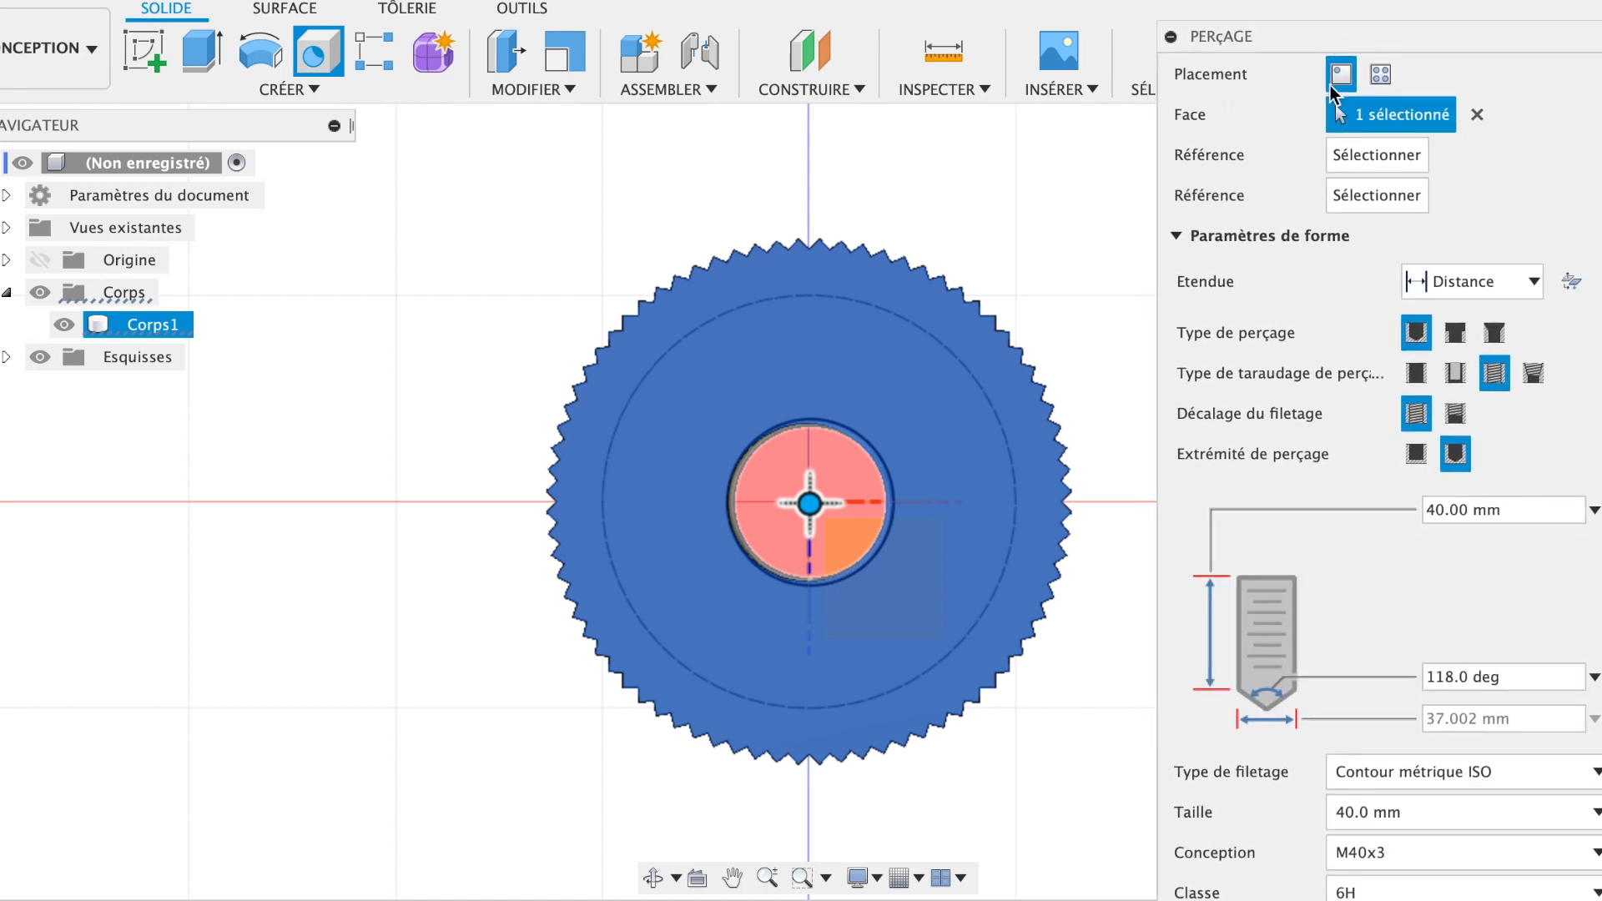
pyautogui.click(1174, 238)
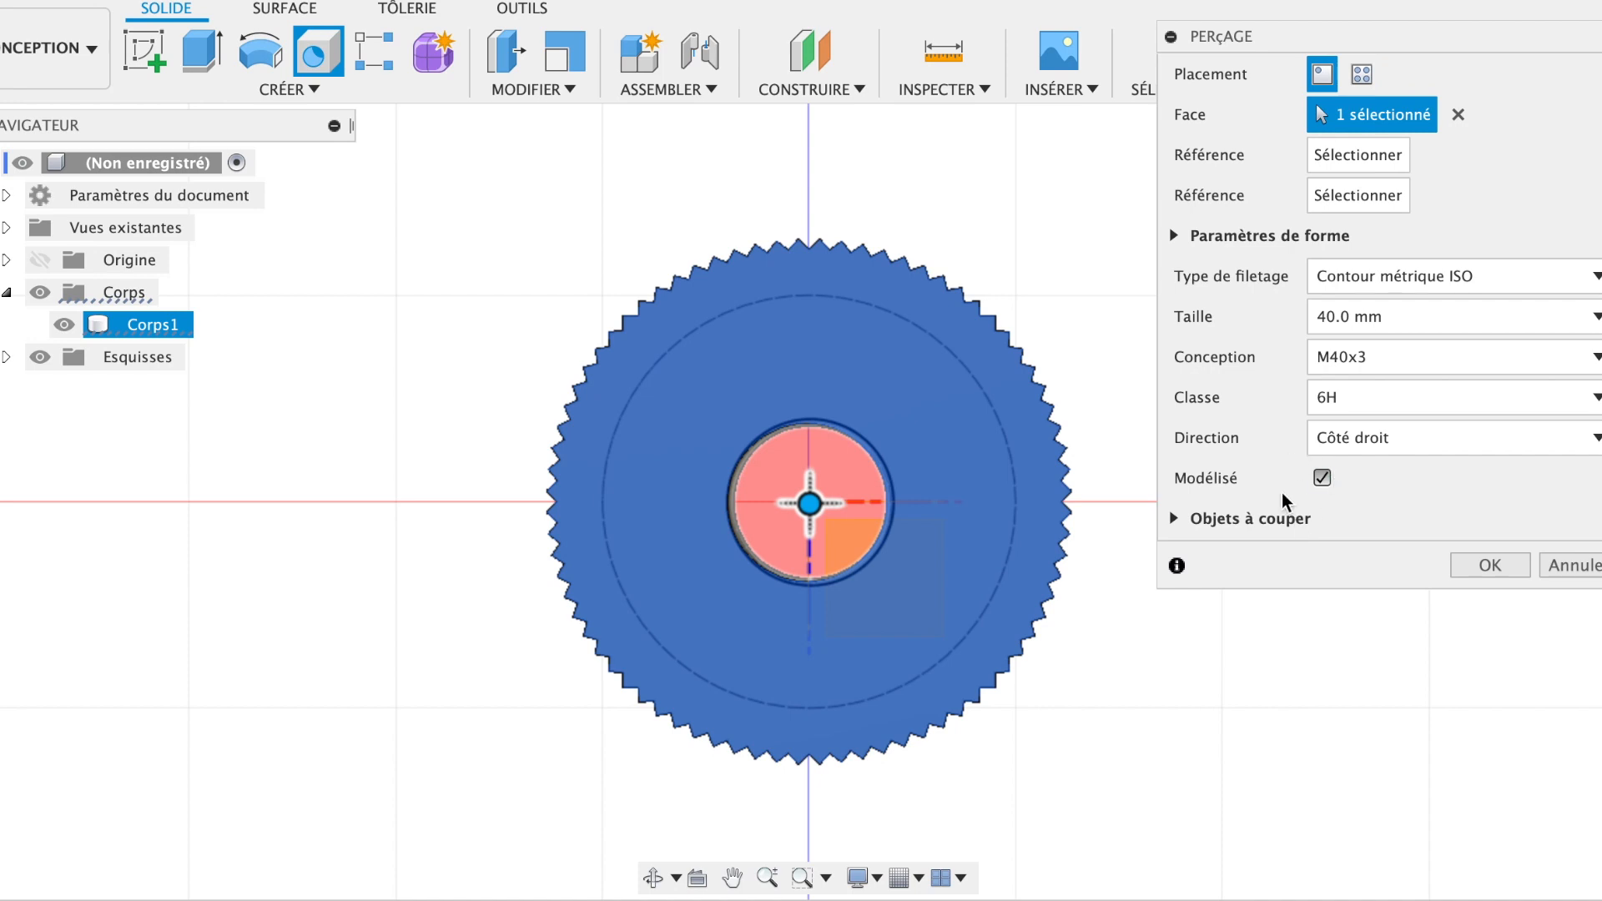
pyautogui.click(1490, 566)
pyautogui.click(1552, 124)
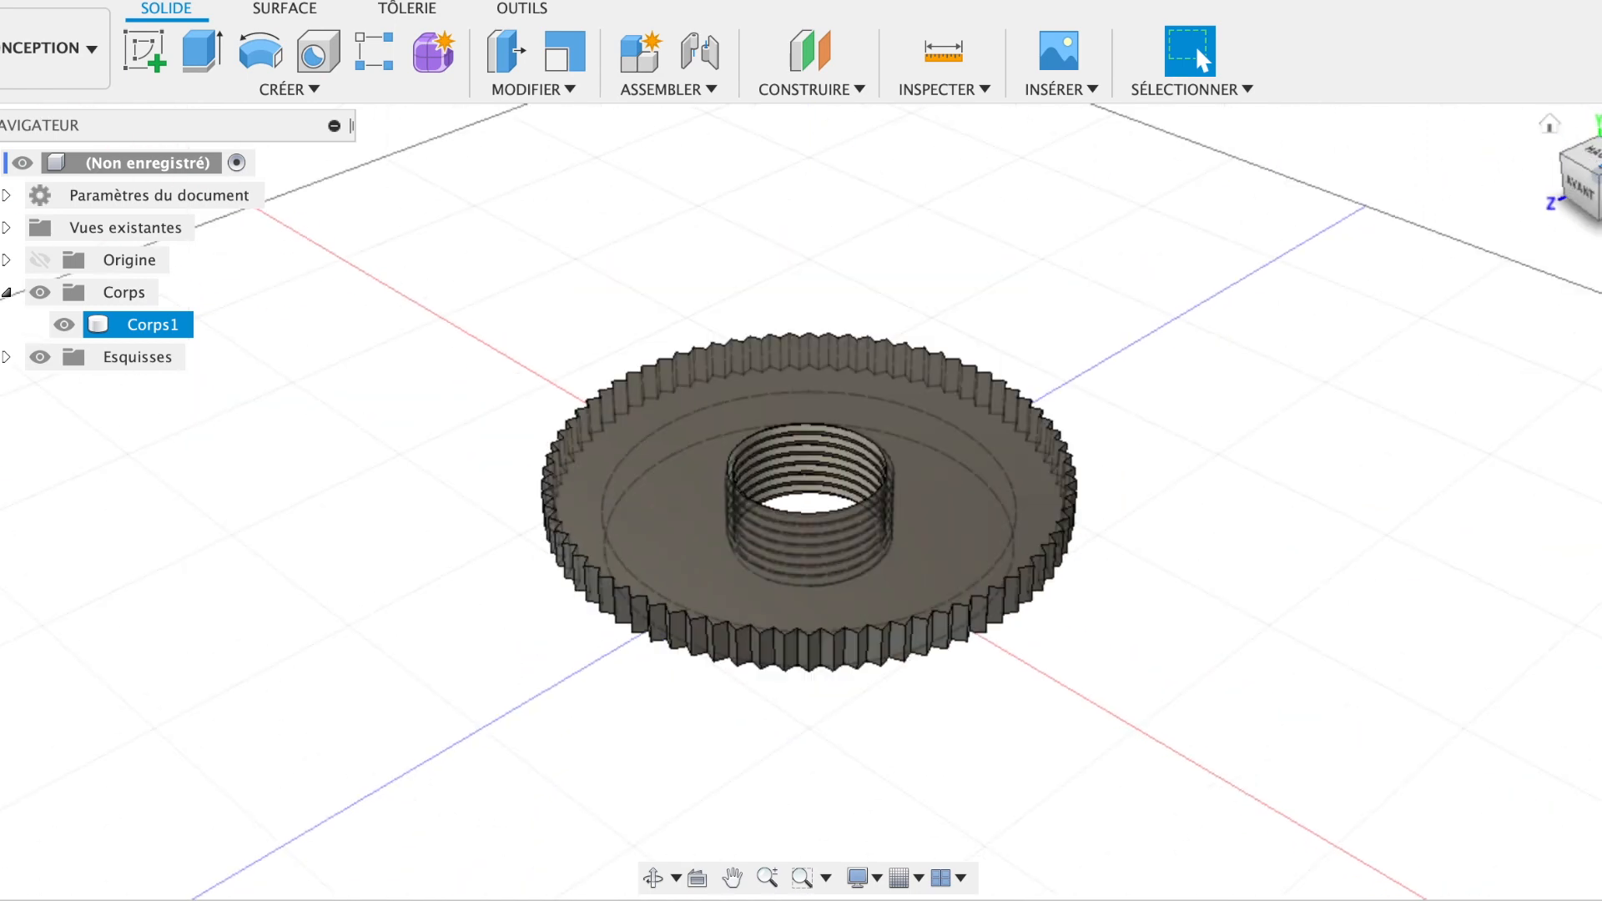
pyautogui.moveTo(1601, 189)
pyautogui.mouseDown()
pyautogui.moveTo(1549, 110)
pyautogui.moveTo(1555, 90)
pyautogui.moveTo(1559, 135)
pyautogui.moveTo(1596, 165)
pyautogui.moveTo(1574, 205)
pyautogui.moveTo(1580, 174)
pyautogui.moveTo(1601, 250)
pyautogui.mouseUp()
pyautogui.moveTo(1598, 192)
pyautogui.mouseDown()
pyautogui.moveTo(1576, 162)
pyautogui.moveTo(1565, 225)
pyautogui.mouseUp()
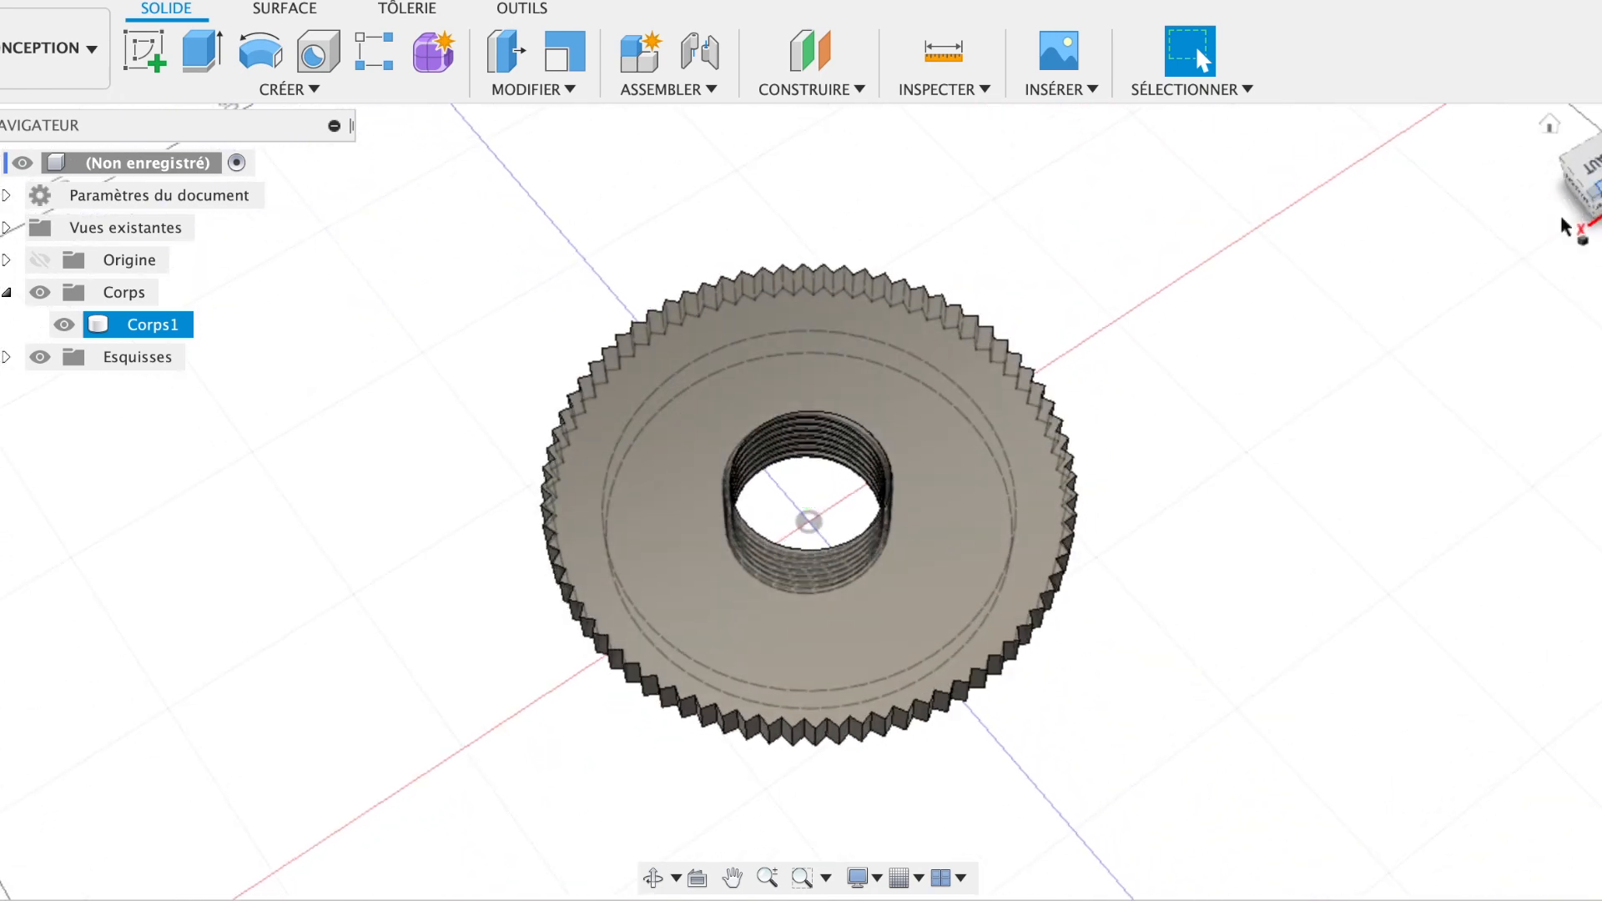
pyautogui.click(60, 63)
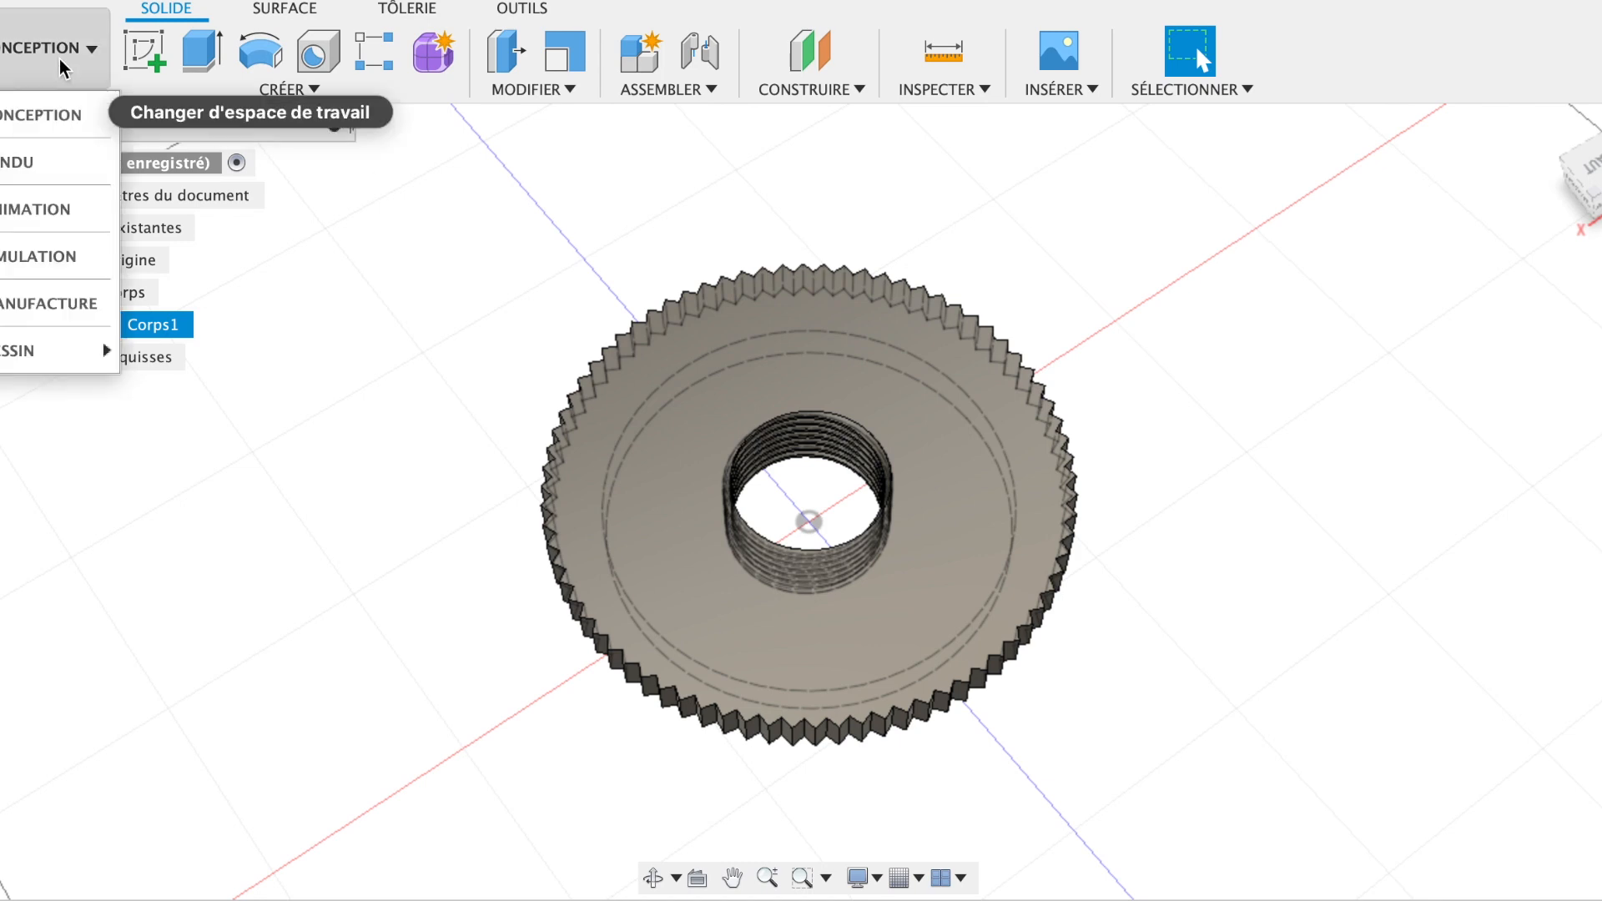
pyautogui.click(60, 62)
# - Open the appearance settings for the toothed disc body Corps1
pyautogui.click(147, 327)
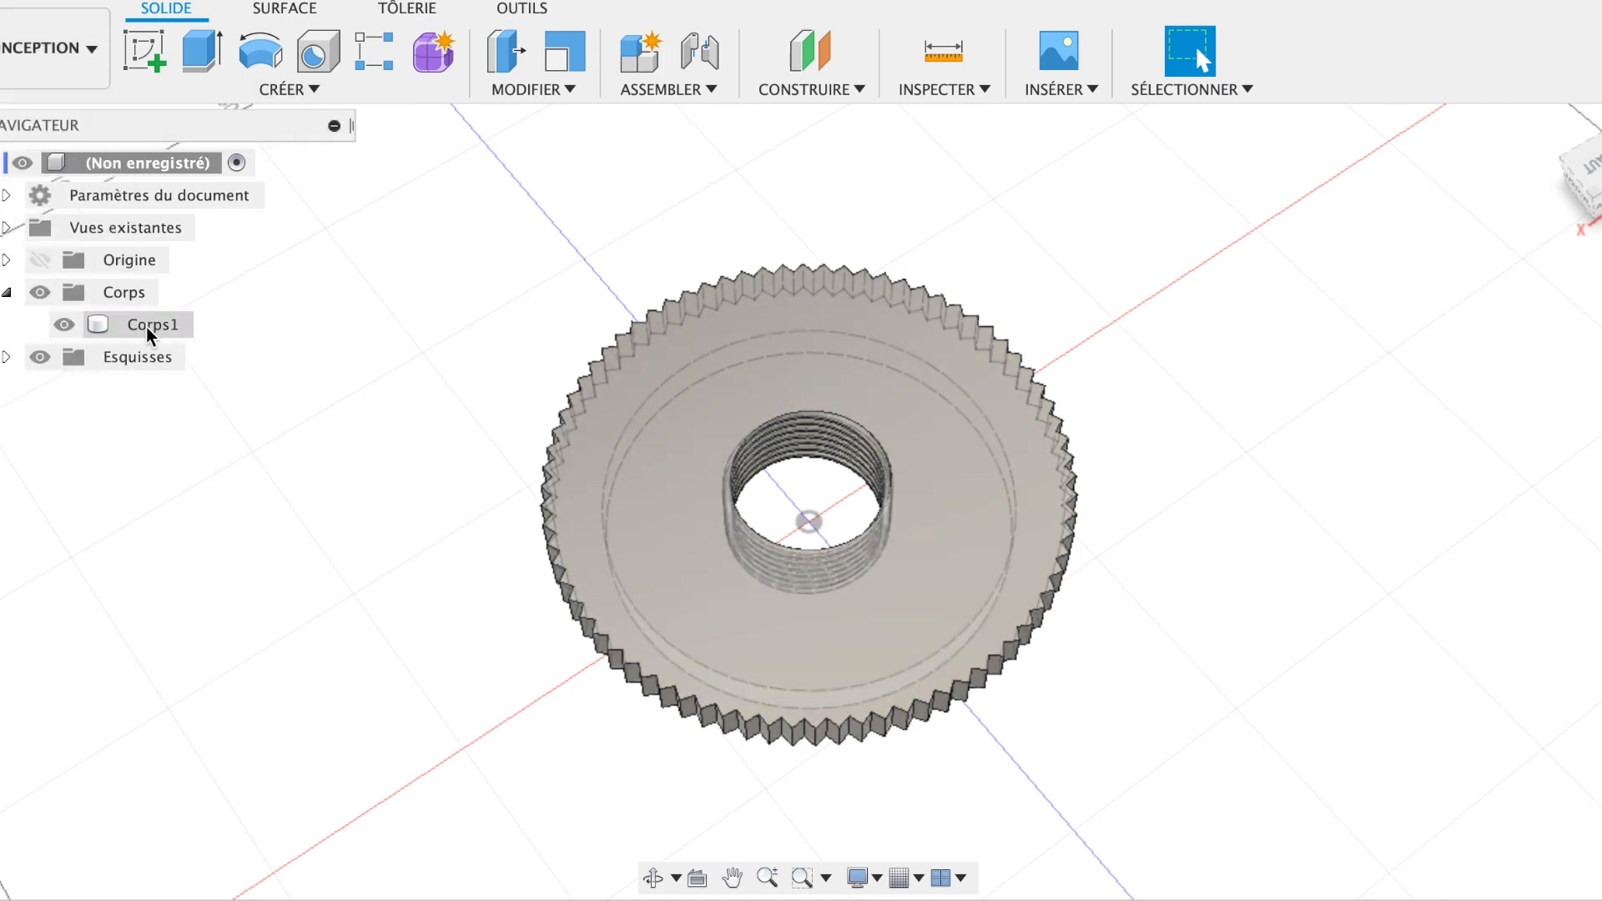
pyautogui.click(147, 328)
pyautogui.rightClick(147, 327)
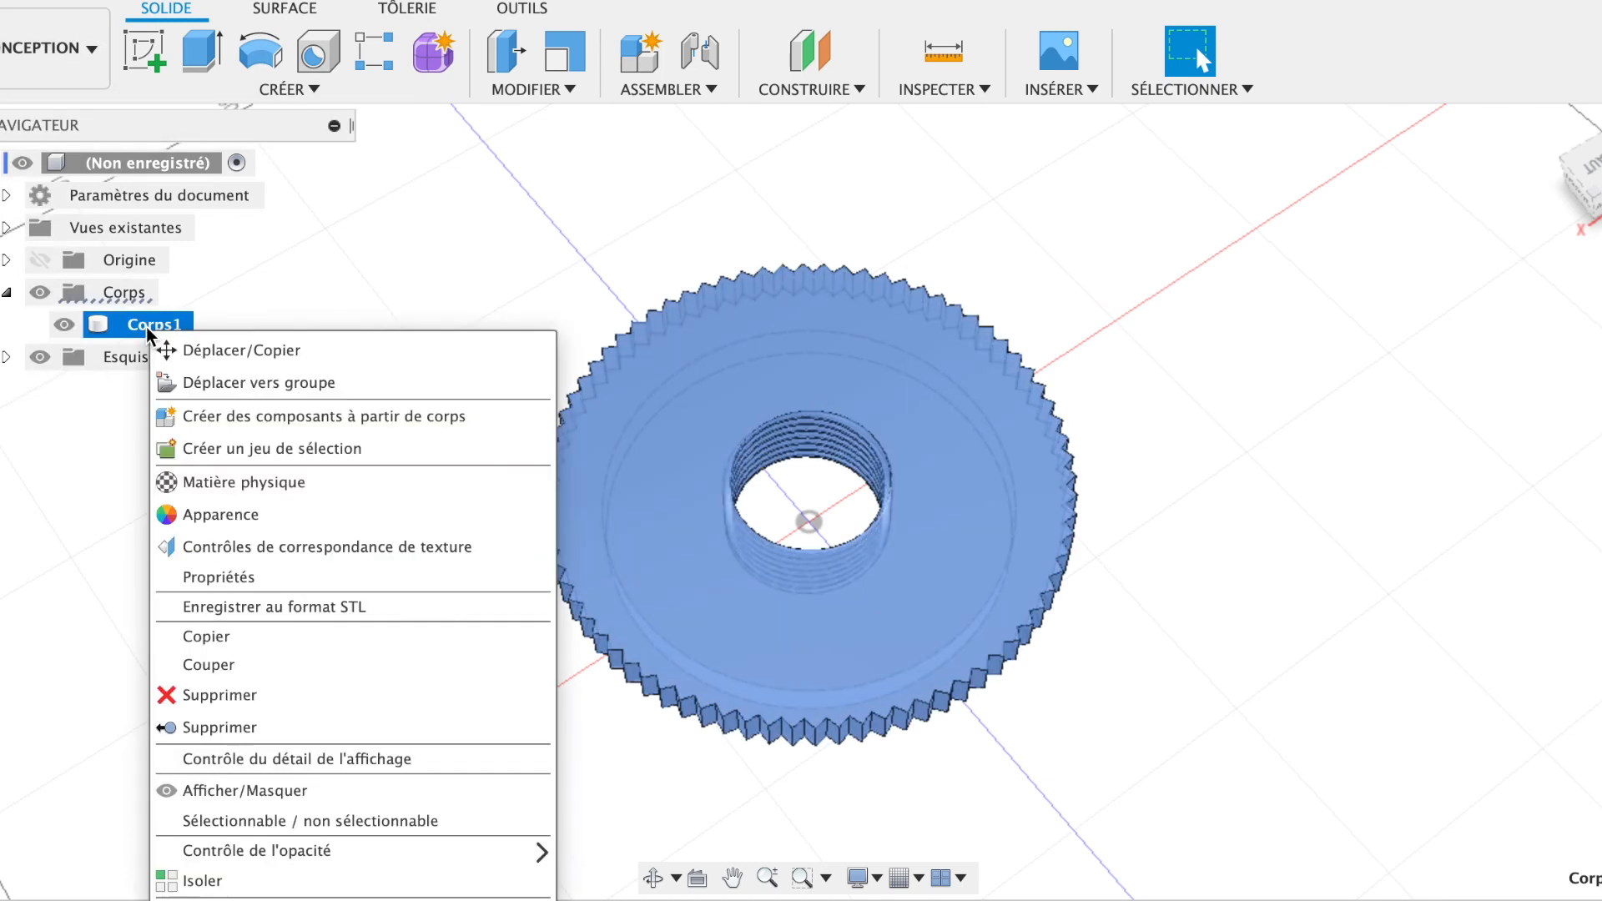
pyautogui.click(286, 524)
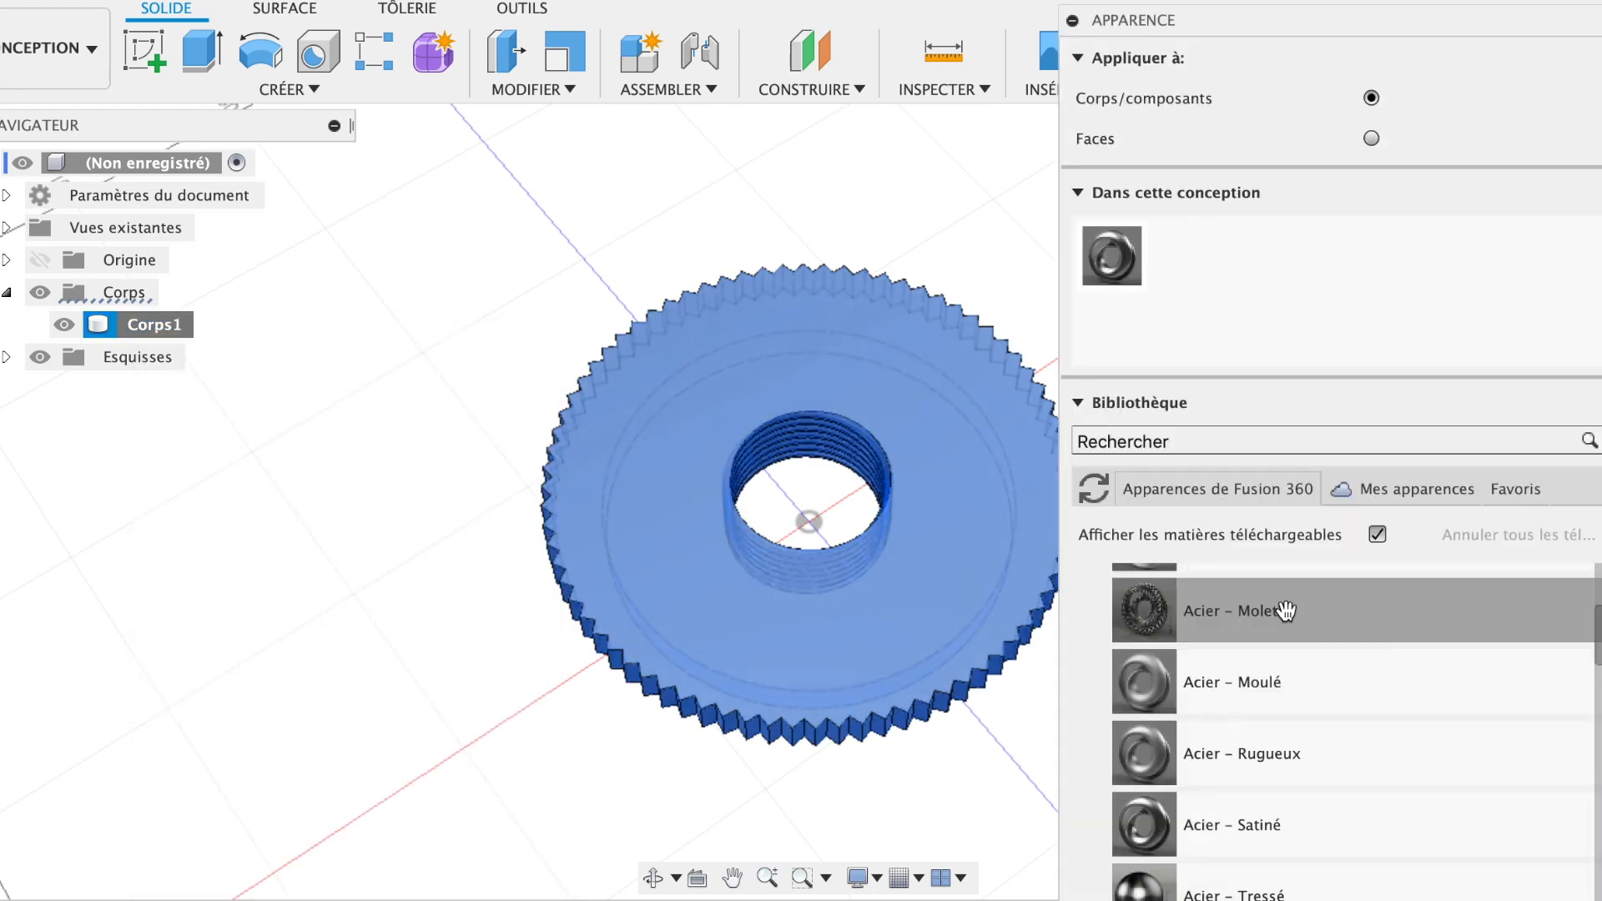
# - Browse the Métal appearance library, looking through the Acier, Aluminium, Chrome and Nickel categories for a suitable finish
pyautogui.scroll(2, 1400, 601)
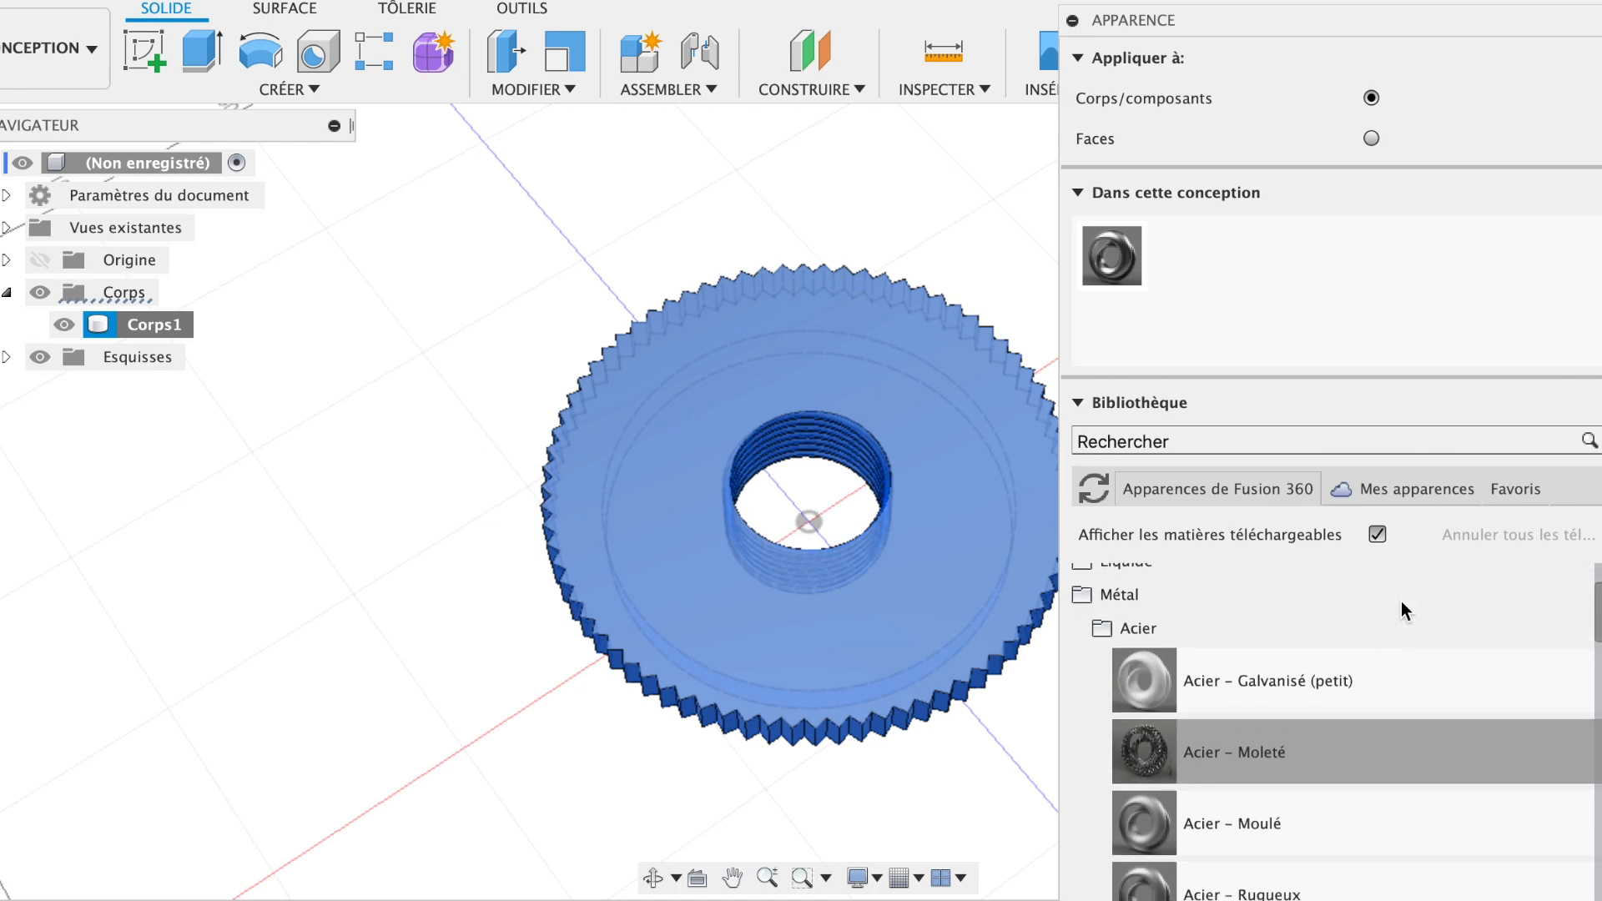
pyautogui.click(1139, 625)
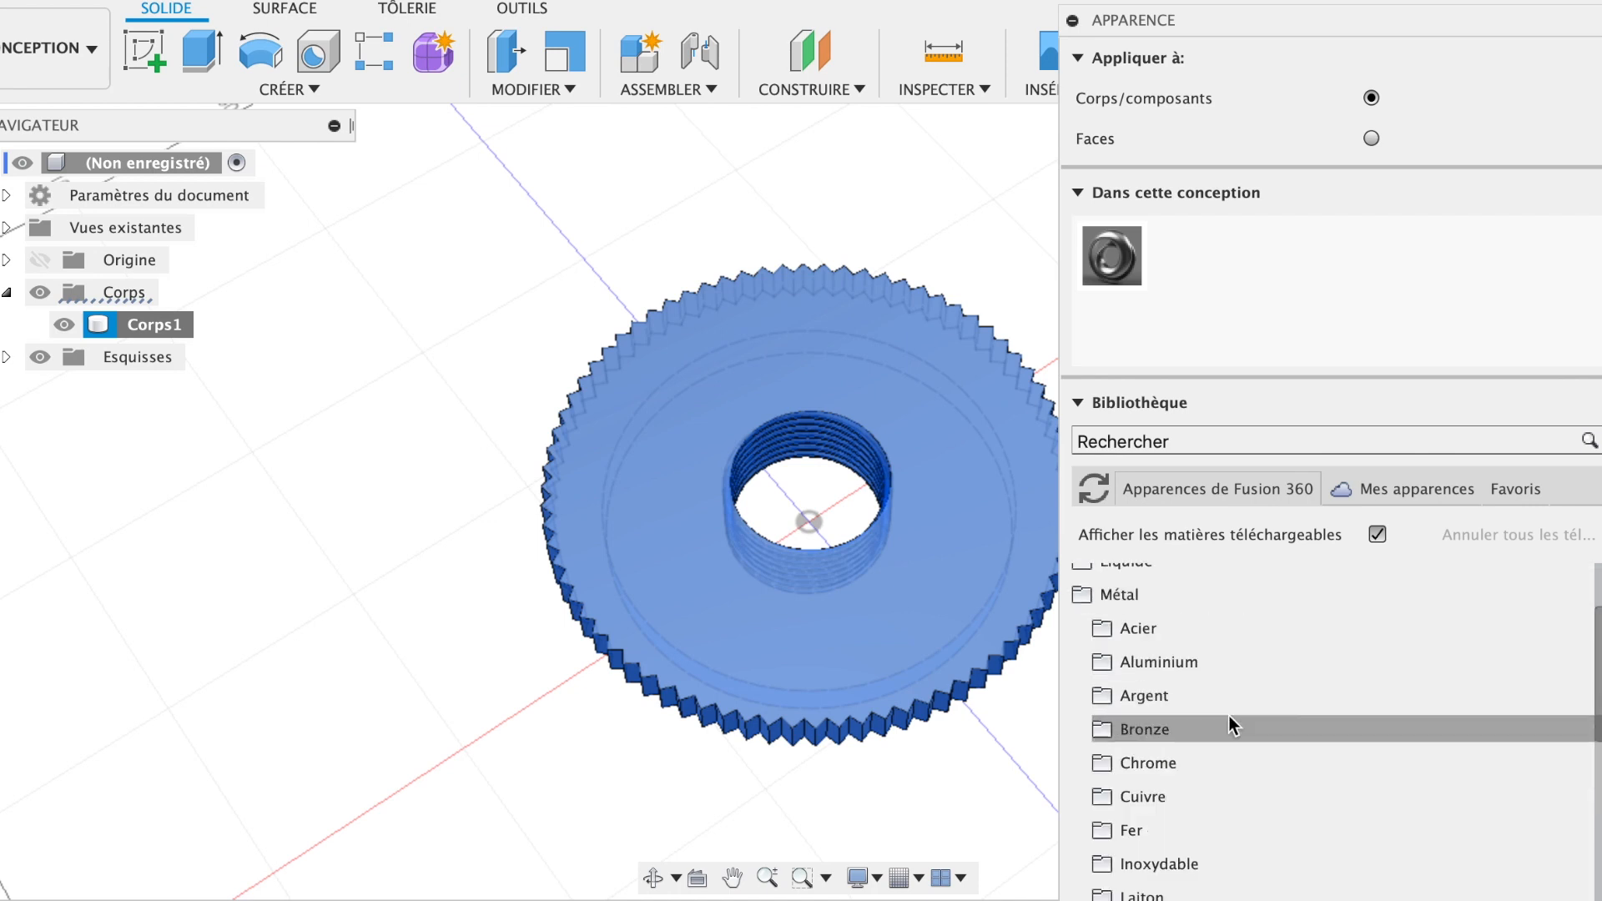
pyautogui.click(1204, 663)
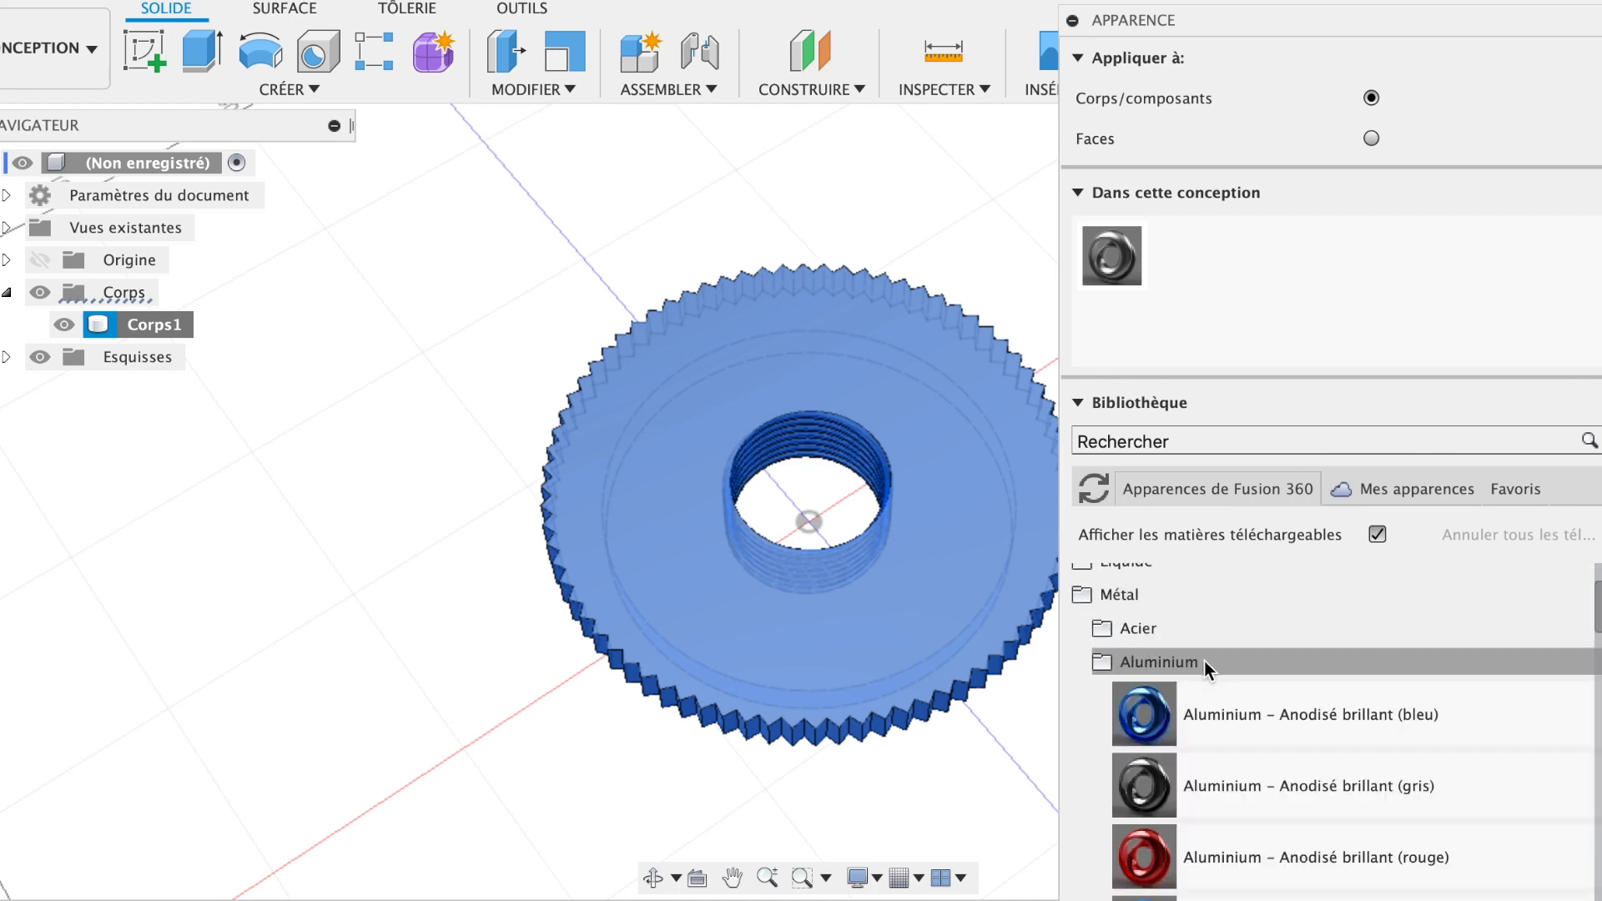
pyautogui.click(1204, 661)
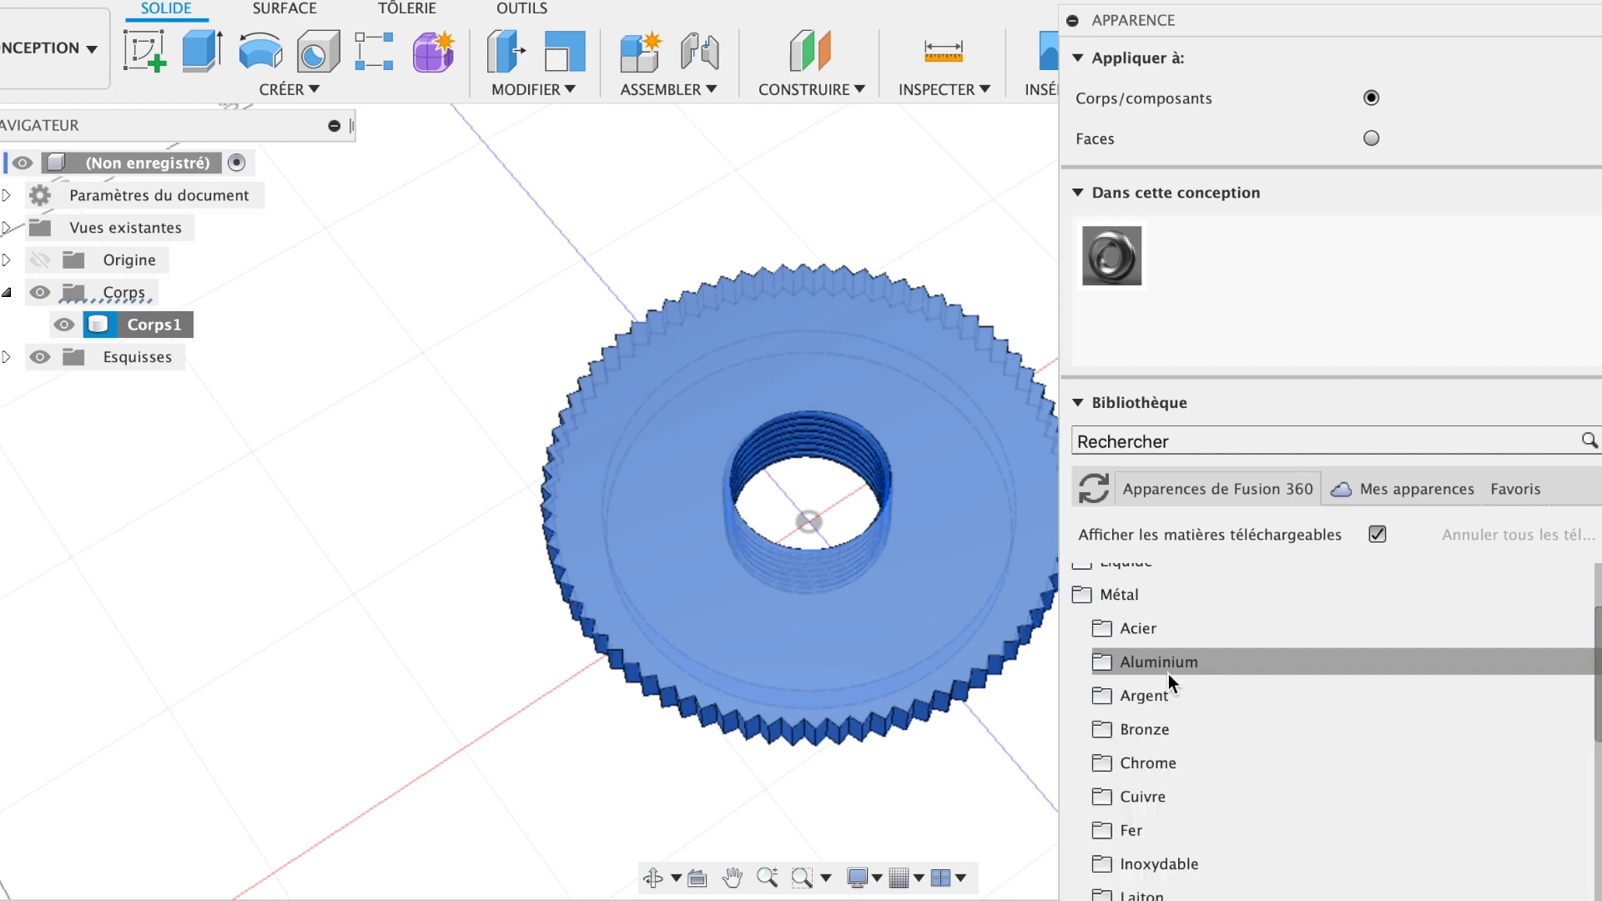
pyautogui.click(1145, 765)
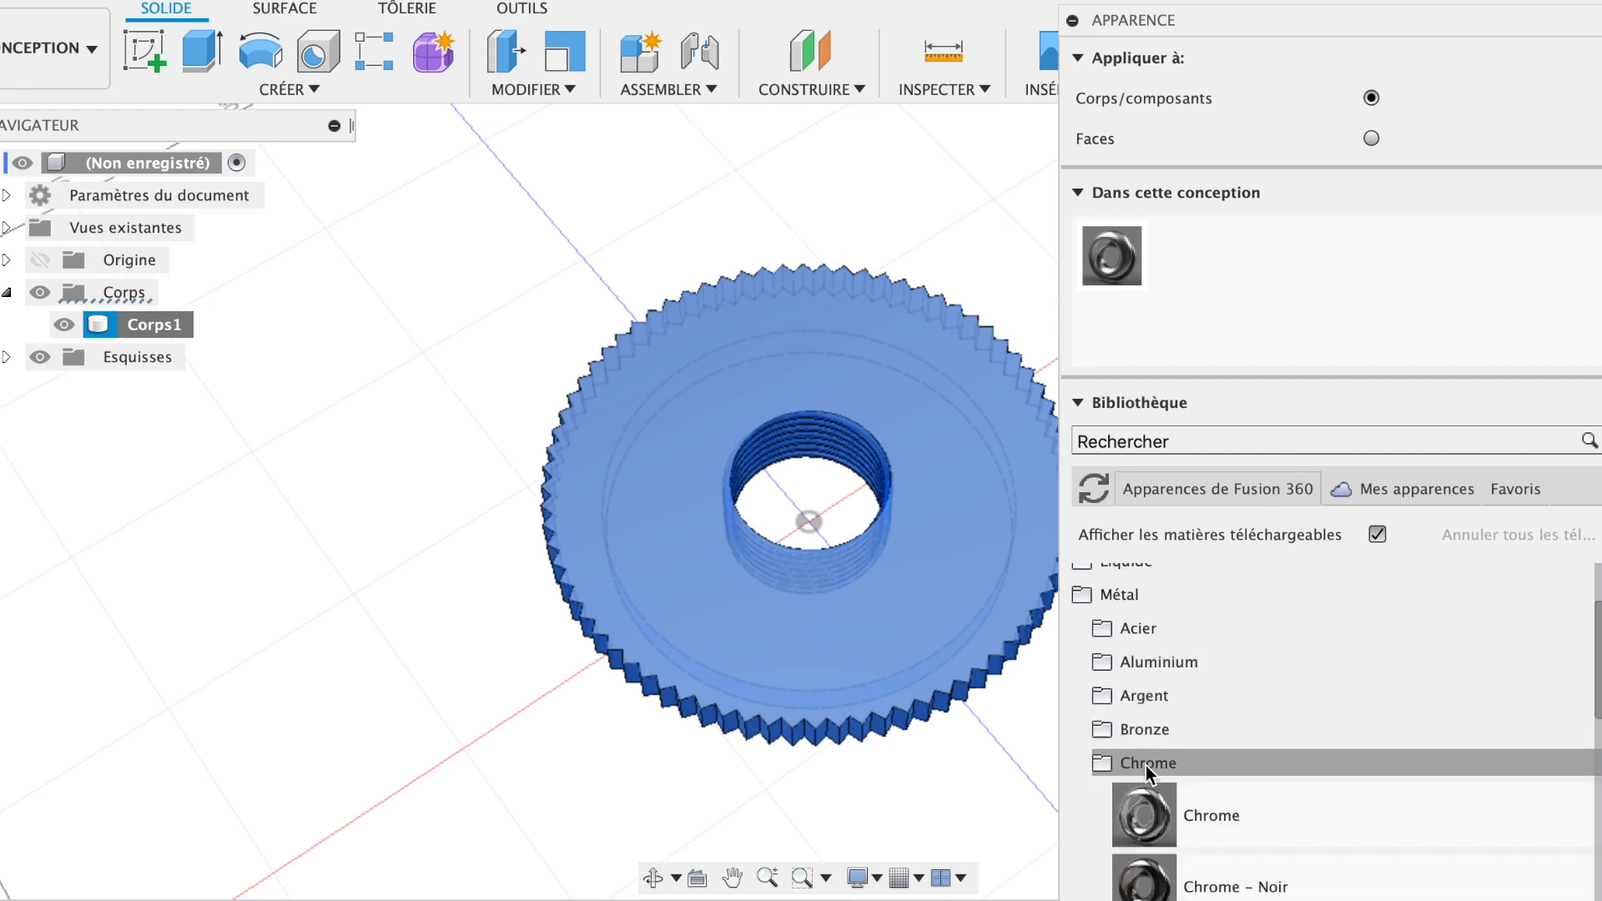
pyautogui.click(1145, 765)
pyautogui.scroll(-5, 1145, 765)
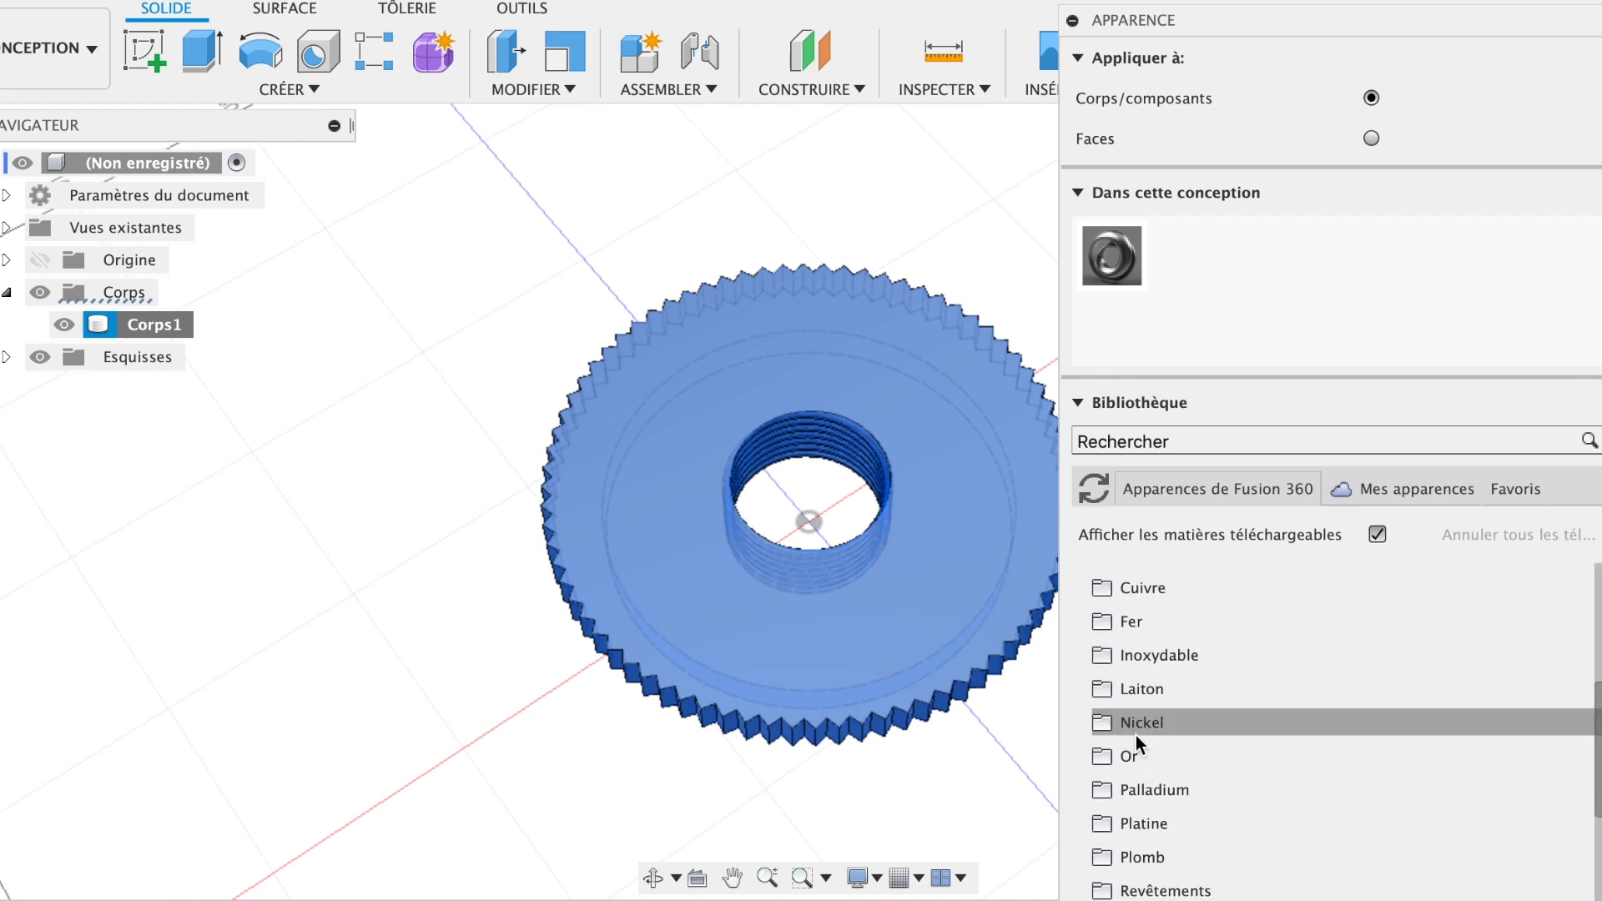
pyautogui.click(1135, 731)
pyautogui.scroll(-3, 1155, 815)
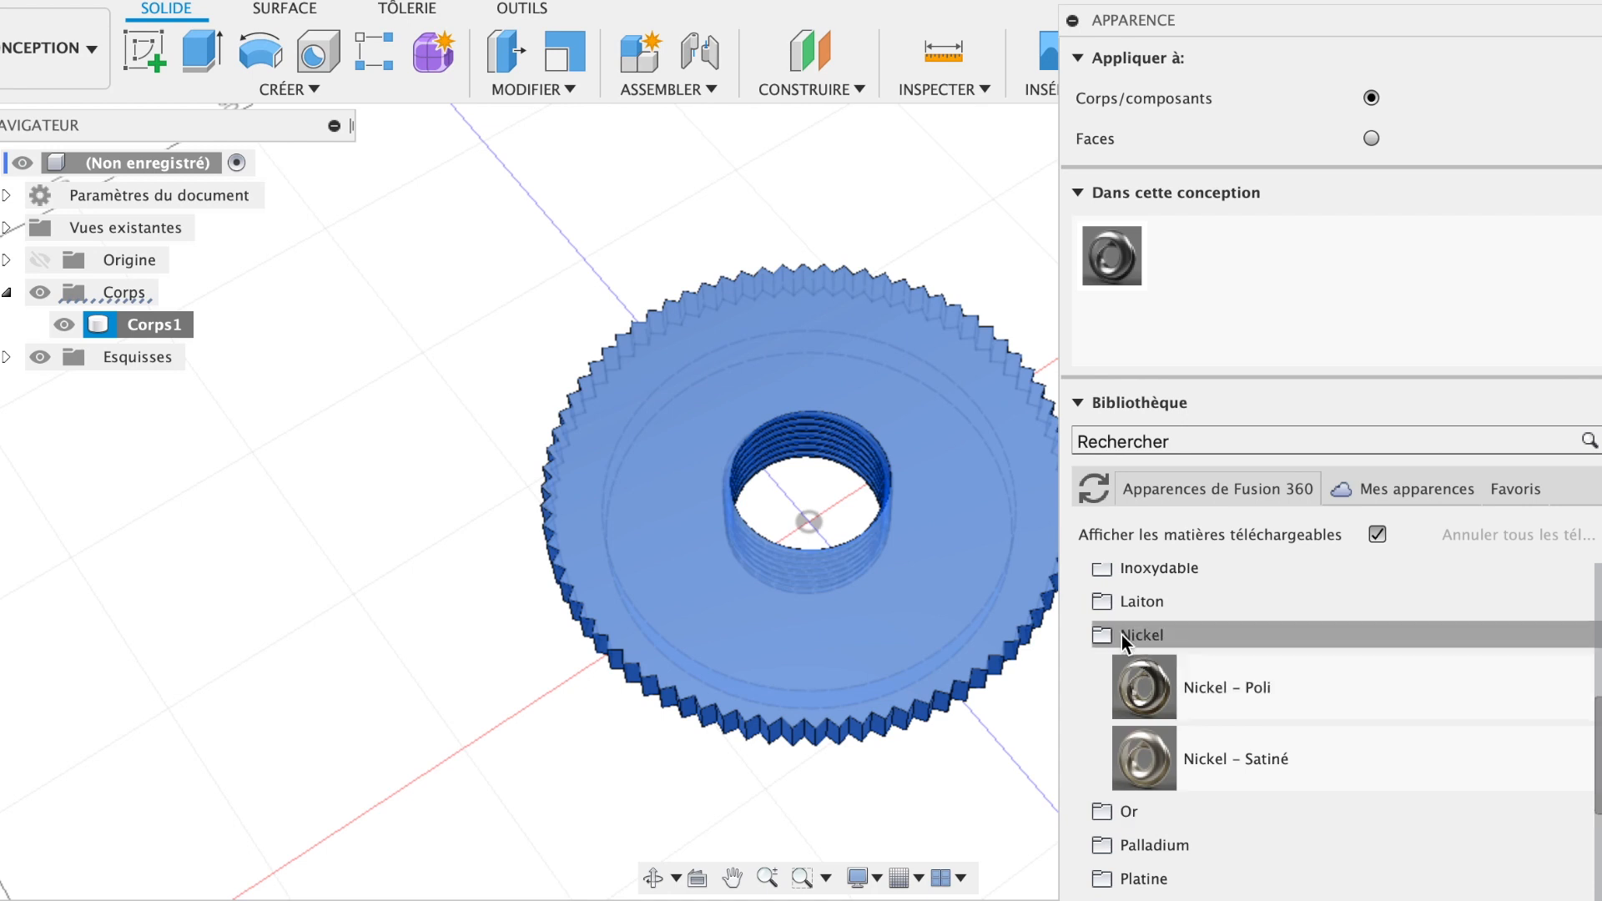
pyautogui.click(1122, 634)
# - Download the Laiton - Ancien appearance, apply it to the whole toothed disc body and close the appearance settings
pyautogui.click(1133, 603)
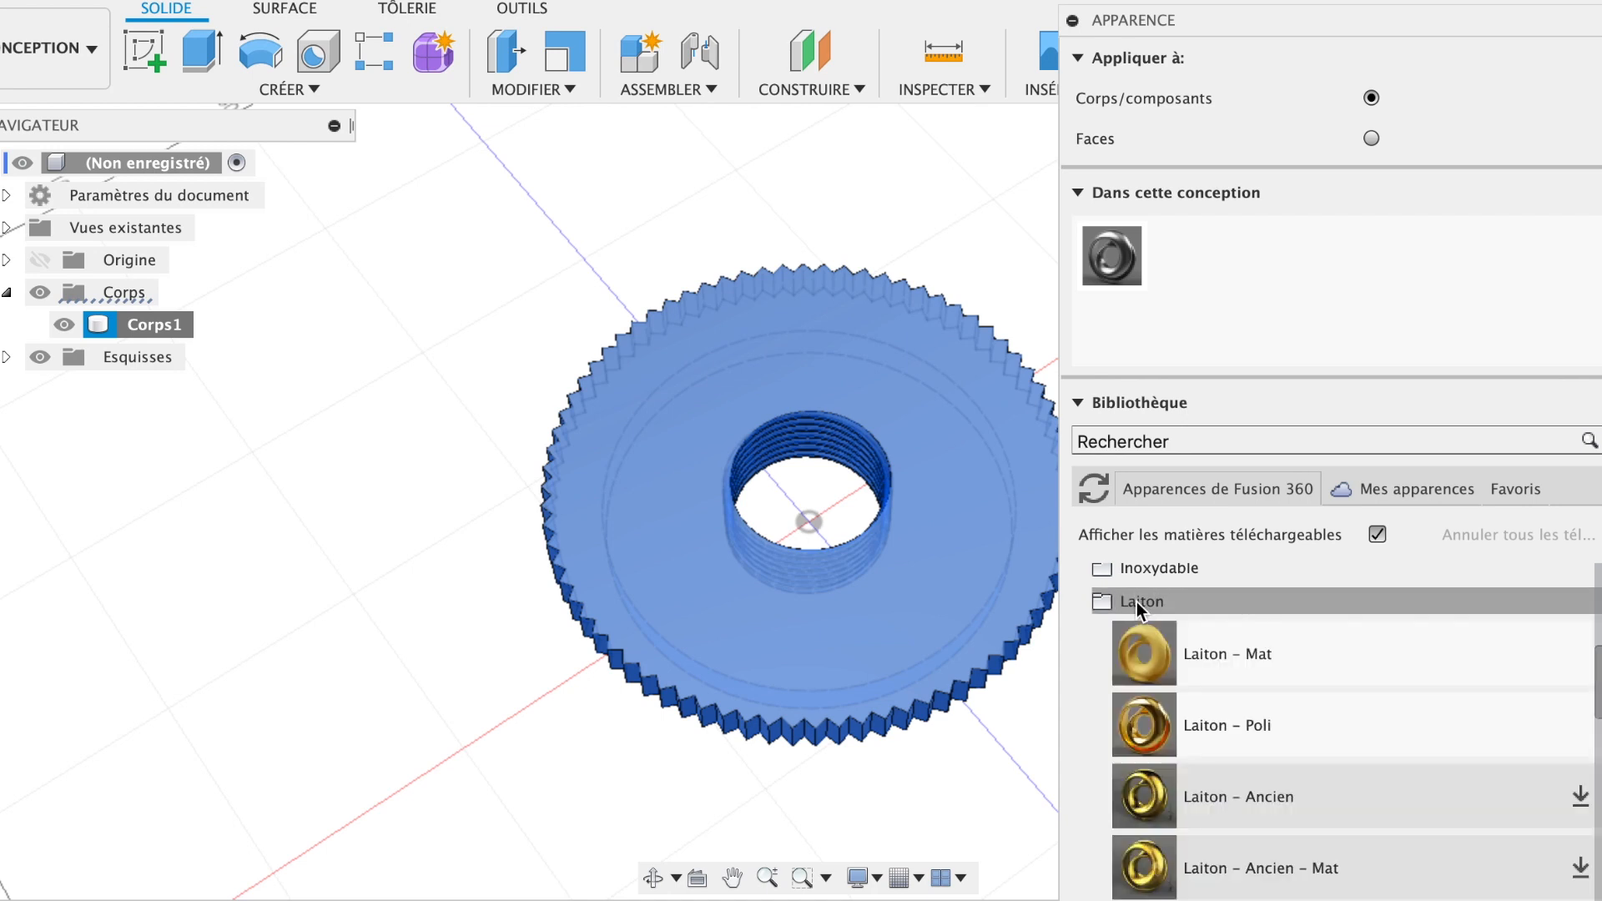
pyautogui.moveTo(1151, 799); pyautogui.dragTo(945, 633)
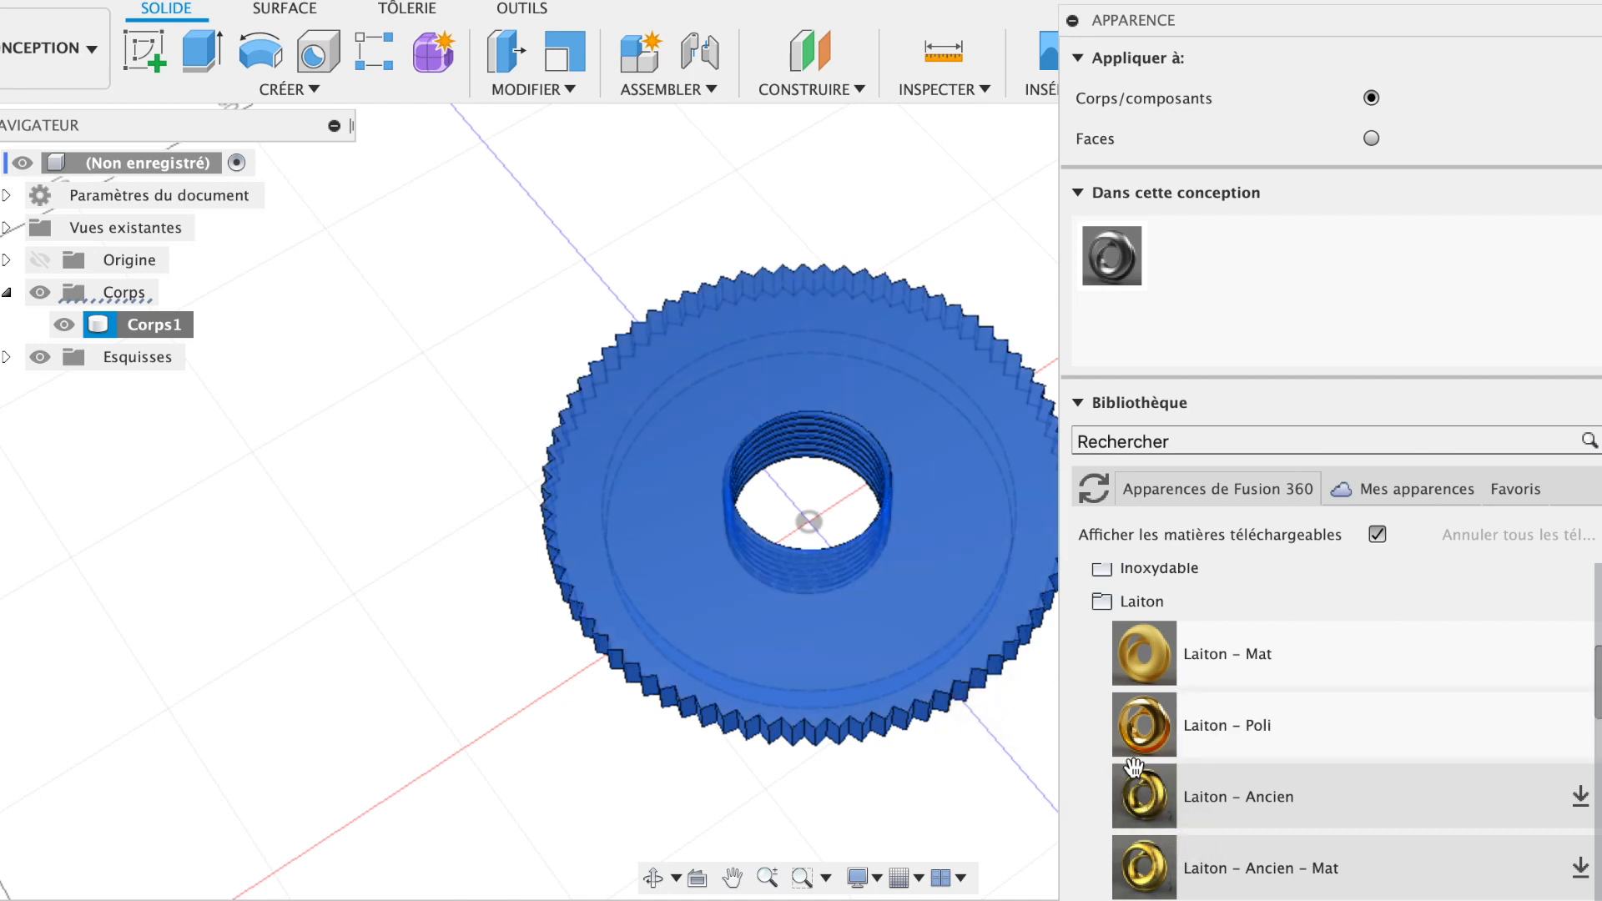
pyautogui.click(1580, 797)
pyautogui.moveTo(1150, 818); pyautogui.dragTo(902, 622)
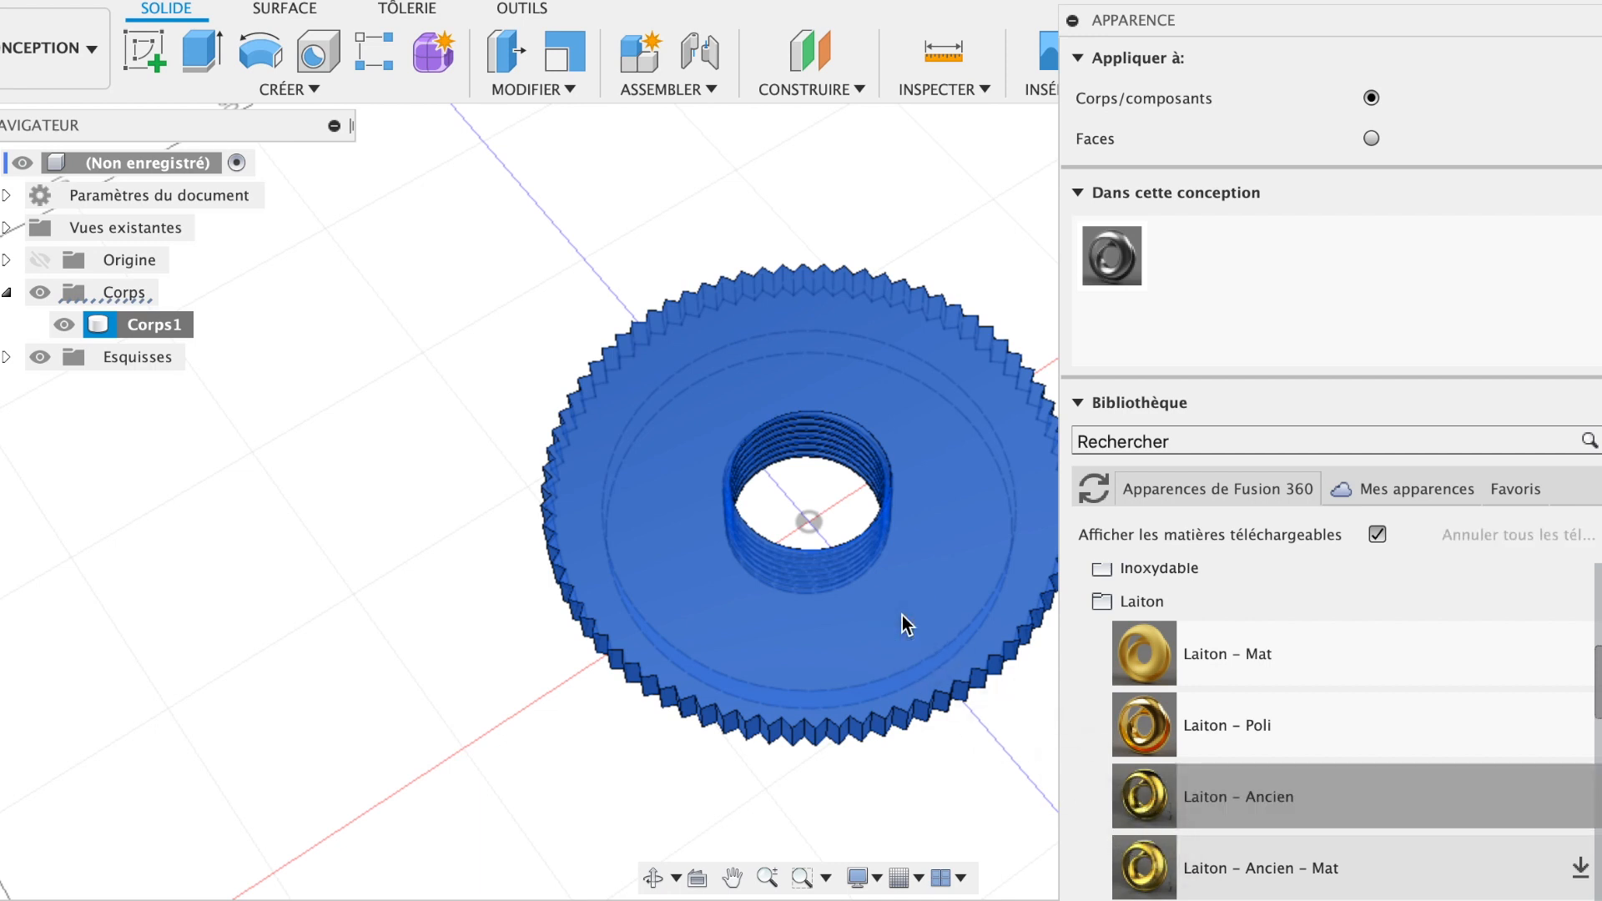
pyautogui.moveTo(1151, 803); pyautogui.dragTo(938, 532)
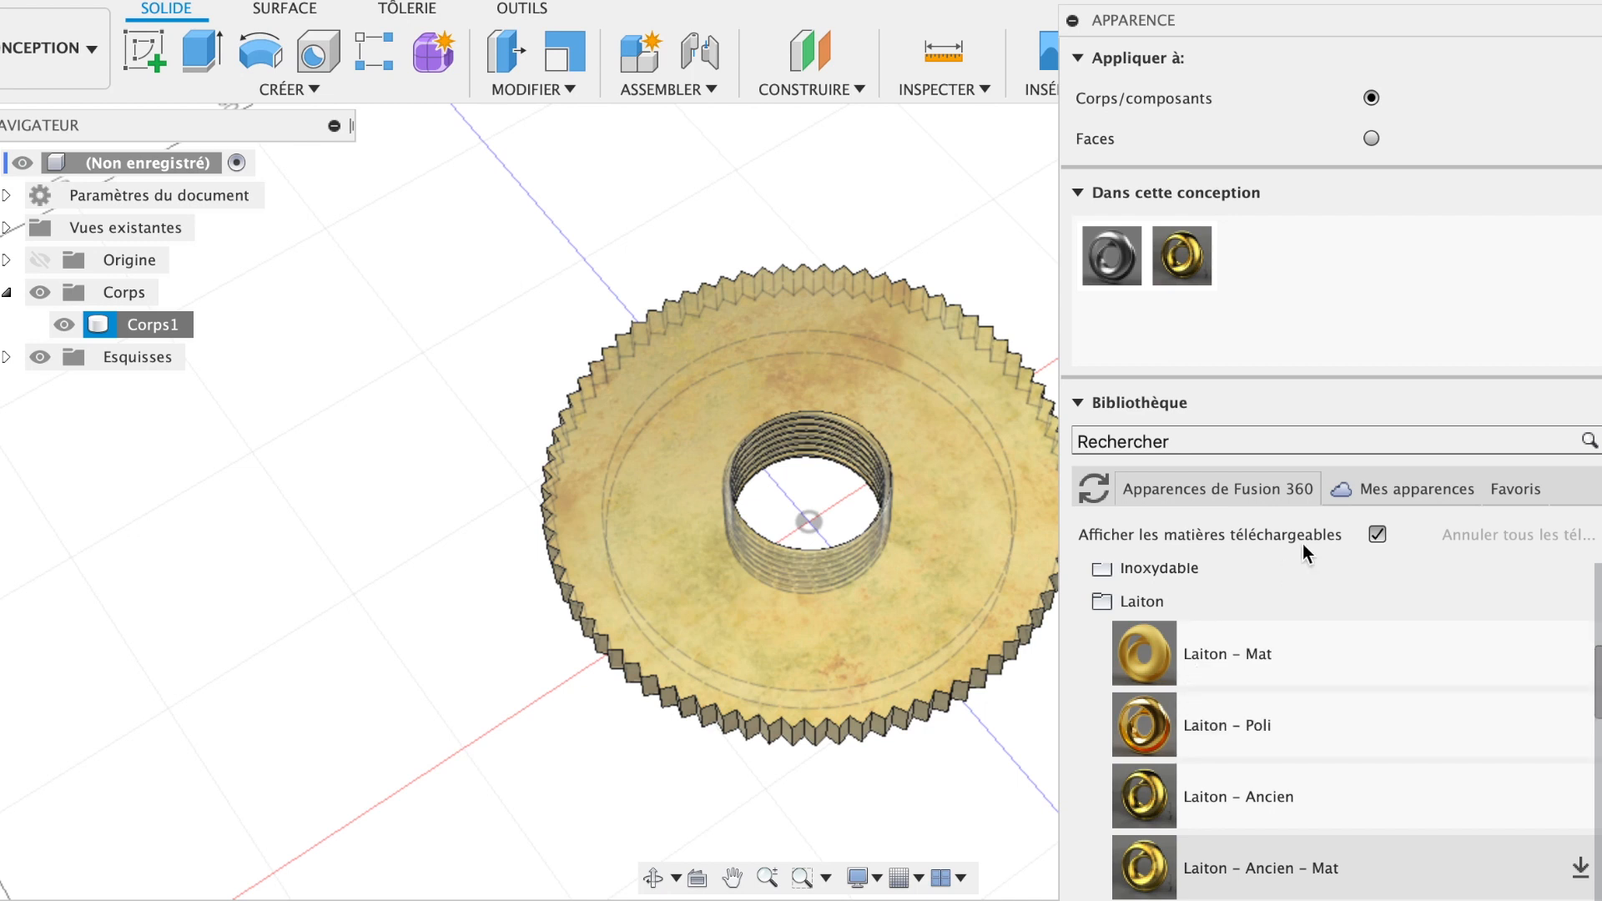
pyautogui.click(1076, 402)
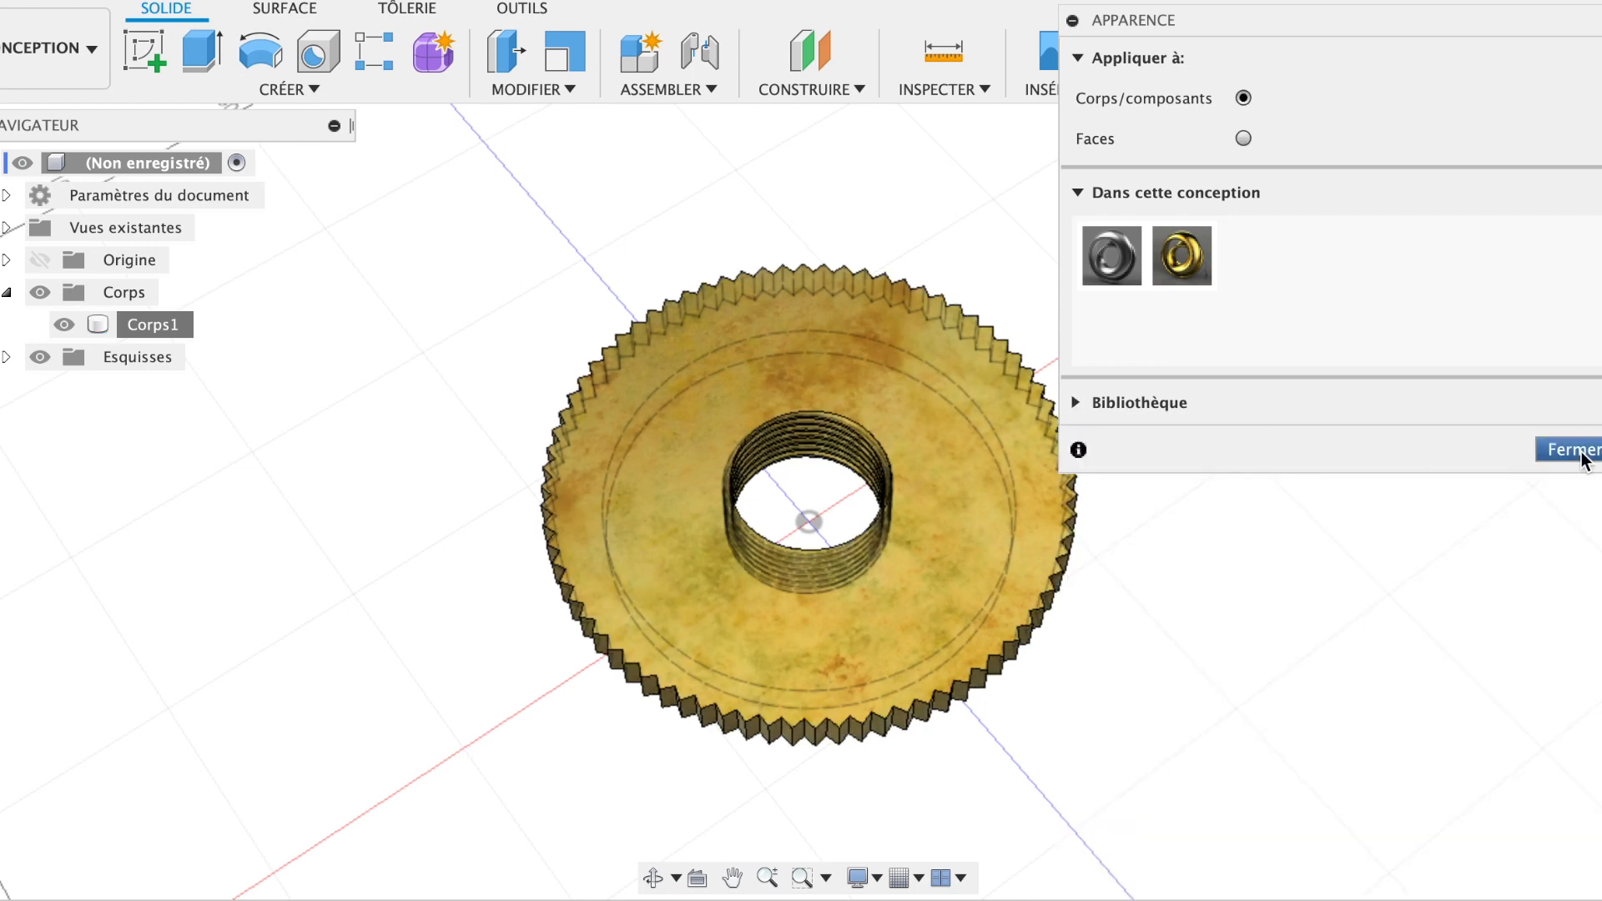
pyautogui.click(1583, 456)
# - Switch to the Rendu workspace and examine the brass-finished disc from a higher angle
pyautogui.moveTo(1570, 162)
pyautogui.mouseDown()
pyautogui.moveTo(1503, 112)
pyautogui.moveTo(1505, 140)
pyautogui.mouseUp()
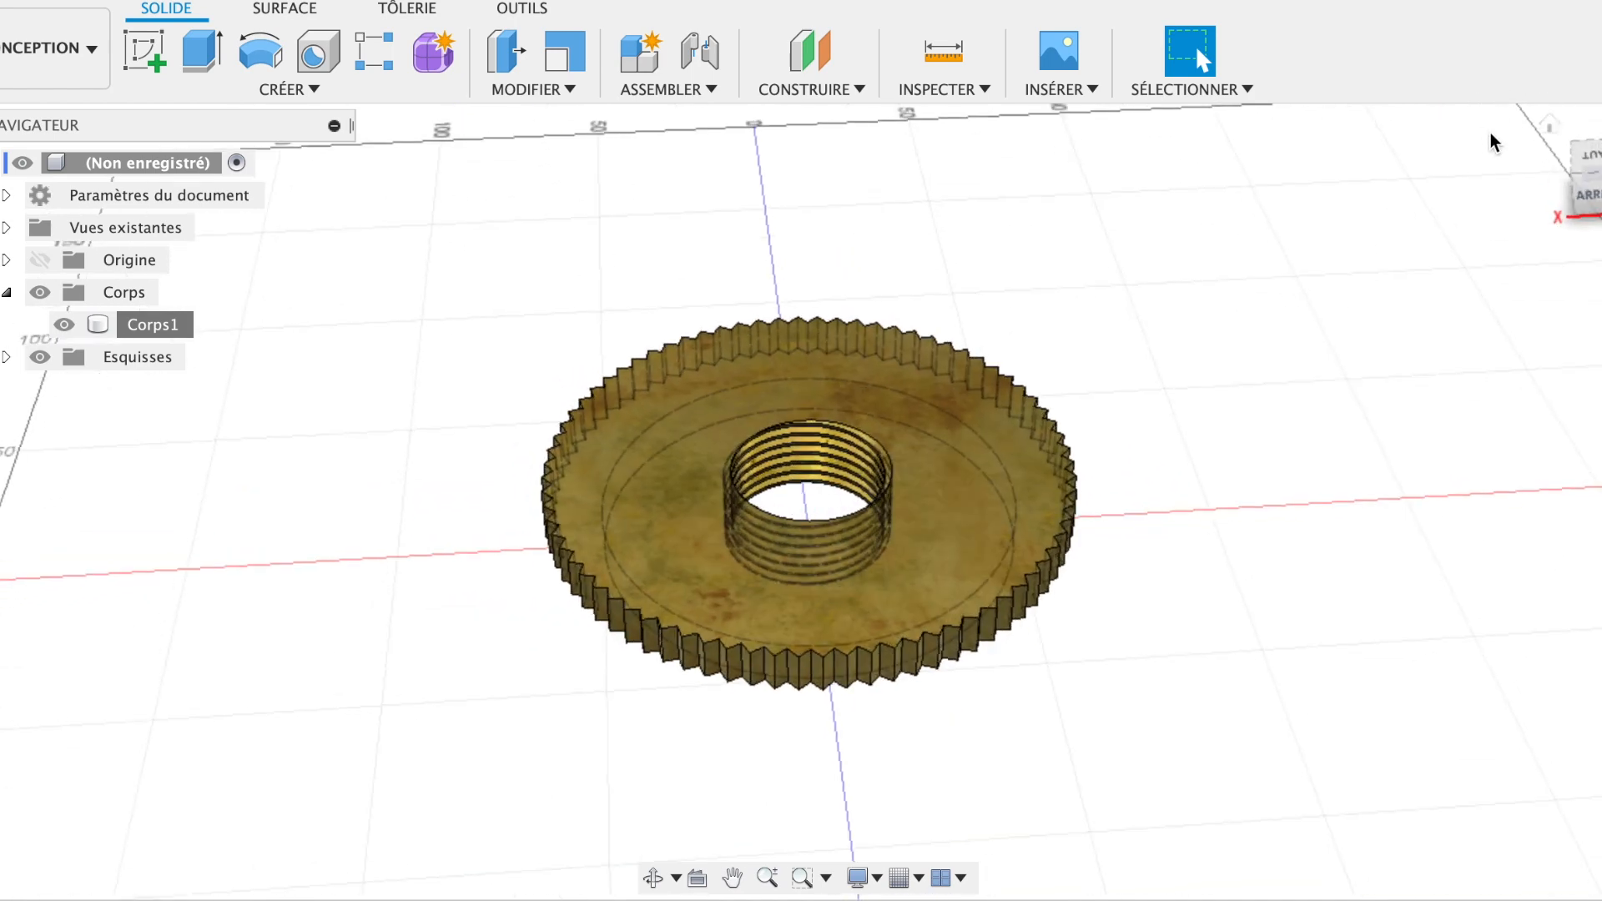
pyautogui.click(1550, 125)
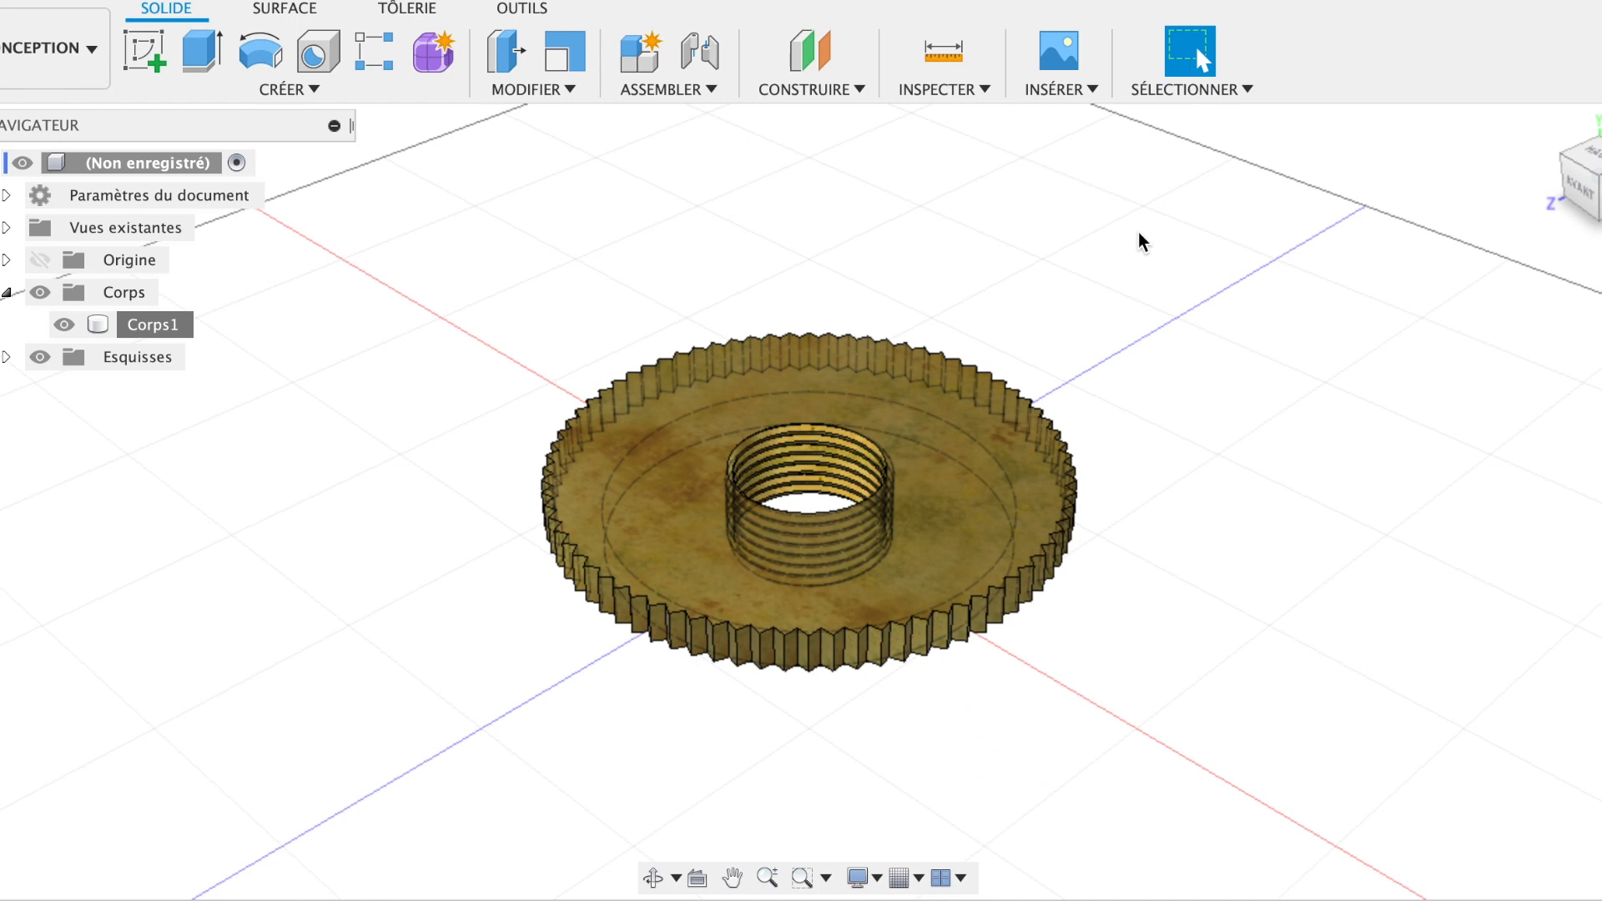
pyautogui.click(33, 46)
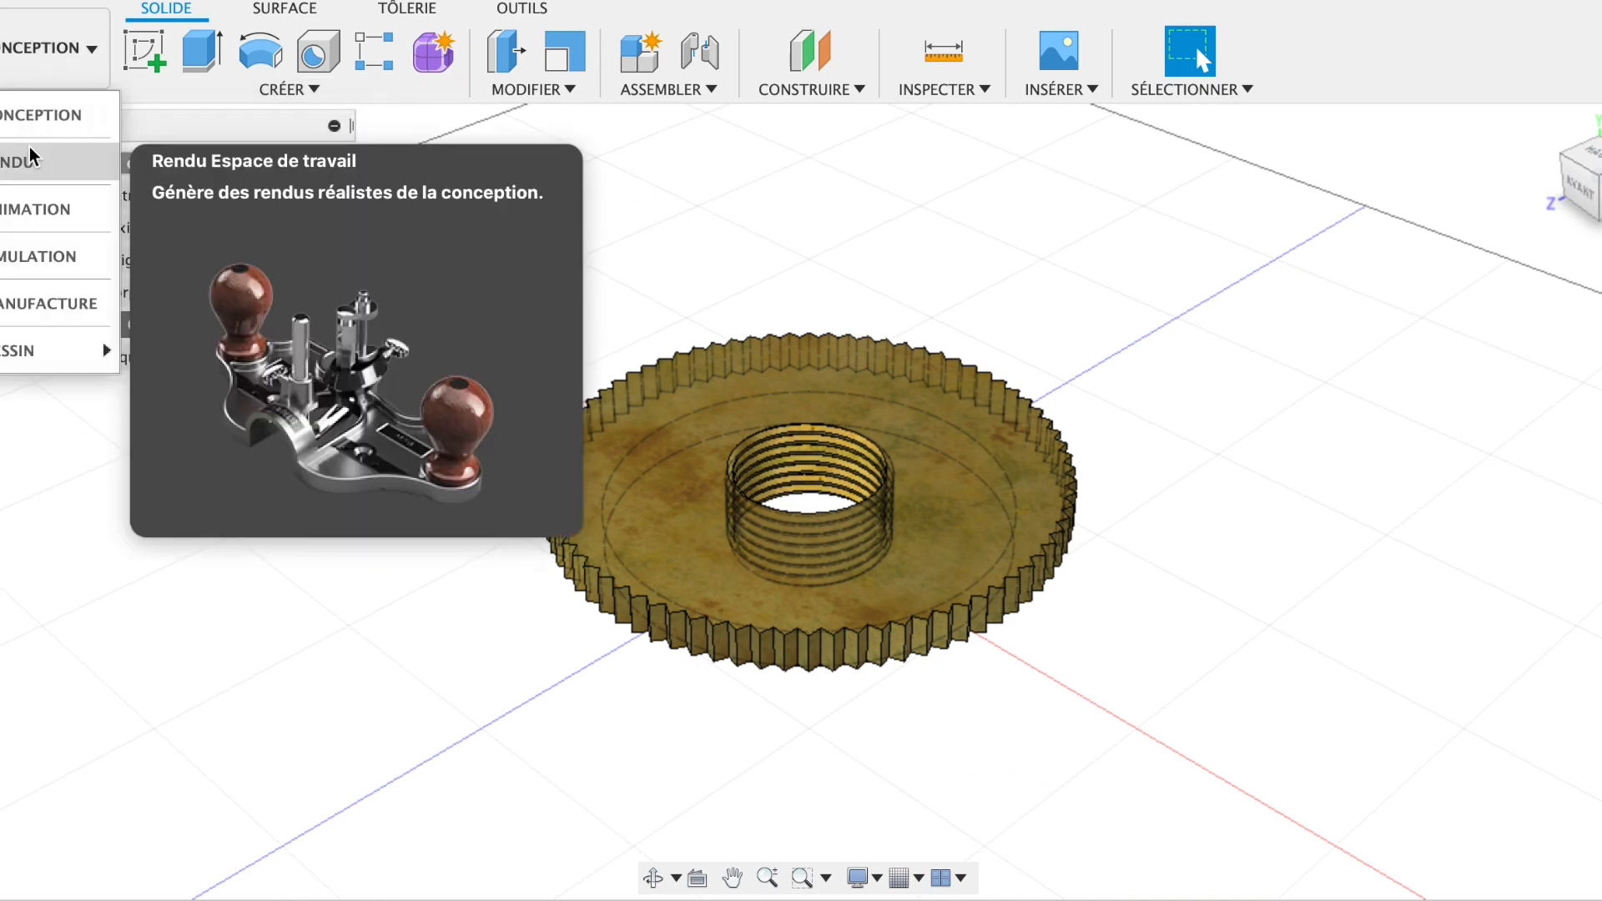
pyautogui.click(27, 154)
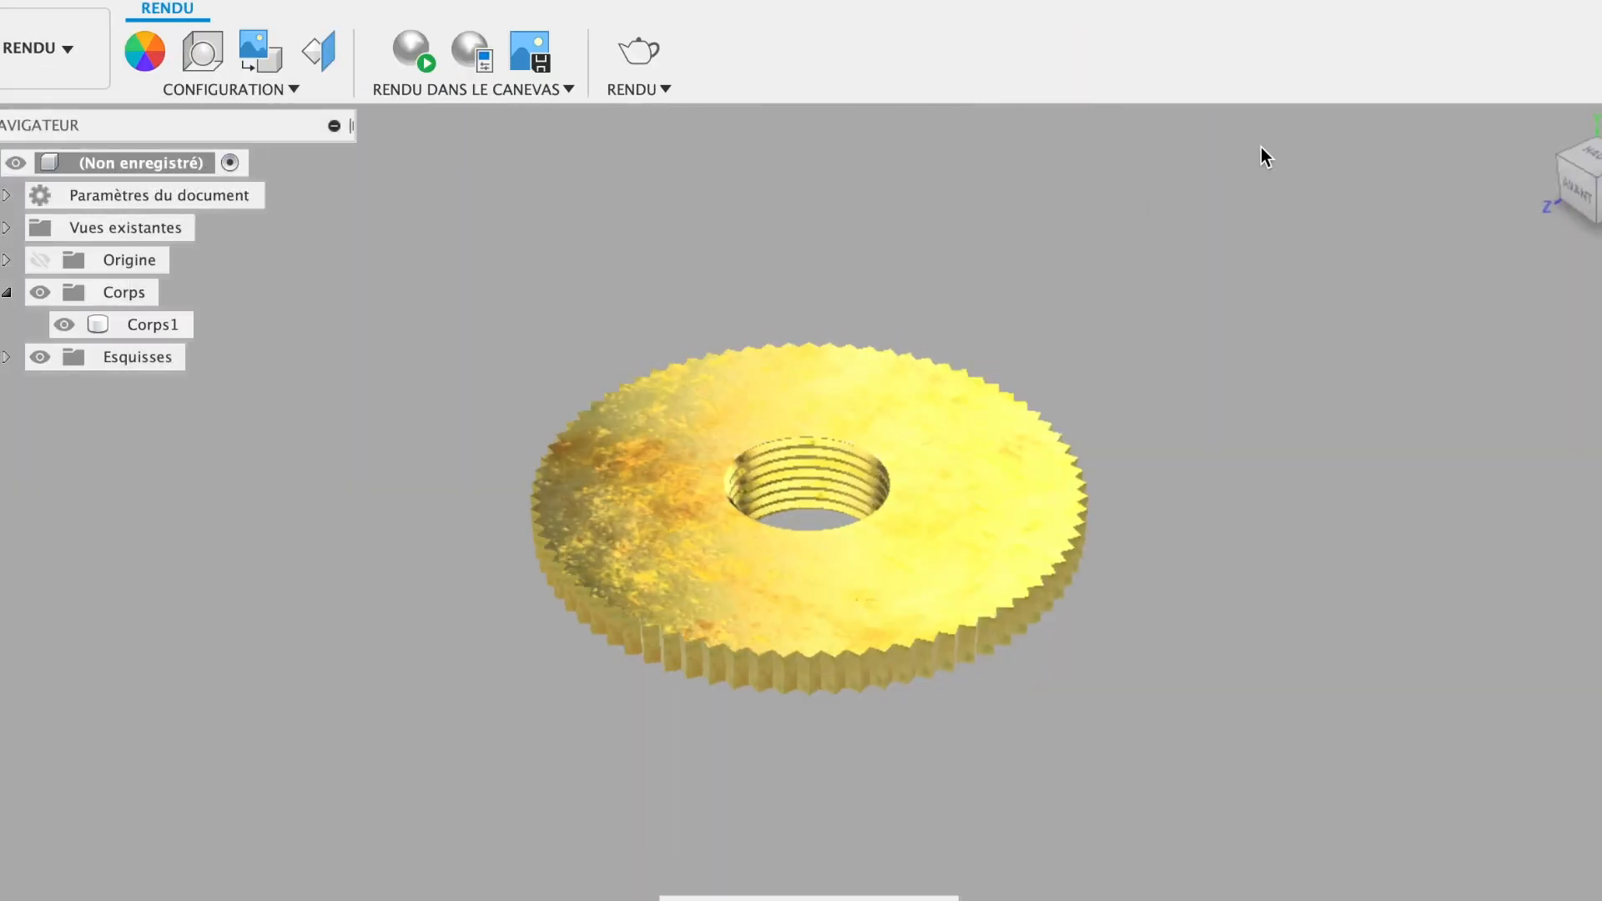
pyautogui.moveTo(1573, 161)
pyautogui.mouseDown()
pyautogui.moveTo(1583, 210)
pyautogui.moveTo(1477, 218)
pyautogui.moveTo(1494, 264)
pyautogui.moveTo(1566, 265)
pyautogui.moveTo(1424, 197)
pyautogui.moveTo(1406, 154)
pyautogui.moveTo(1442, 72)
pyautogui.moveTo(1424, 14)
pyautogui.moveTo(1427, 90)
pyautogui.moveTo(1521, 143)
pyautogui.moveTo(1516, 197)
pyautogui.moveTo(1470, 193)
pyautogui.mouseUp()
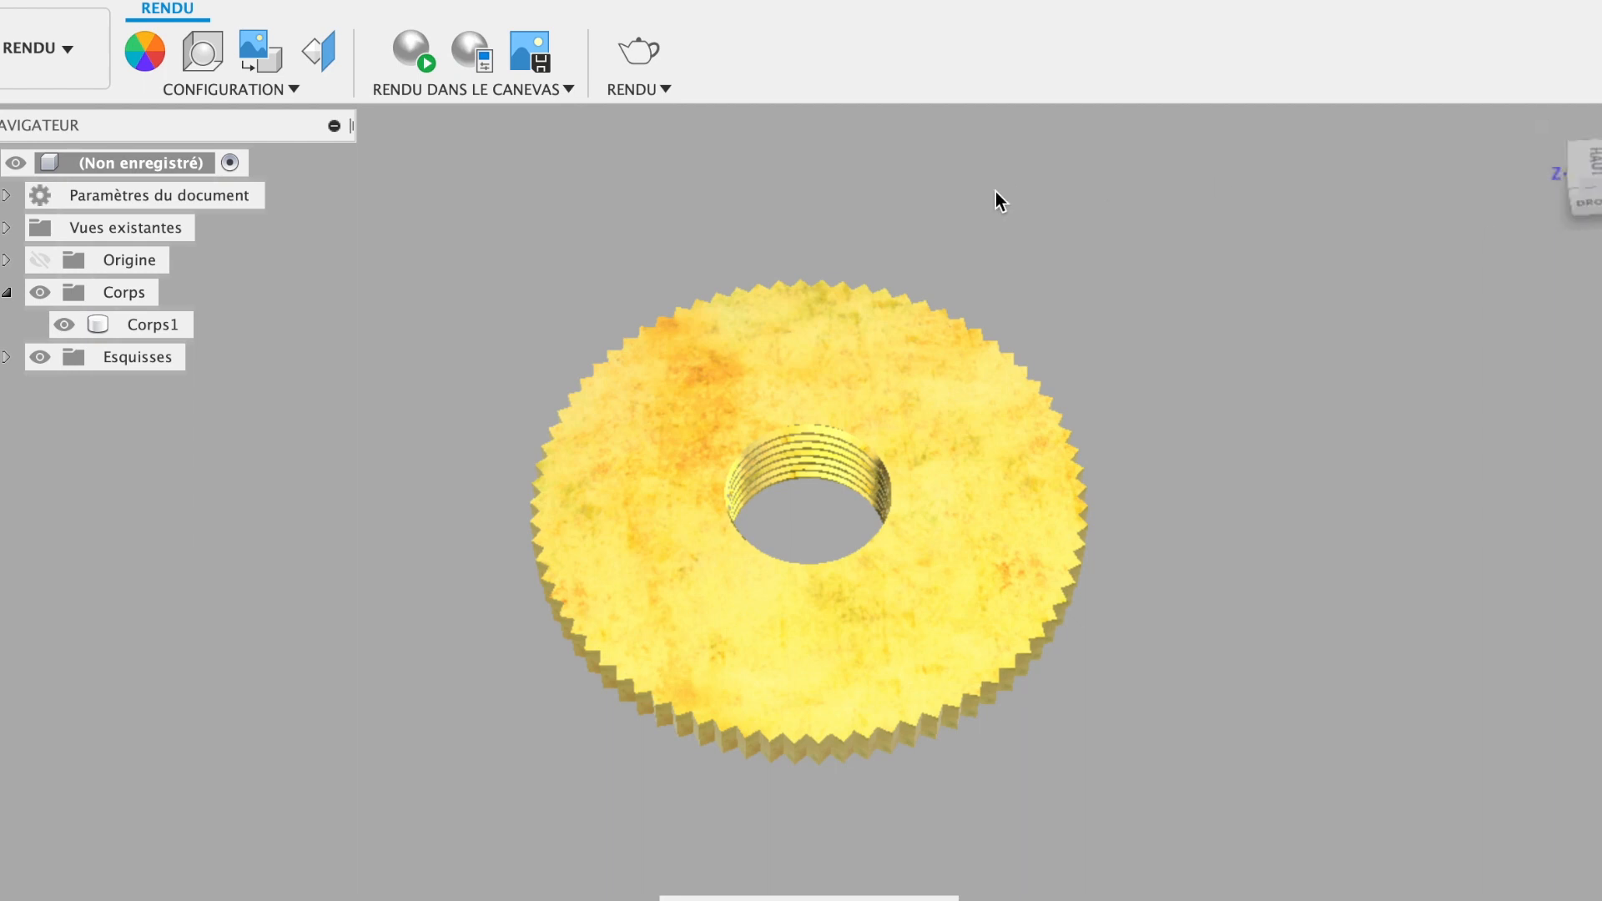
# - Return to the Conception workspace and restore the home view of the disc
pyautogui.click(74, 52)
pyautogui.click(58, 116)
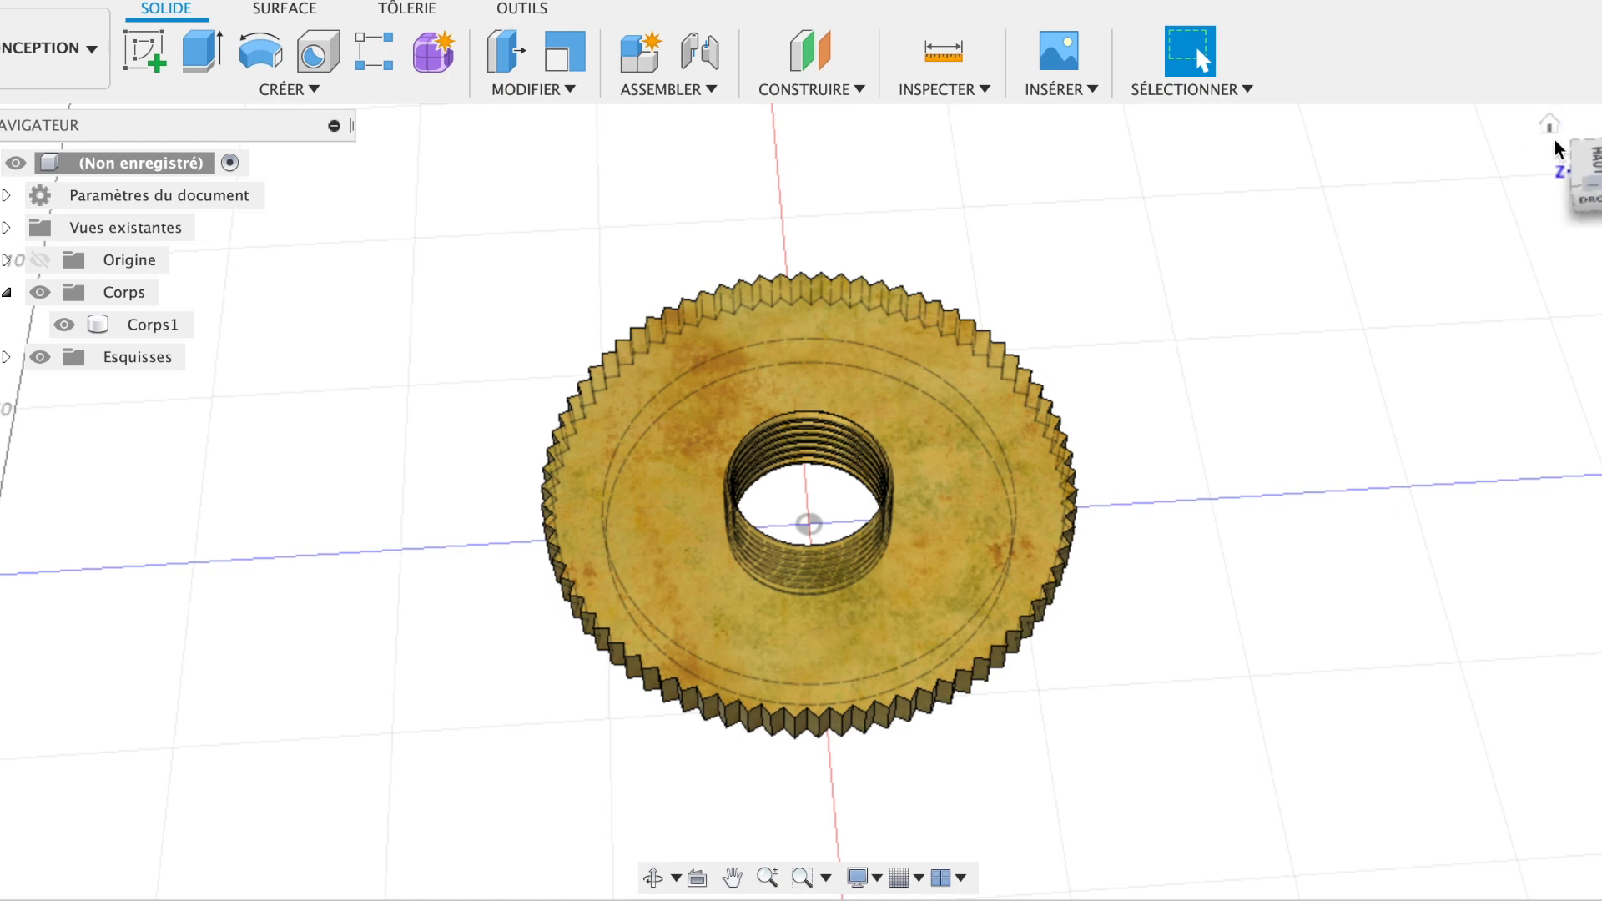
pyautogui.click(1550, 127)
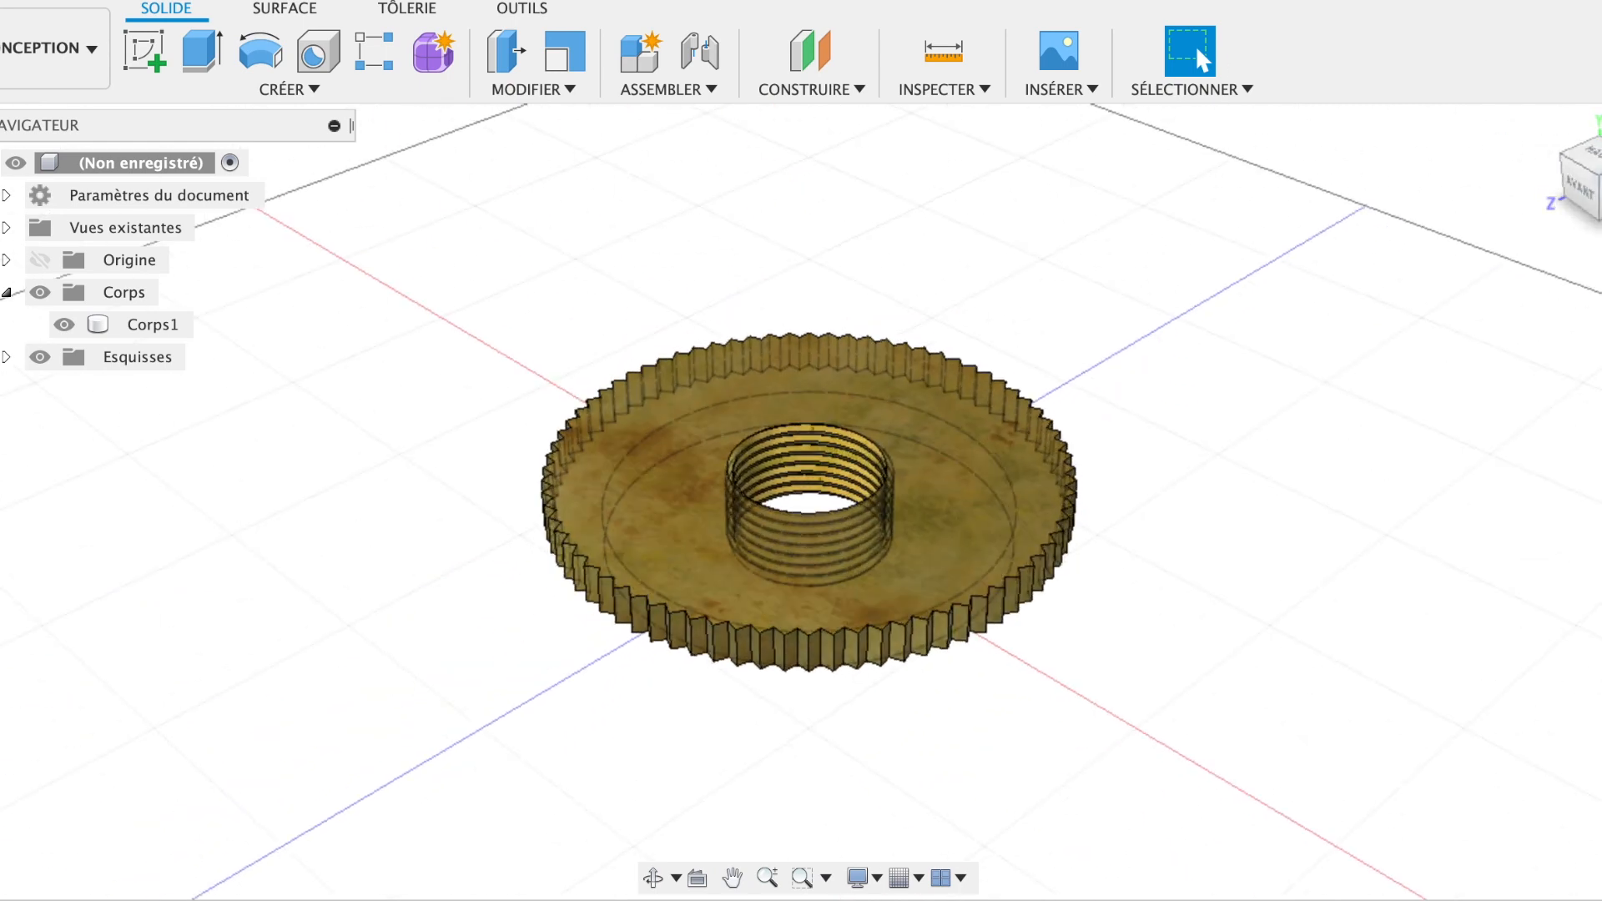